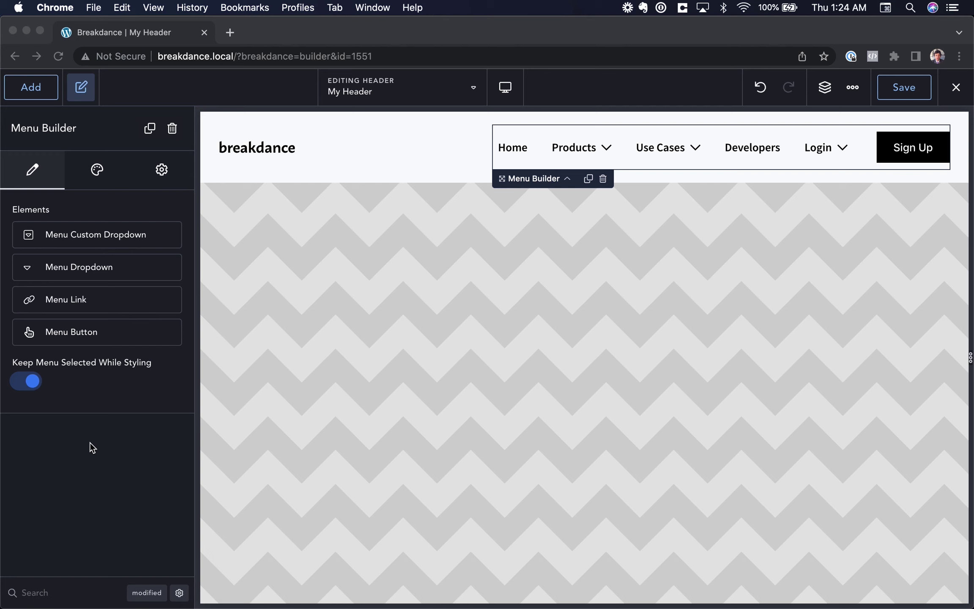
Step: Preview the Products dropdown on desktop, then switch the preview to phone portrait width
{"action": "left_click", "coordinate": [566, 148]}
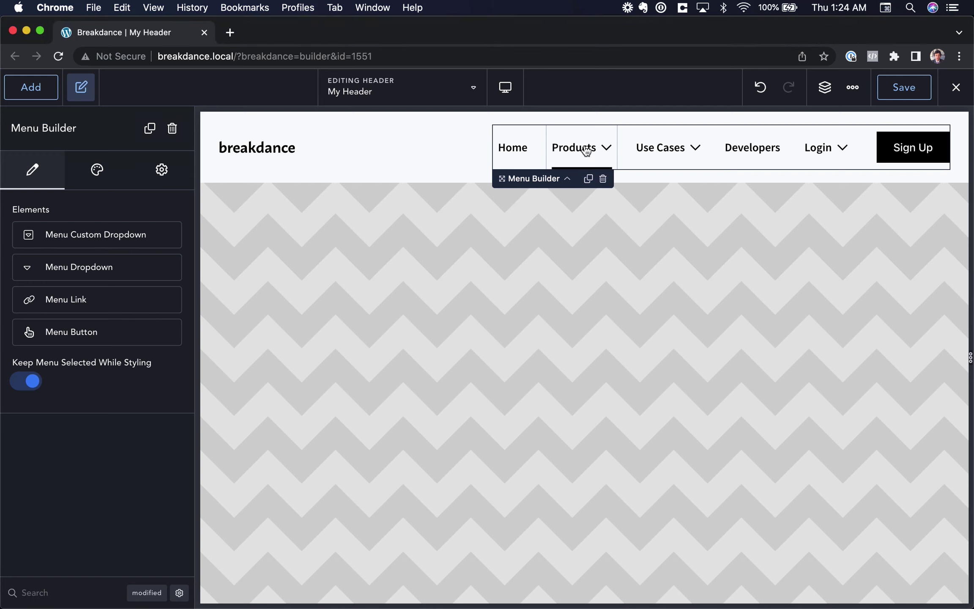
{"action": "mouse_move", "coordinate": [836, 145]}
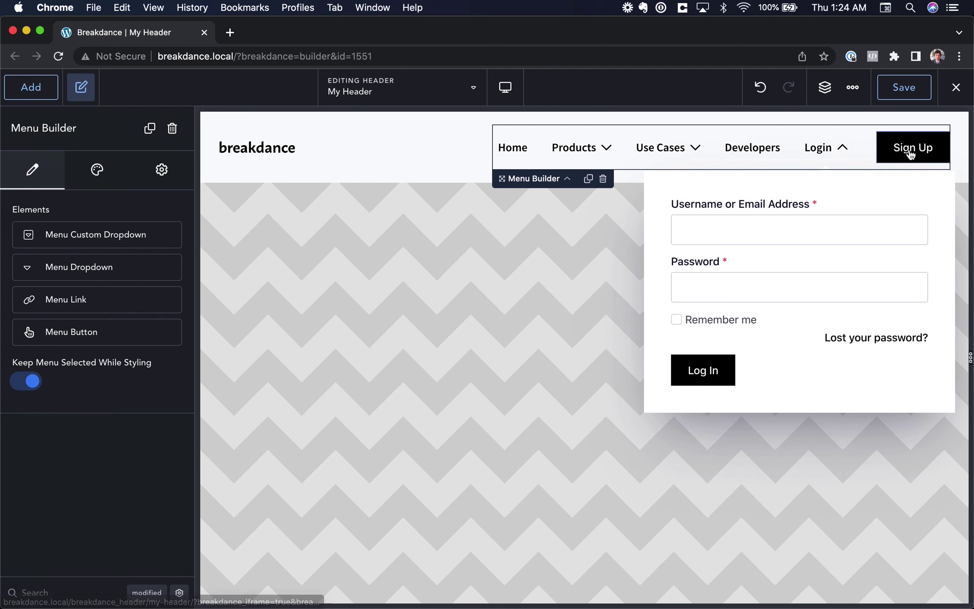
{"action": "mouse_move", "coordinate": [567, 148]}
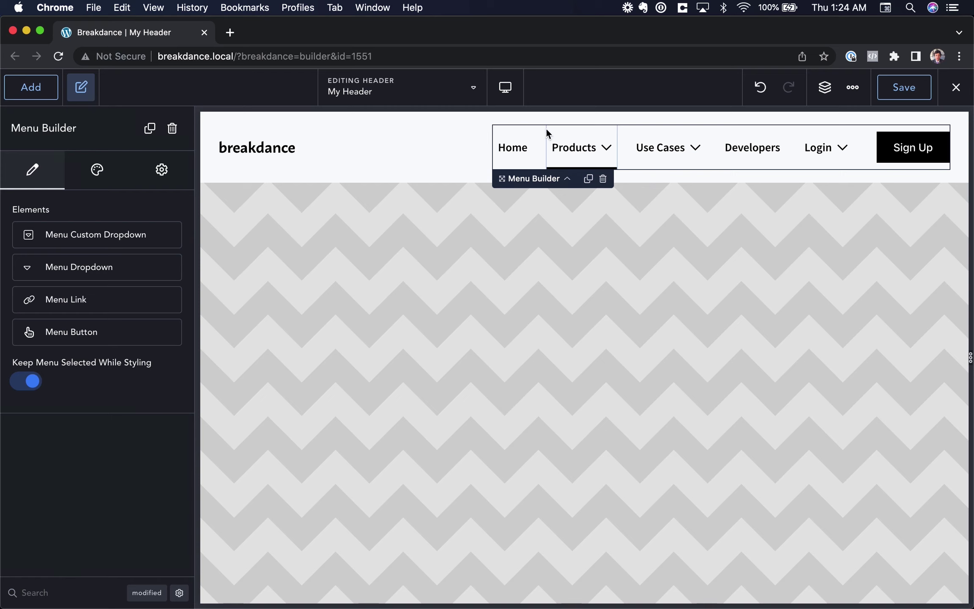
{"action": "left_click", "coordinate": [500, 88]}
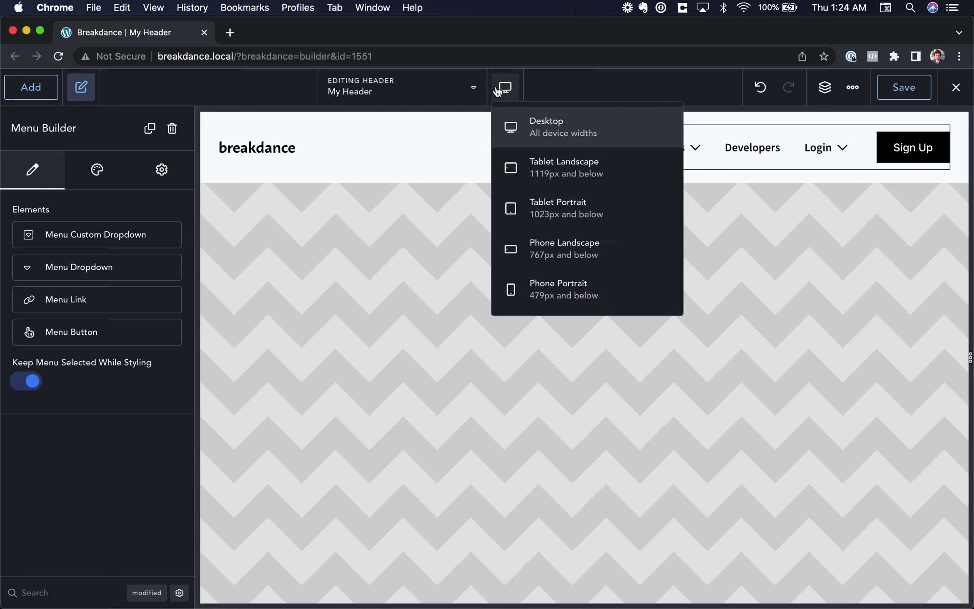
{"action": "left_click", "coordinate": [524, 294]}
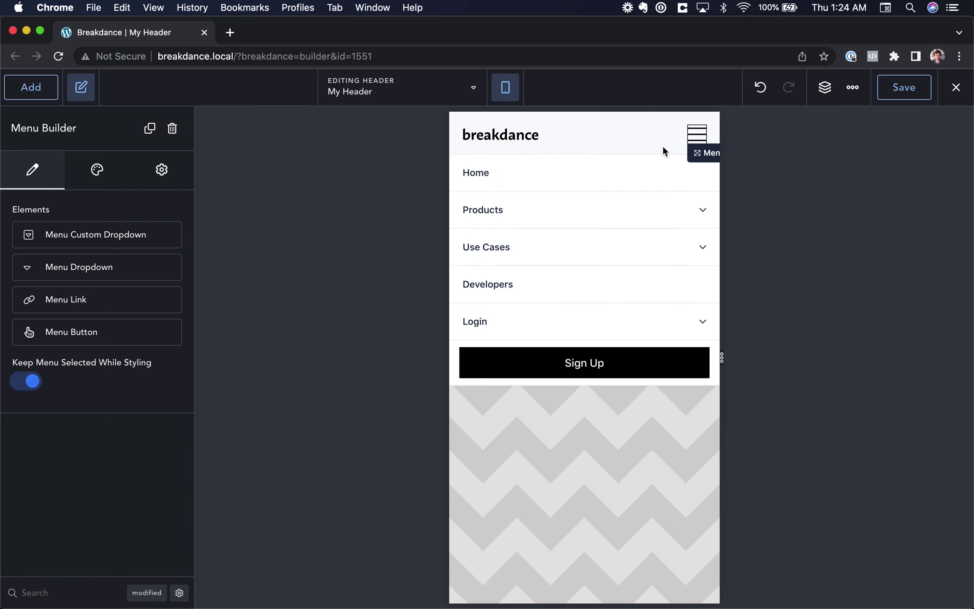
Step: In the phone preview, expand and collapse the Products, Use Cases and Login menu items
{"action": "left_click", "coordinate": [613, 211]}
{"action": "left_click", "coordinate": [613, 211]}
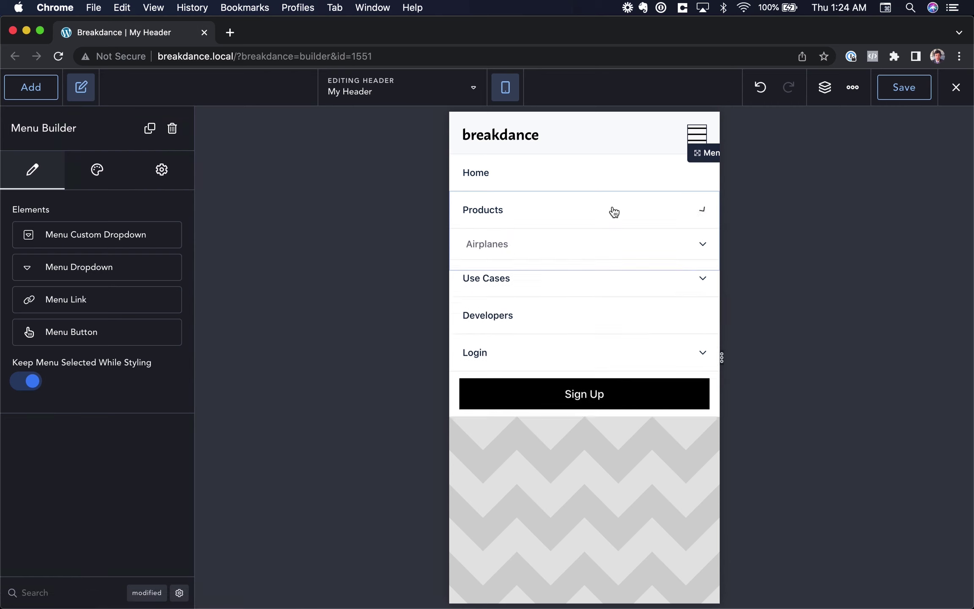
{"action": "left_click", "coordinate": [613, 257]}
{"action": "left_click", "coordinate": [616, 258]}
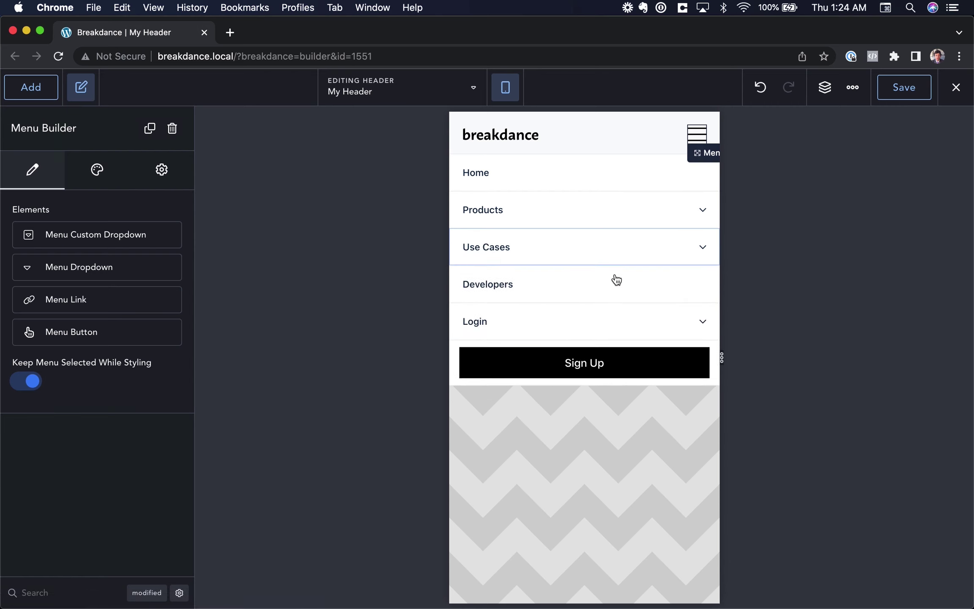
{"action": "left_click", "coordinate": [613, 327]}
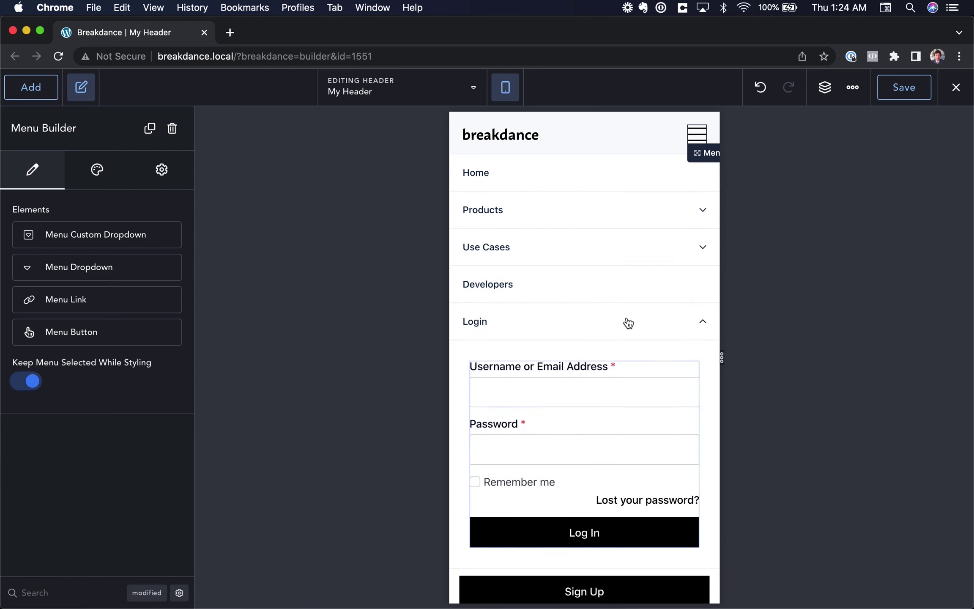
{"action": "left_click", "coordinate": [626, 321]}
{"action": "left_click", "coordinate": [604, 254]}
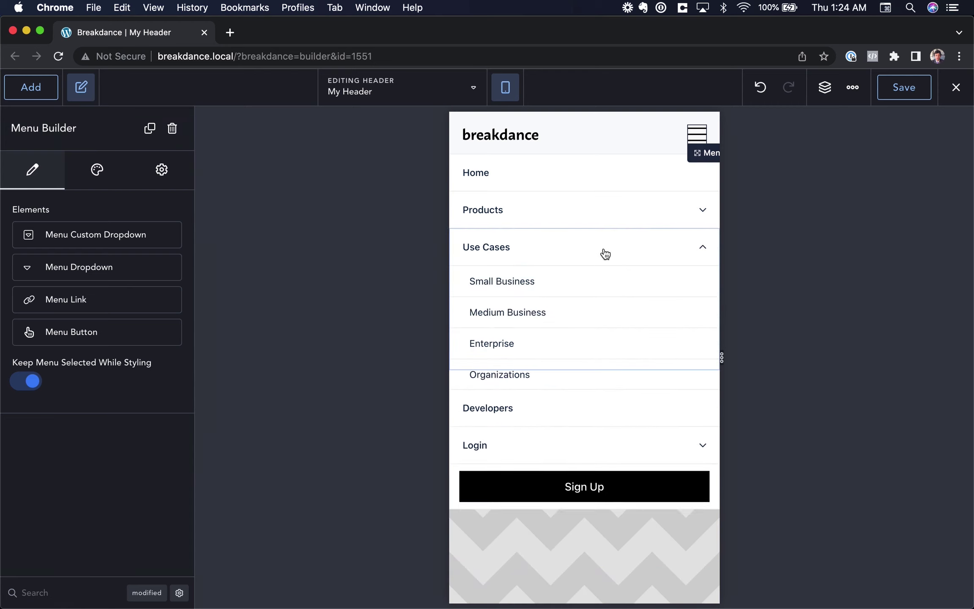
{"action": "left_click", "coordinate": [602, 253]}
Step: Browse the Products > Airplanes and Use Cases submenus, then return the preview to desktop
{"action": "left_click", "coordinate": [581, 209]}
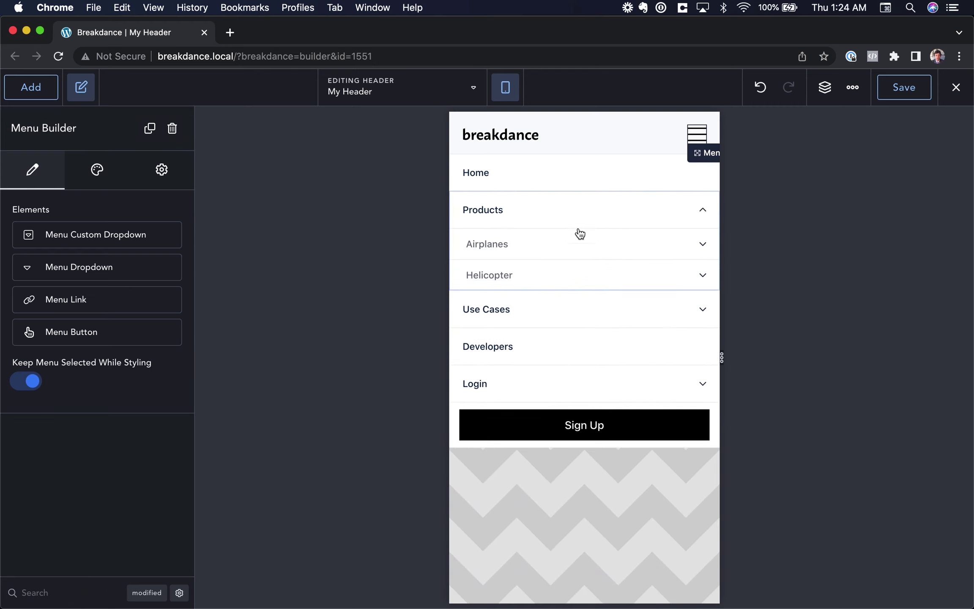
{"action": "left_click", "coordinate": [577, 249]}
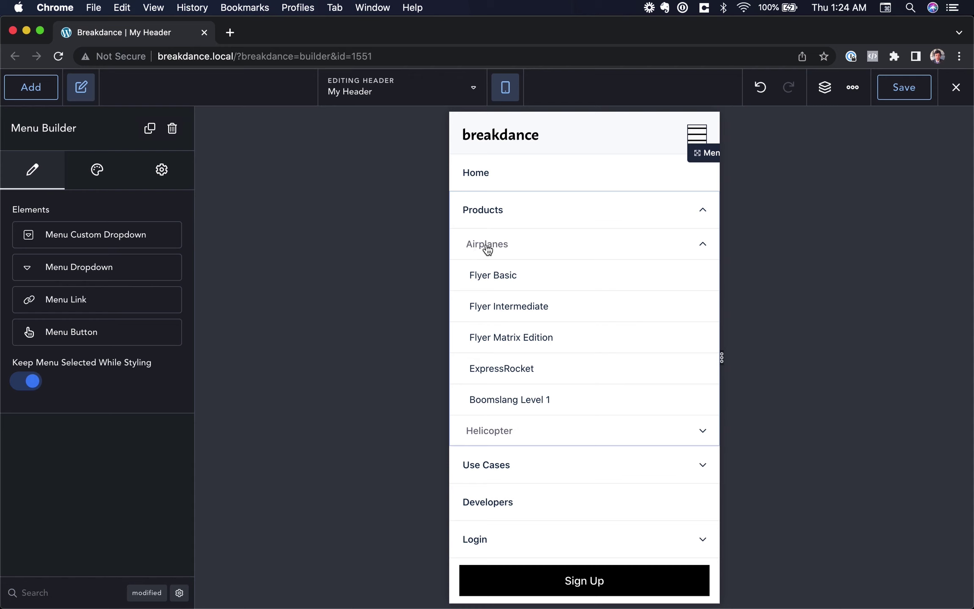
{"action": "left_click", "coordinate": [509, 247]}
{"action": "left_click", "coordinate": [507, 246]}
{"action": "left_click", "coordinate": [513, 248]}
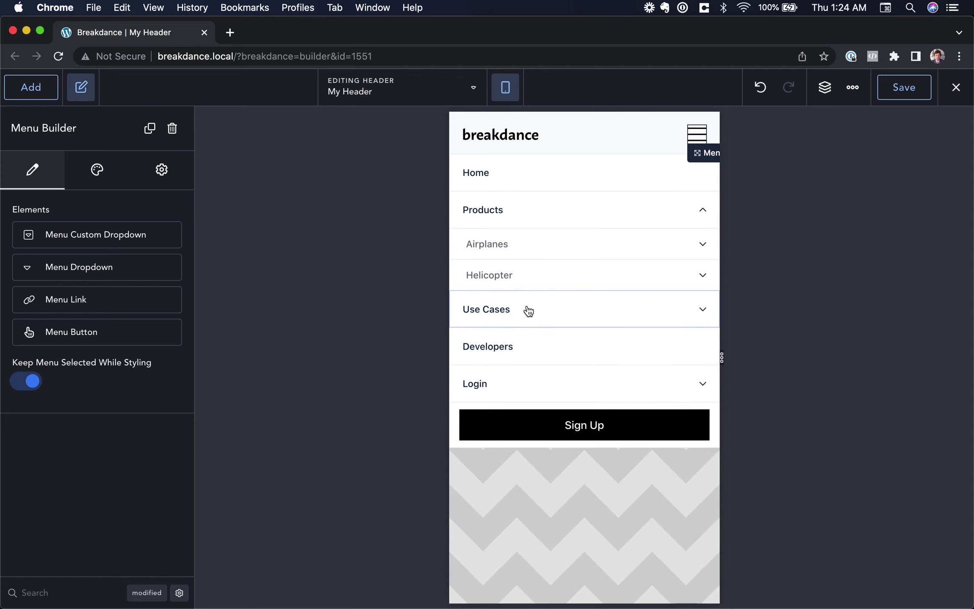
{"action": "left_click", "coordinate": [555, 316]}
{"action": "left_click", "coordinate": [554, 316]}
{"action": "left_click", "coordinate": [505, 88]}
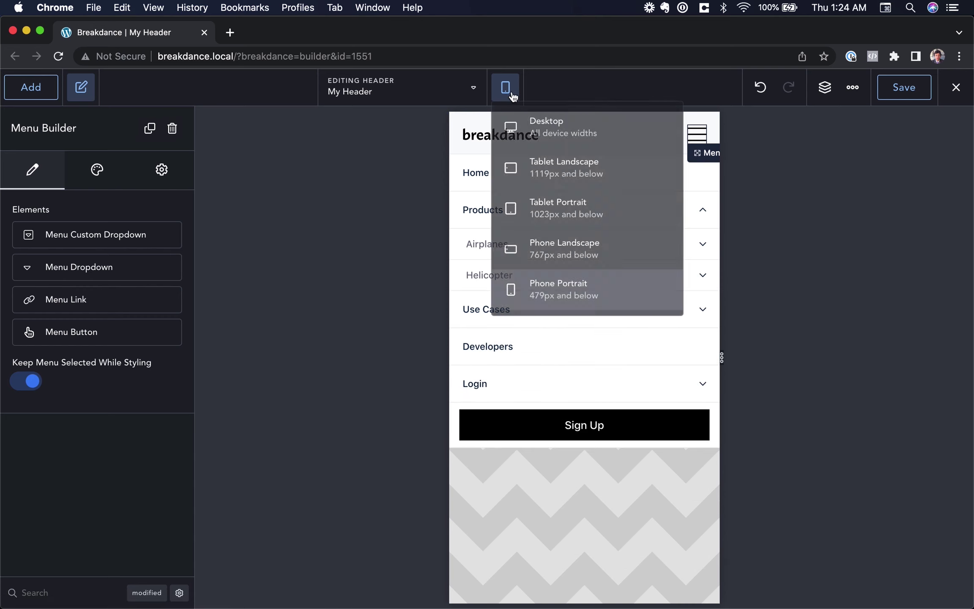
{"action": "left_click", "coordinate": [528, 125]}
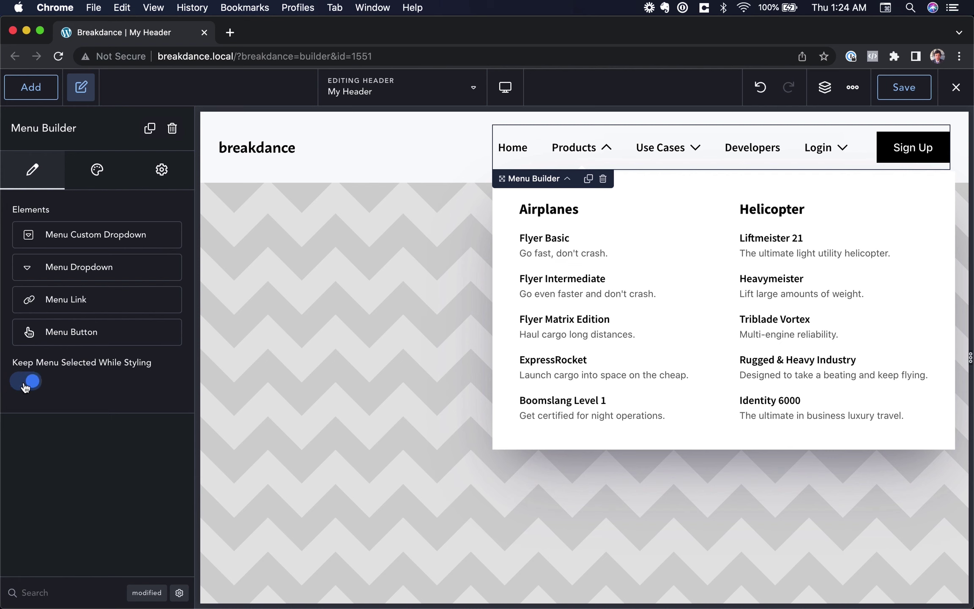
Step: Show the structure tree and select the Products dropdown, then the Menu Builder element
{"action": "left_click", "coordinate": [825, 87]}
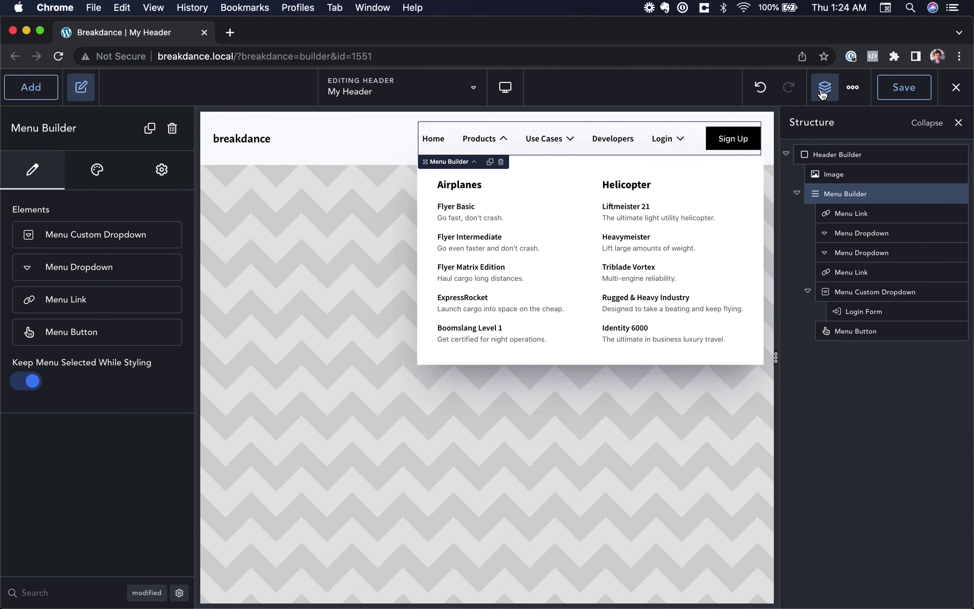
{"action": "left_click", "coordinate": [859, 235]}
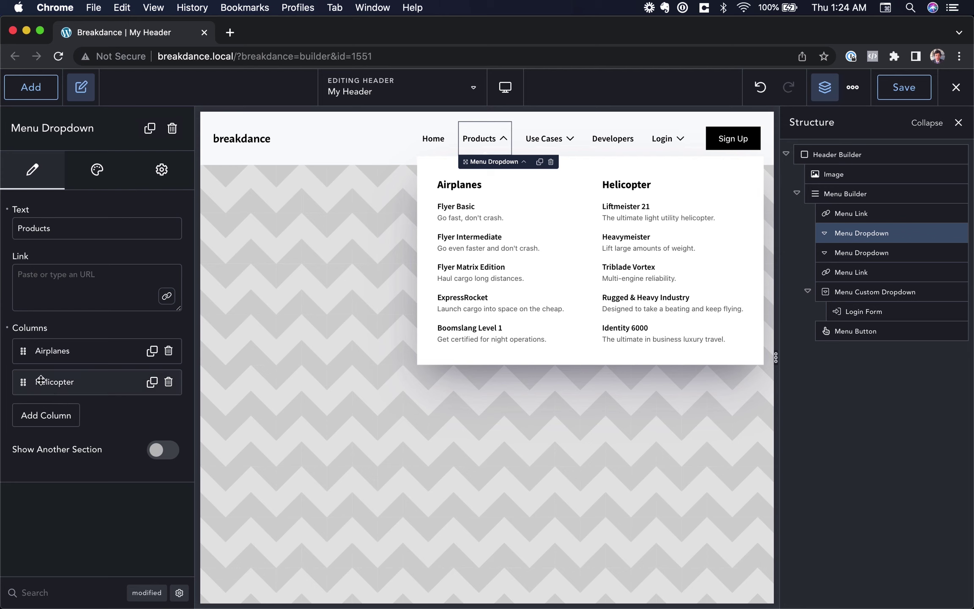
{"action": "left_click", "coordinate": [853, 195]}
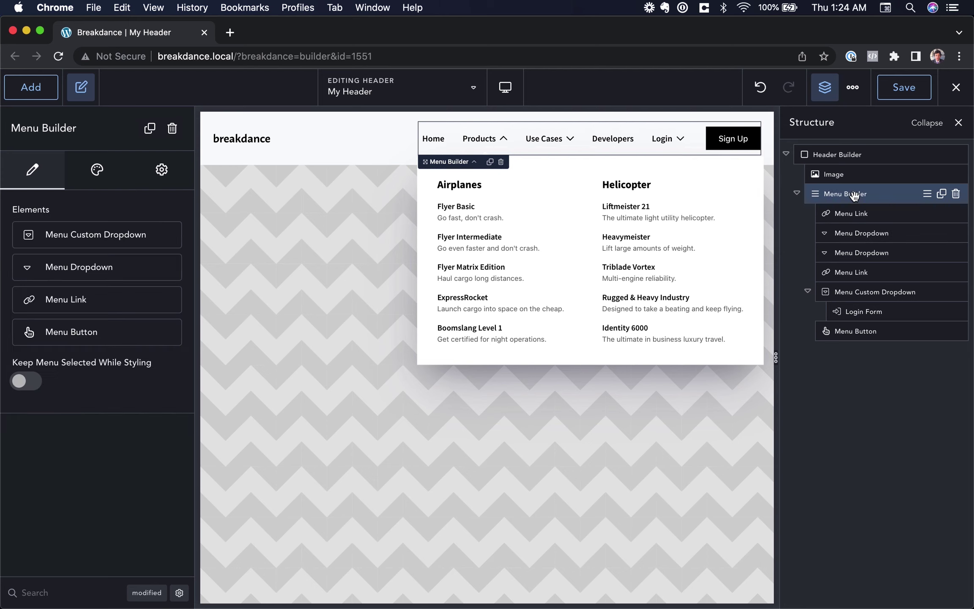
Step: Select Developers and Use Cases items, reselect Menu Builder, and enable Keep Menu Selected While Styling
{"action": "left_click", "coordinate": [609, 143]}
{"action": "left_click", "coordinate": [549, 138]}
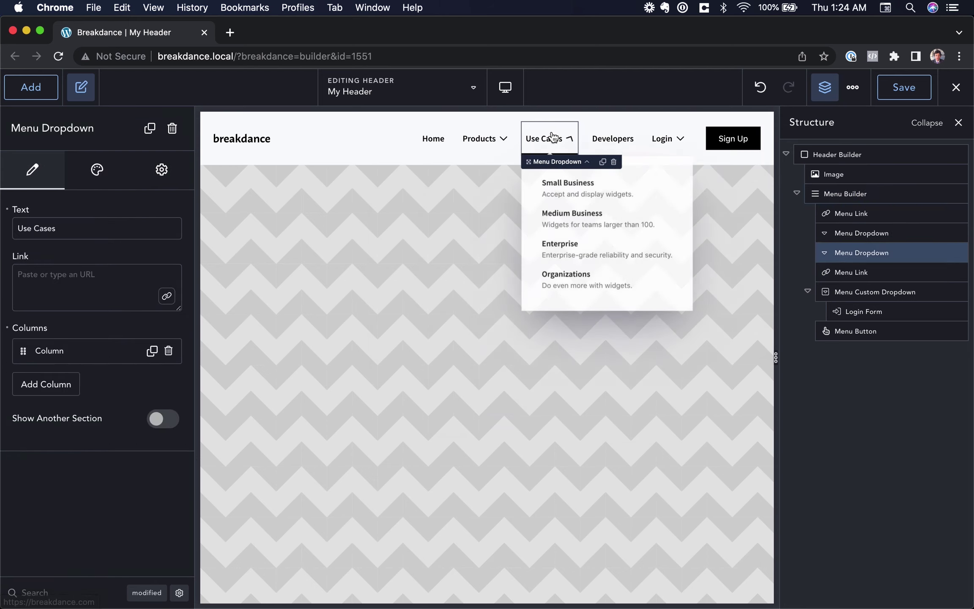
{"action": "left_click", "coordinate": [618, 141]}
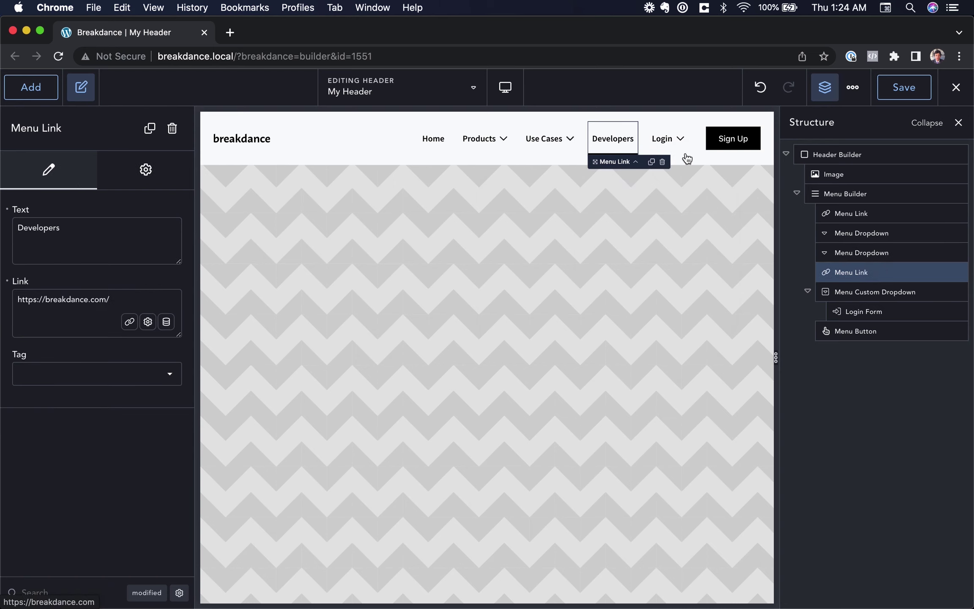
{"action": "left_click", "coordinate": [834, 195]}
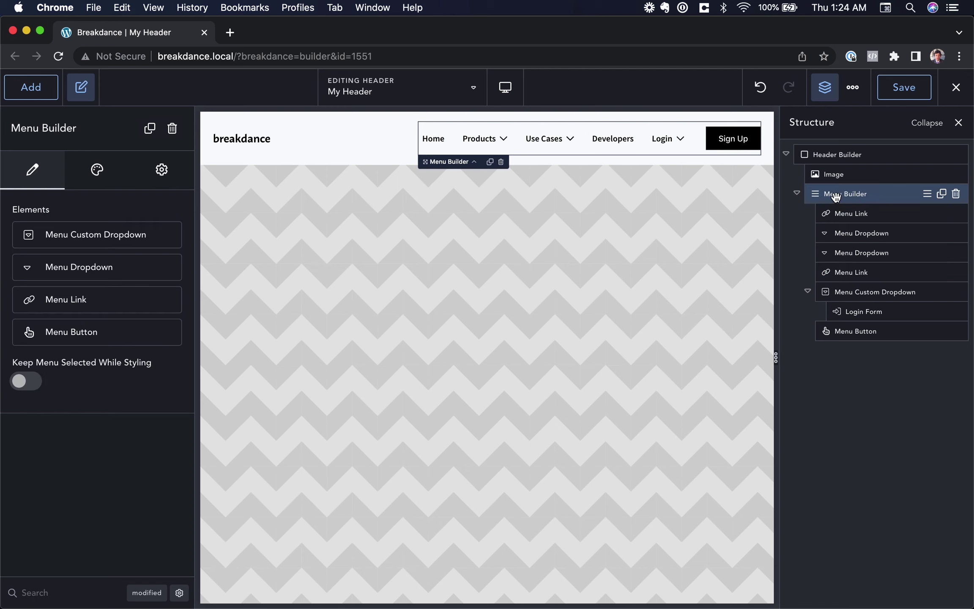
{"action": "left_click", "coordinate": [29, 384]}
{"action": "left_click", "coordinate": [486, 141]}
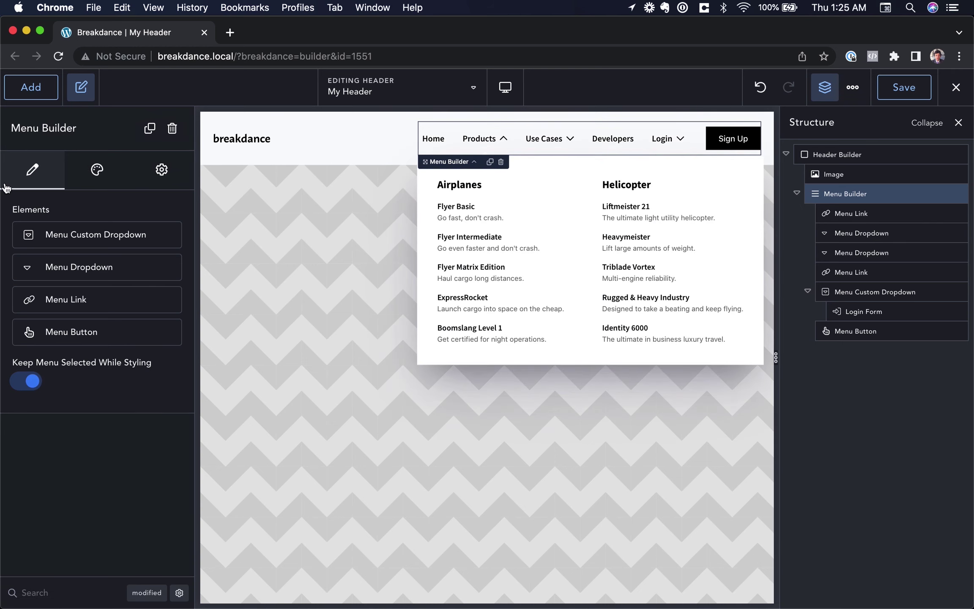
Step: Open the menu's Style settings and expand the Mobile Menu section
{"action": "left_click", "coordinate": [96, 171]}
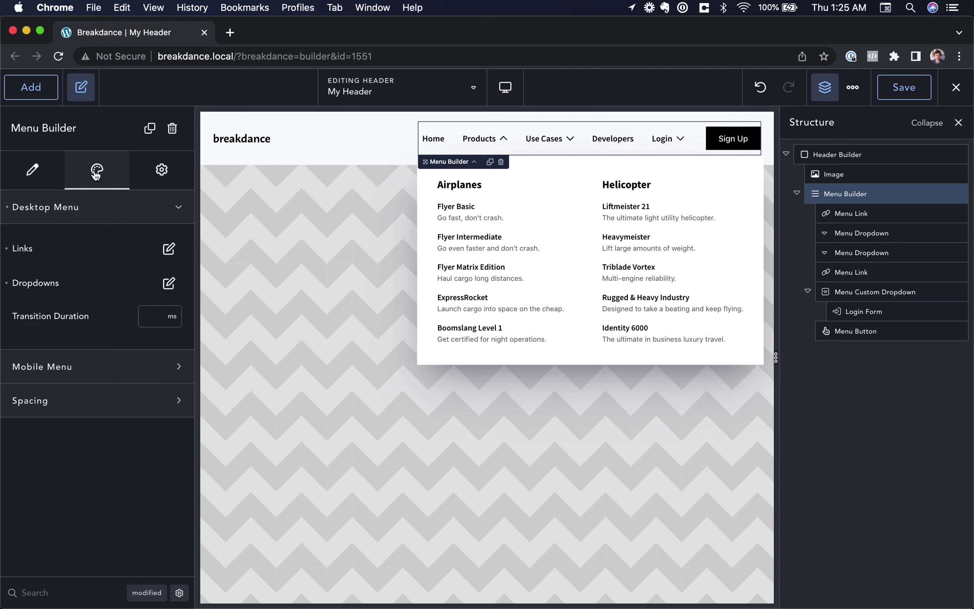
{"action": "left_click", "coordinate": [93, 208]}
{"action": "left_click", "coordinate": [79, 245]}
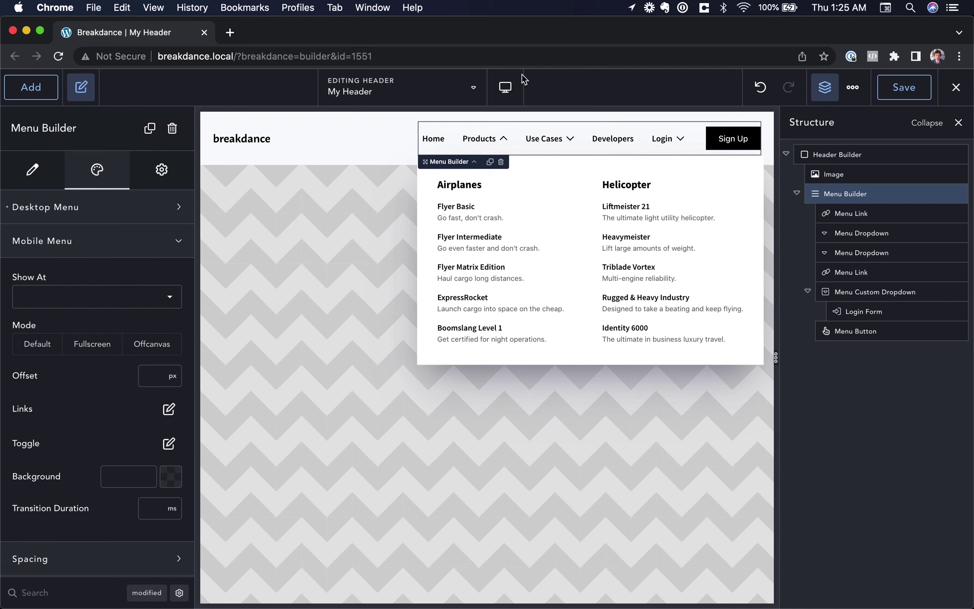
Step: Preview Tablet Landscape width and toggle the mobile menu open and closed
{"action": "left_click", "coordinate": [514, 85]}
{"action": "left_click", "coordinate": [555, 174]}
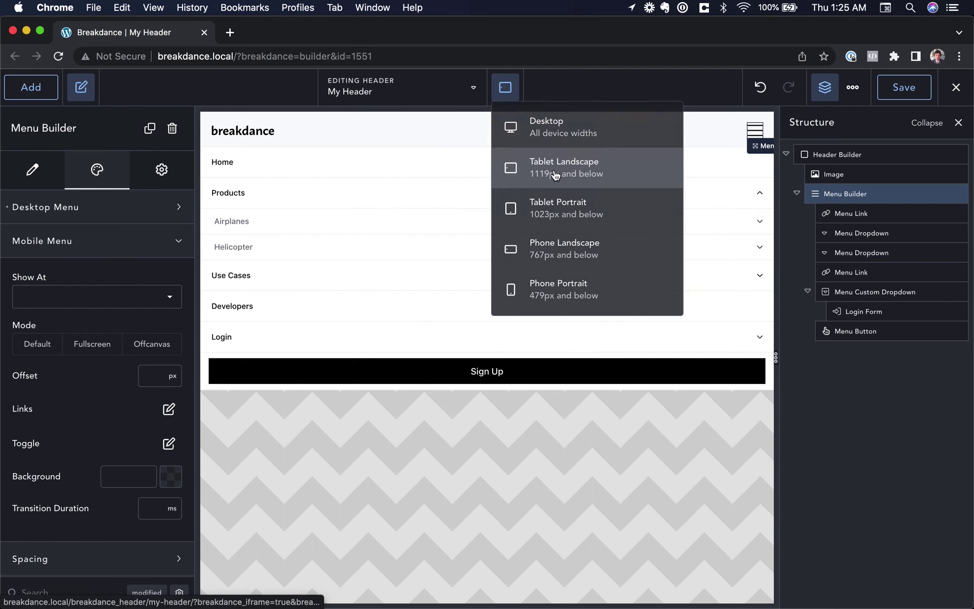
{"action": "left_click", "coordinate": [755, 131]}
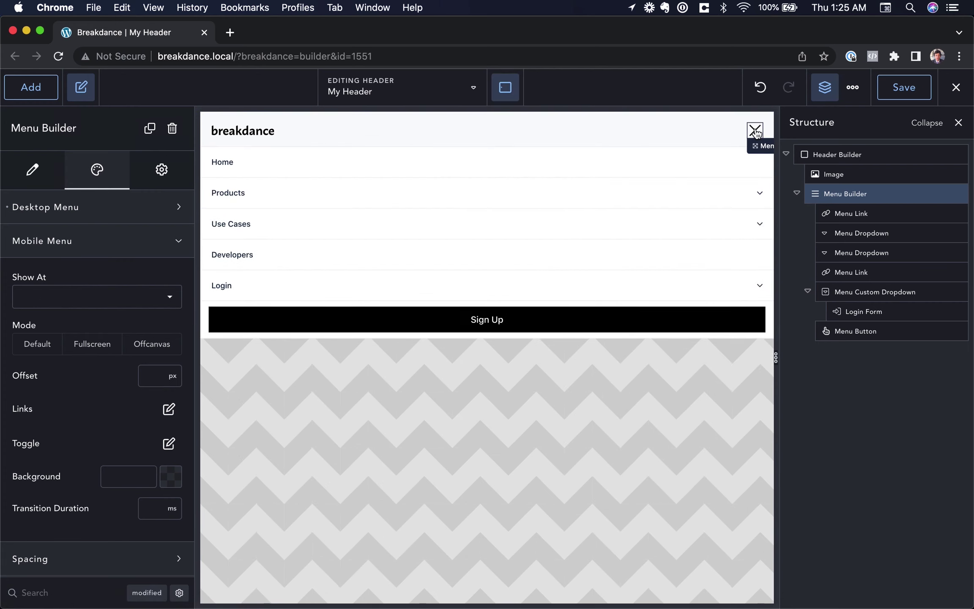
{"action": "left_click", "coordinate": [755, 131]}
{"action": "left_click", "coordinate": [754, 131]}
{"action": "left_click", "coordinate": [754, 131]}
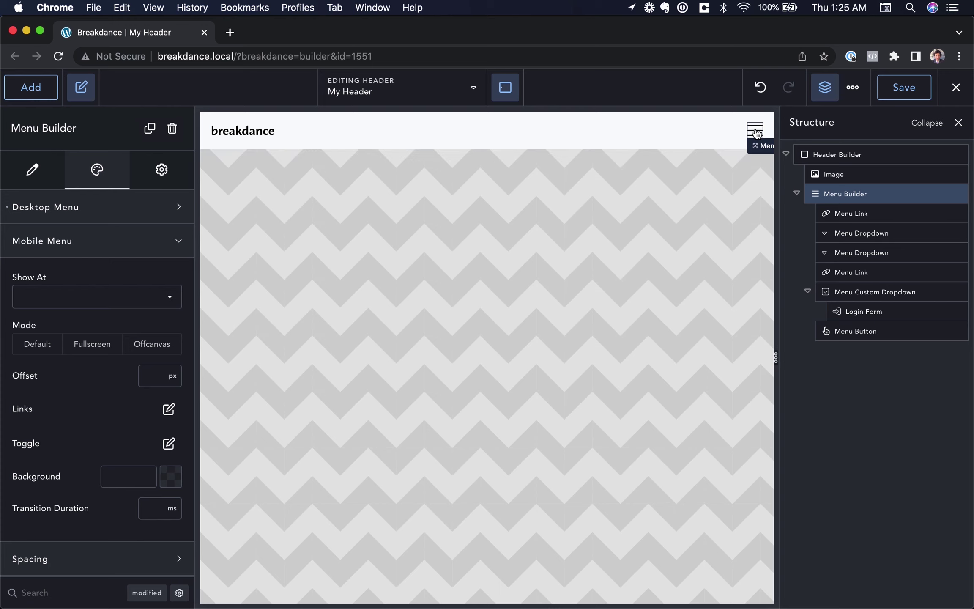
Step: Set the mobile menu's Show At breakpoint to Tablet Portrait
{"action": "left_click", "coordinate": [110, 301]}
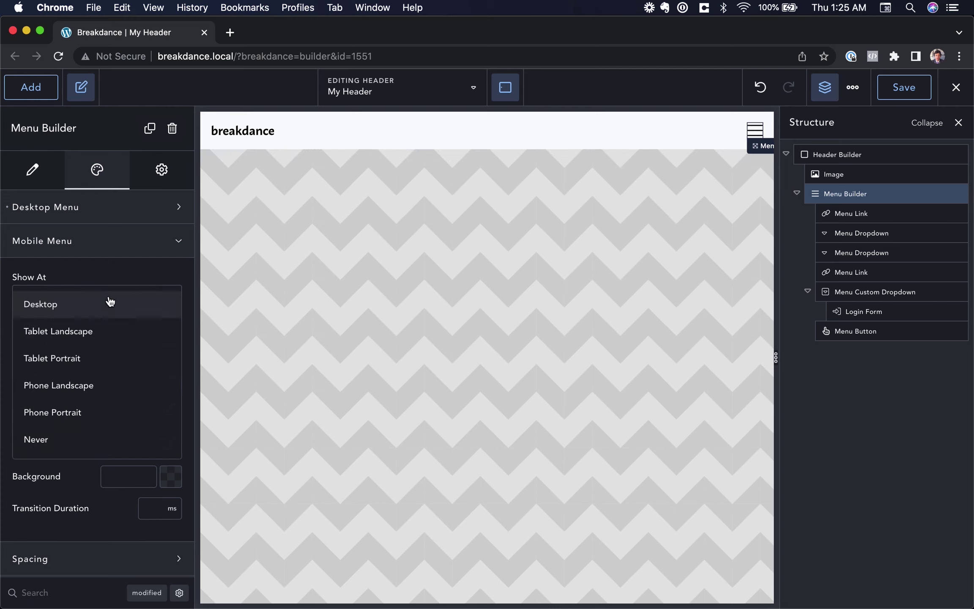
{"action": "left_click", "coordinate": [78, 358]}
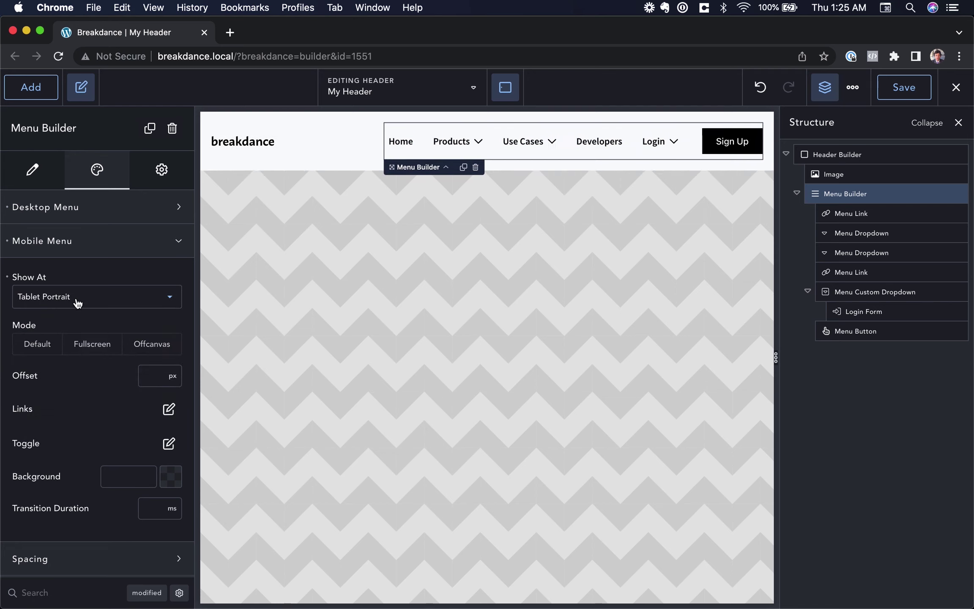
{"action": "left_click", "coordinate": [505, 87]}
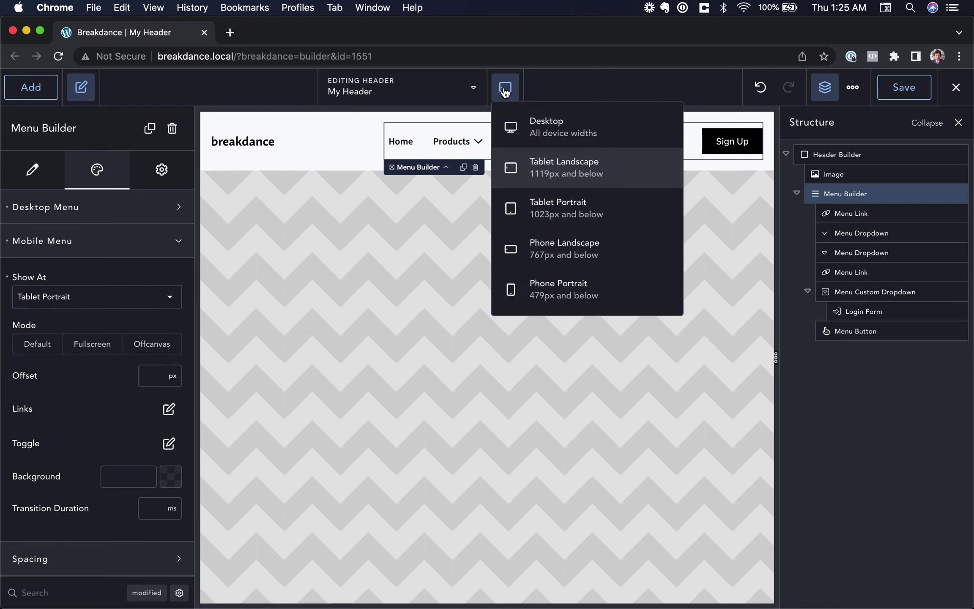
Step: Preview the header at Tablet Portrait, then at Phone Landscape width
{"action": "left_click", "coordinate": [545, 202]}
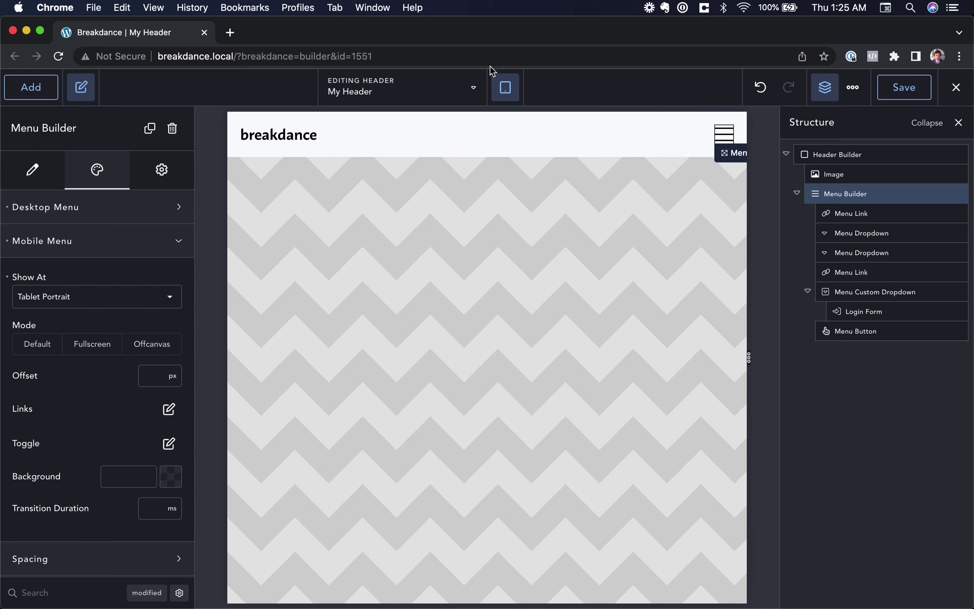
{"action": "left_click", "coordinate": [506, 86]}
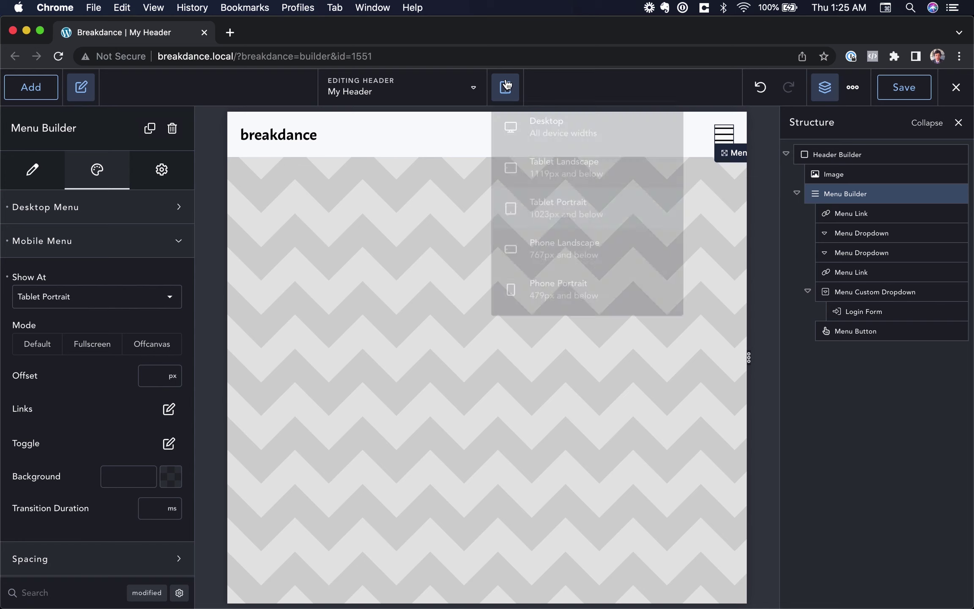
{"action": "left_click", "coordinate": [537, 255]}
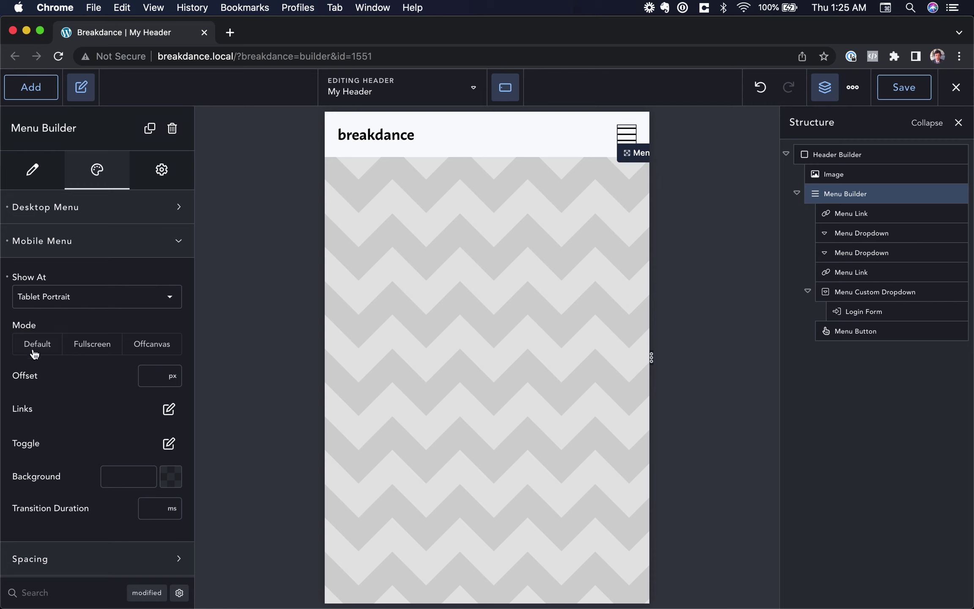
Step: Open and close the mobile menu several times in the Phone Landscape preview
{"action": "left_click", "coordinate": [630, 142]}
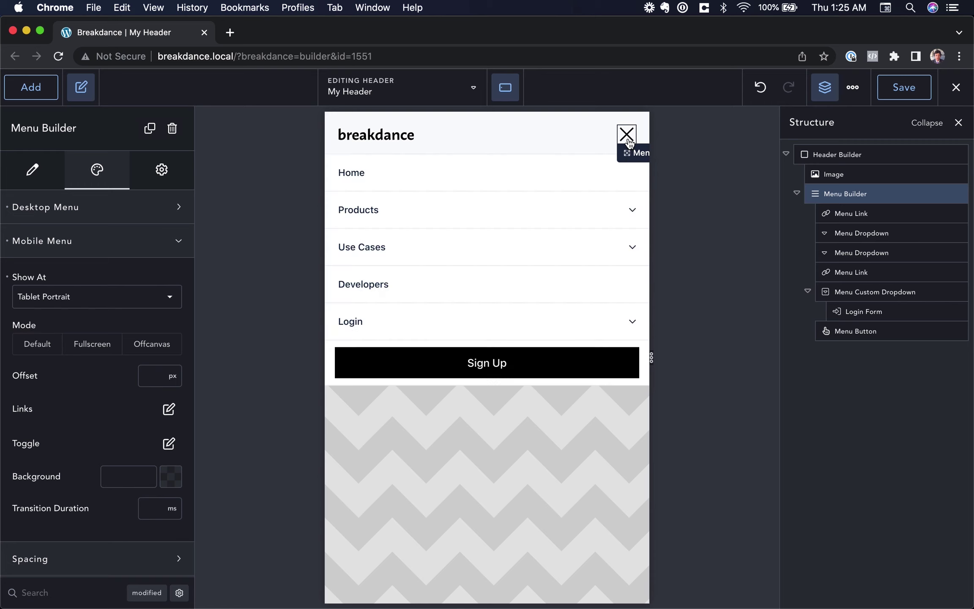
{"action": "left_click", "coordinate": [629, 142]}
{"action": "left_click", "coordinate": [629, 142]}
{"action": "left_click", "coordinate": [630, 142]}
{"action": "left_click", "coordinate": [629, 142]}
{"action": "left_click", "coordinate": [629, 142]}
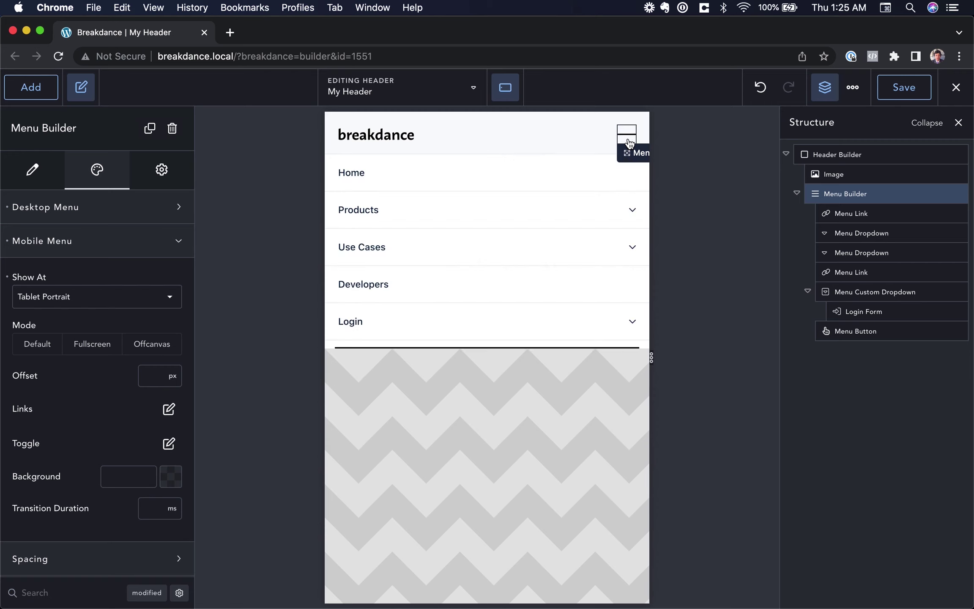
{"action": "left_click", "coordinate": [629, 142]}
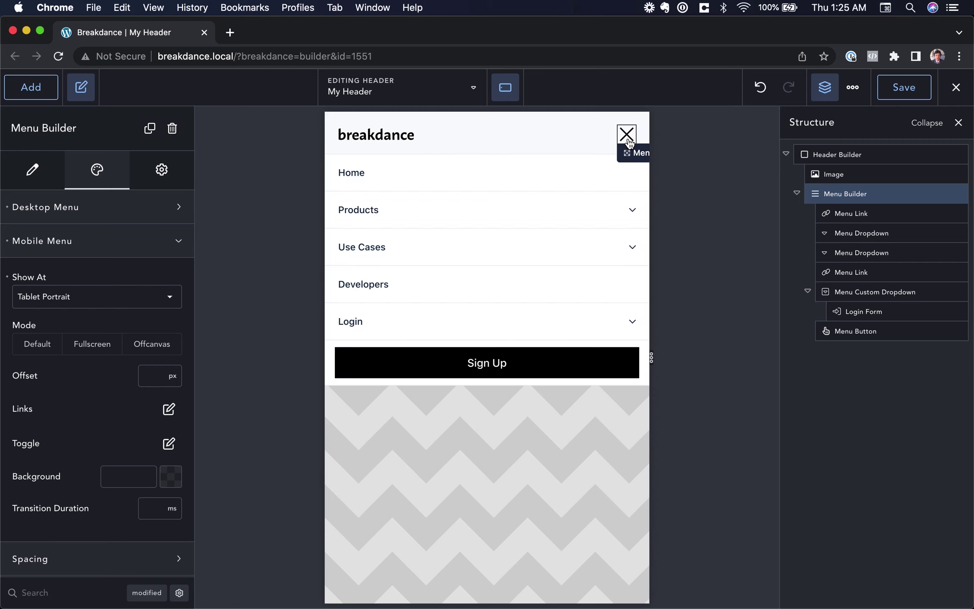
{"action": "left_click", "coordinate": [630, 142]}
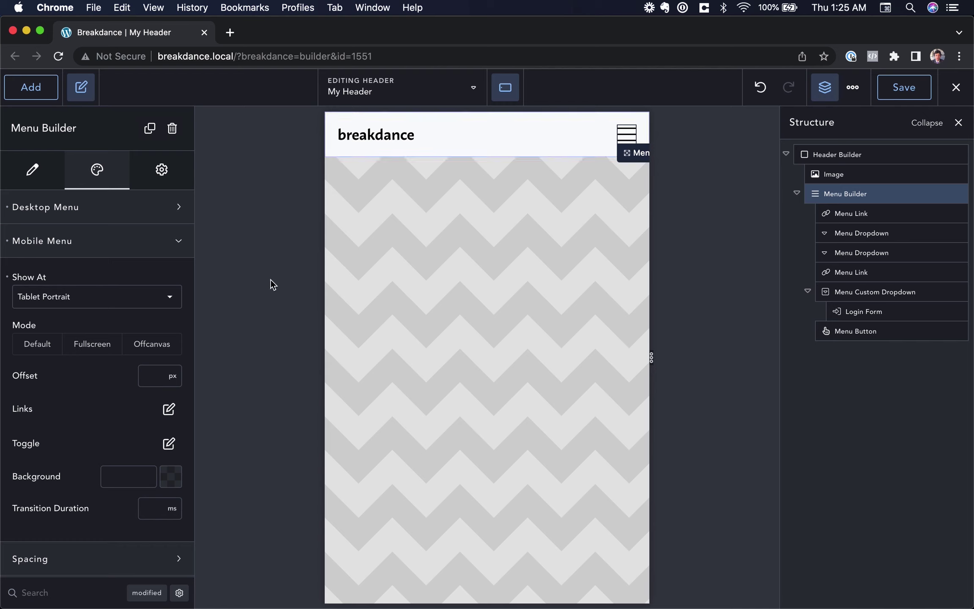
Step: Switch the mobile menu to Fullscreen and choose the breakdance logo for the top bar
{"action": "left_click", "coordinate": [92, 343]}
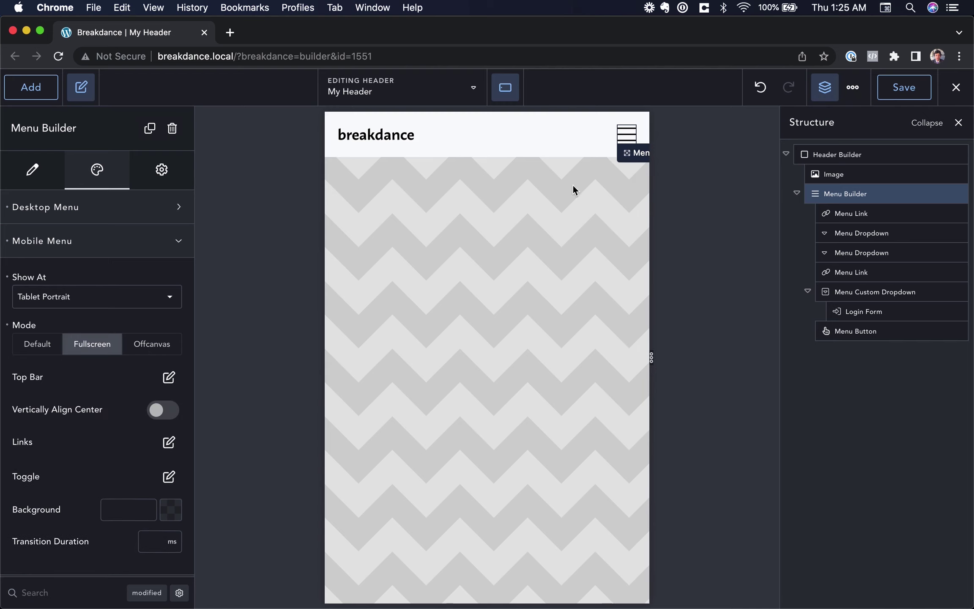
{"action": "left_click", "coordinate": [627, 136]}
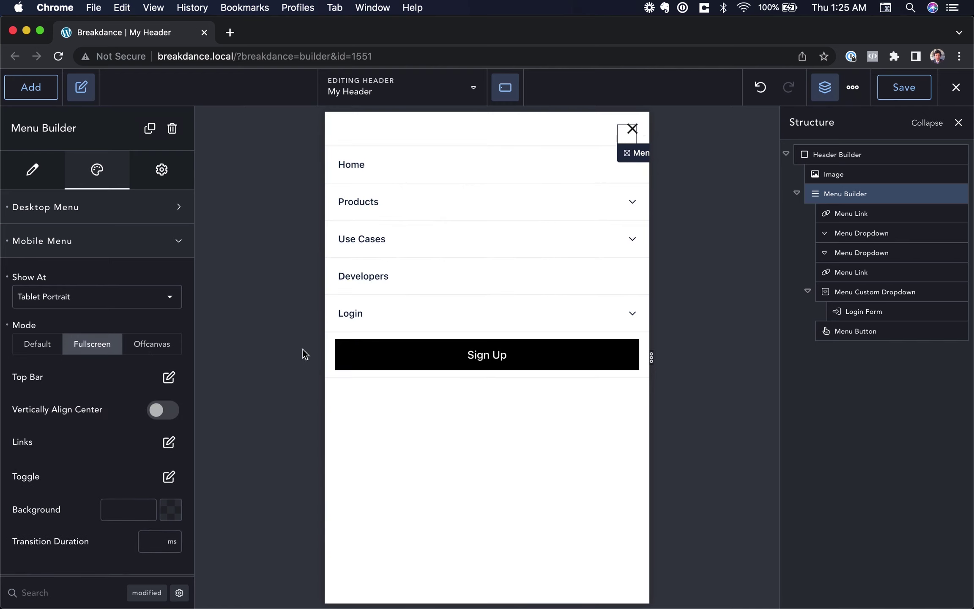
{"action": "left_click", "coordinate": [168, 377]}
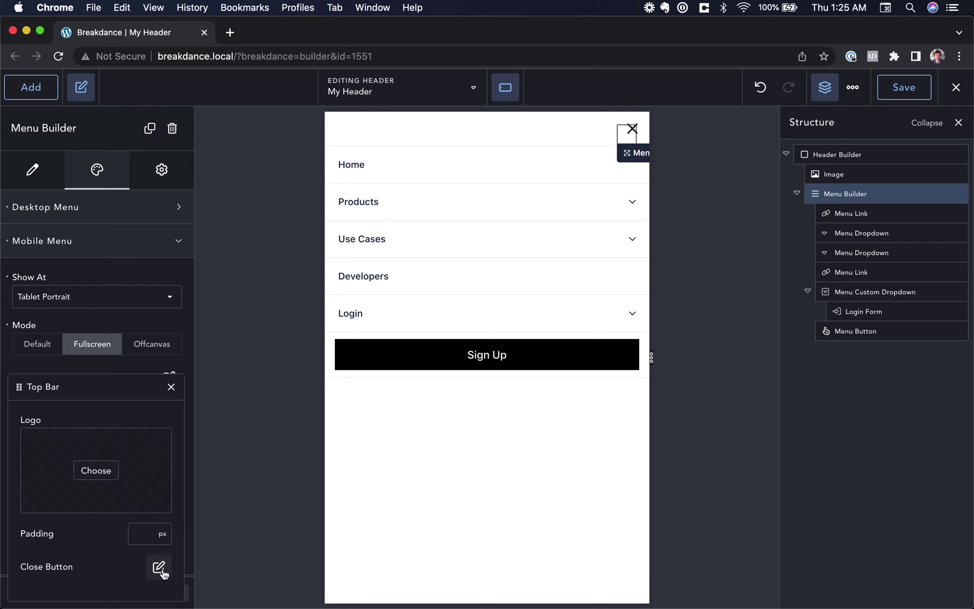
{"action": "left_click", "coordinate": [96, 469]}
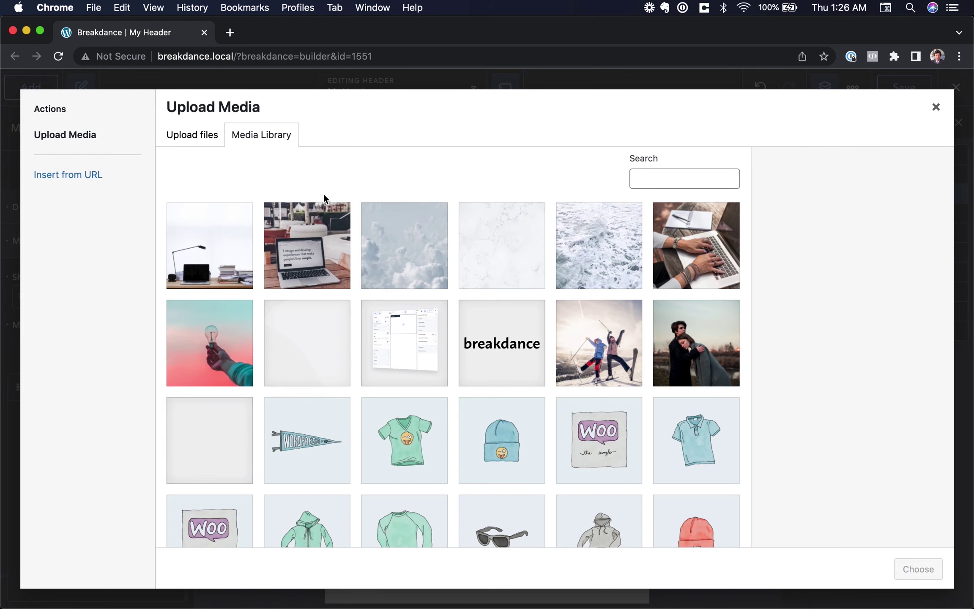
{"action": "left_click", "coordinate": [499, 358]}
{"action": "left_click", "coordinate": [916, 568]}
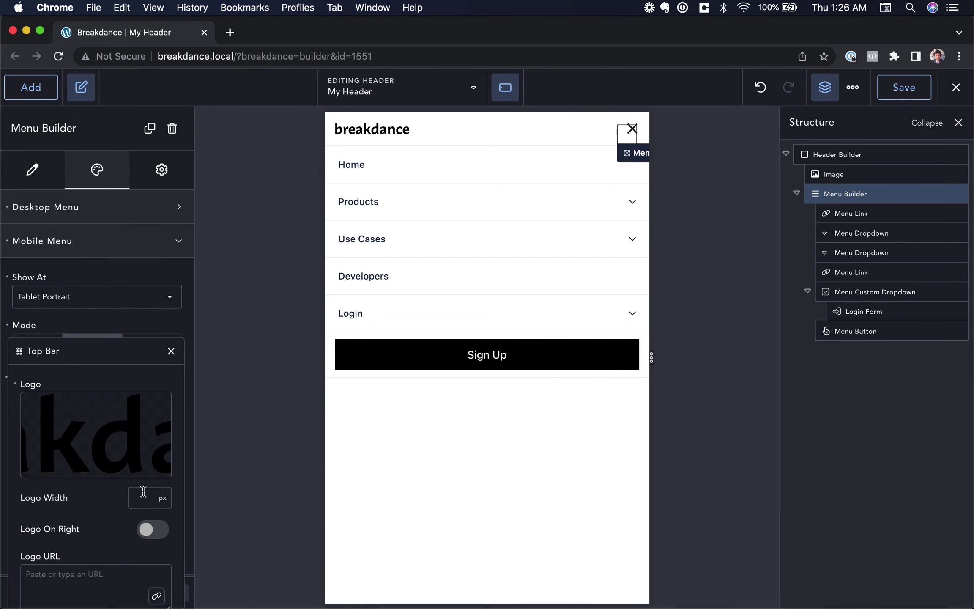
Step: Set the top bar logo width to 90 and its link URL to /
{"action": "left_click", "coordinate": [144, 490]}
{"action": "type", "text": "70"}
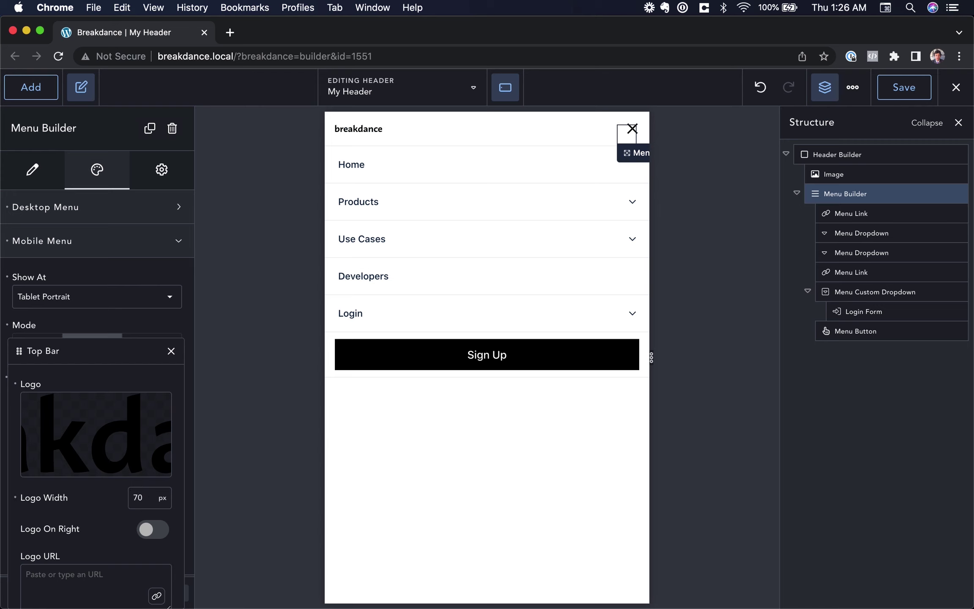
{"action": "type", "text": "90"}
{"action": "scroll", "coordinate": [124, 520], "scroll_direction": "down", "scroll_amount": 3}
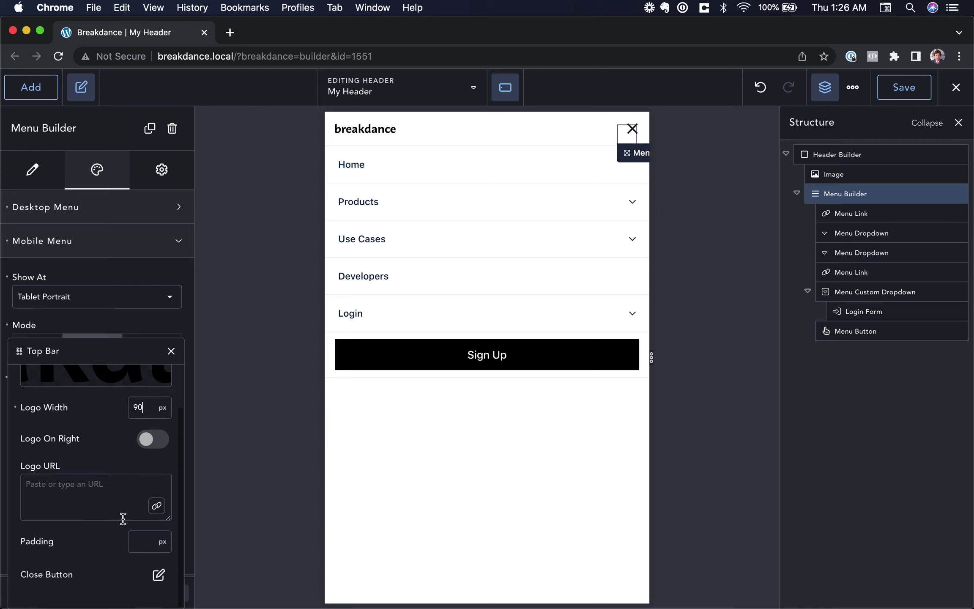
{"action": "left_click", "coordinate": [151, 447]}
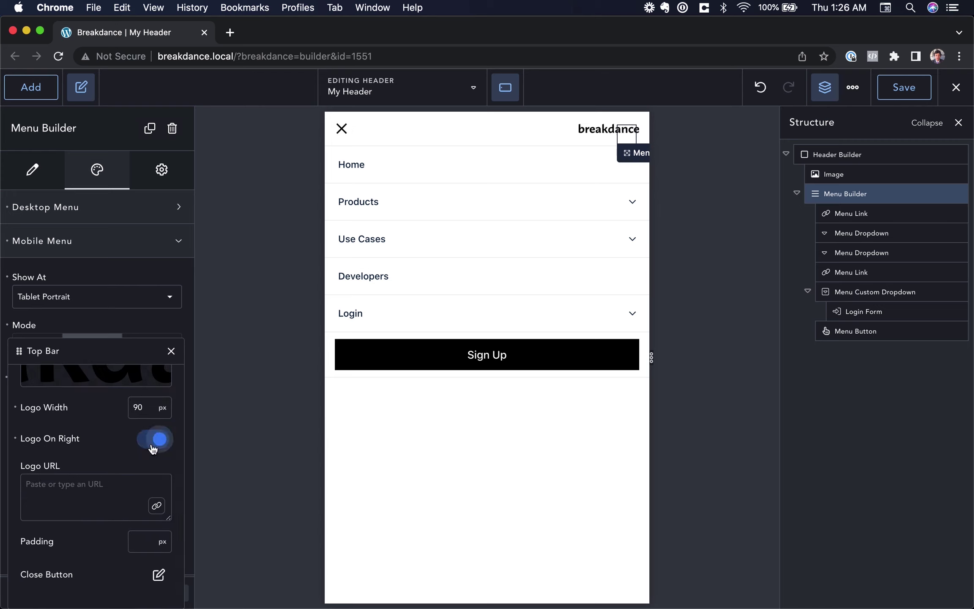
{"action": "left_click", "coordinate": [152, 448]}
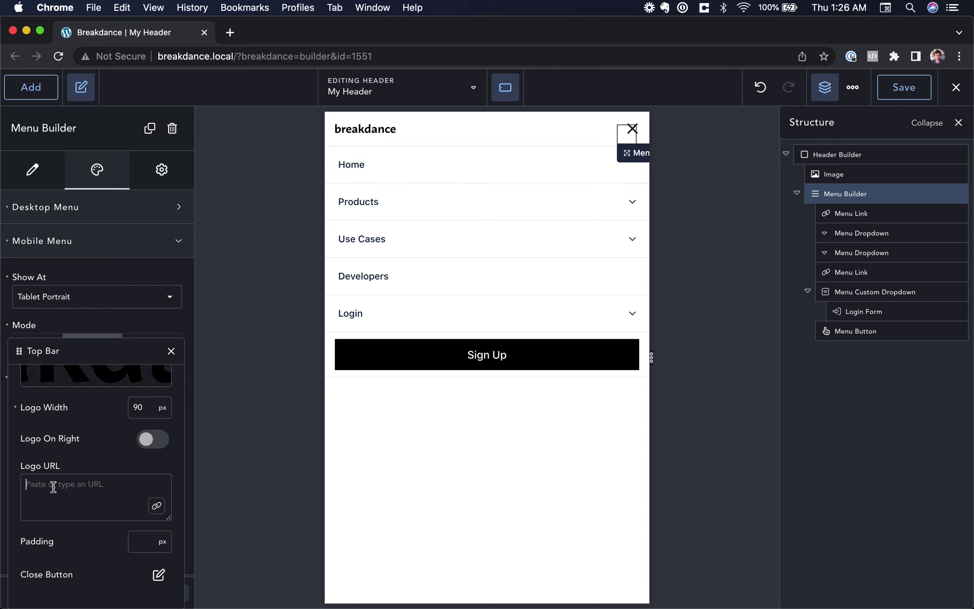
{"action": "type", "text": "/"}
Step: Give the top bar 12 px padding
{"action": "left_click", "coordinate": [137, 540]}
{"action": "type", "text": "30"}
{"action": "key", "text": "super+a"}
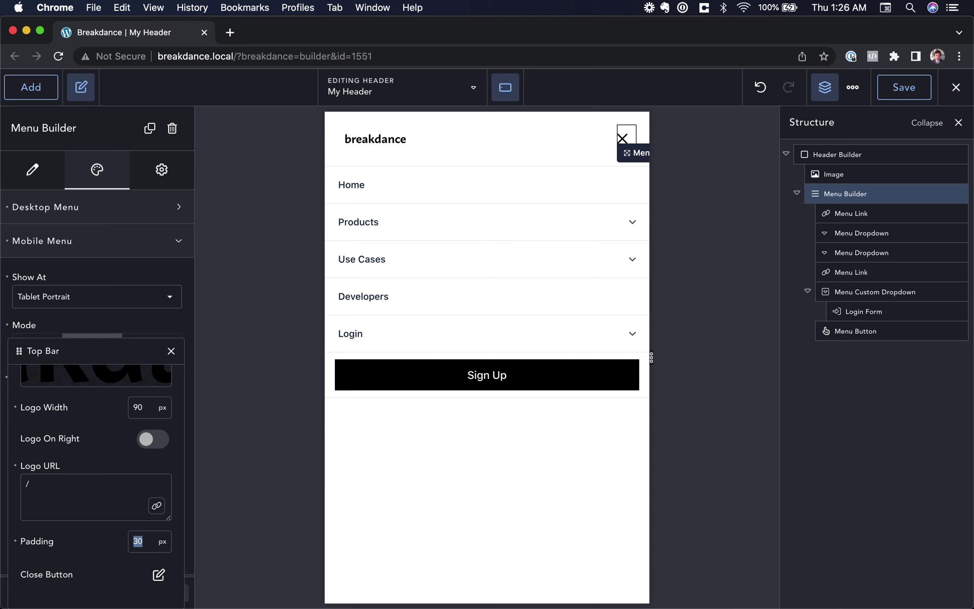
{"action": "type", "text": "12"}
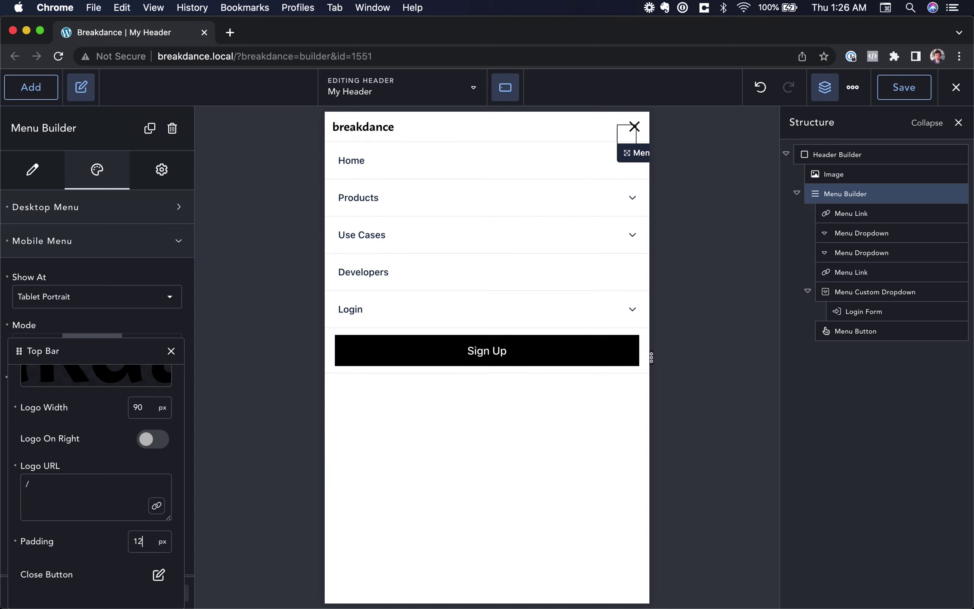
{"action": "left_click", "coordinate": [159, 574]}
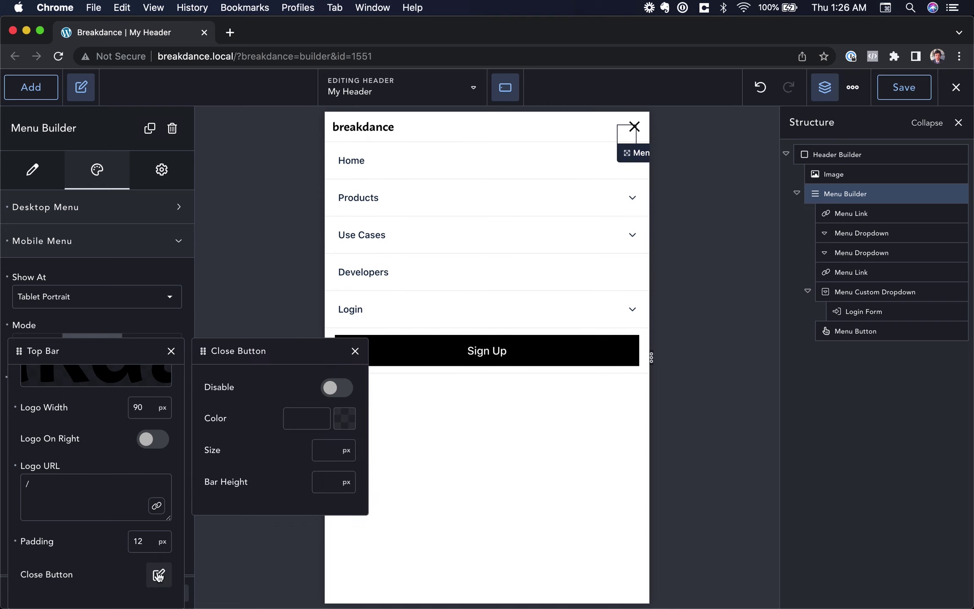
Step: Set the close X colour to bright purple #6722FF
{"action": "left_click", "coordinate": [337, 388]}
{"action": "left_click", "coordinate": [338, 388]}
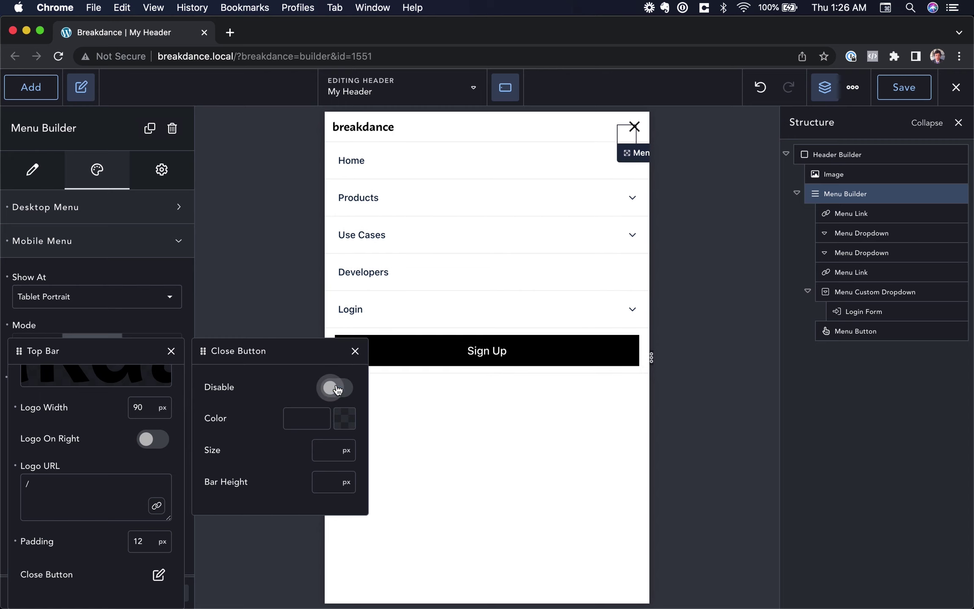
{"action": "left_click", "coordinate": [343, 418]}
{"action": "left_click", "coordinate": [338, 461]}
{"action": "left_click", "coordinate": [339, 412]}
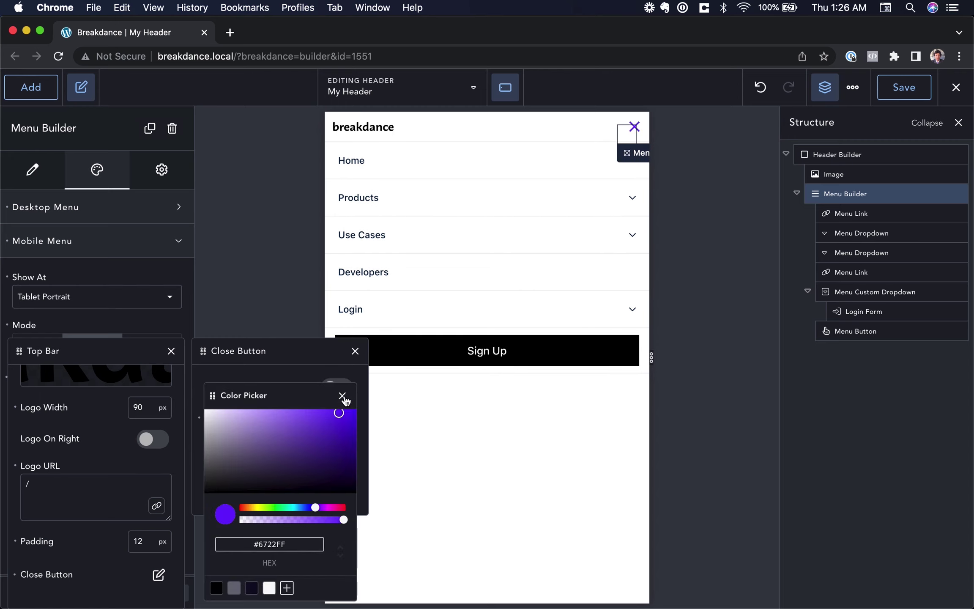
{"action": "left_click", "coordinate": [342, 395]}
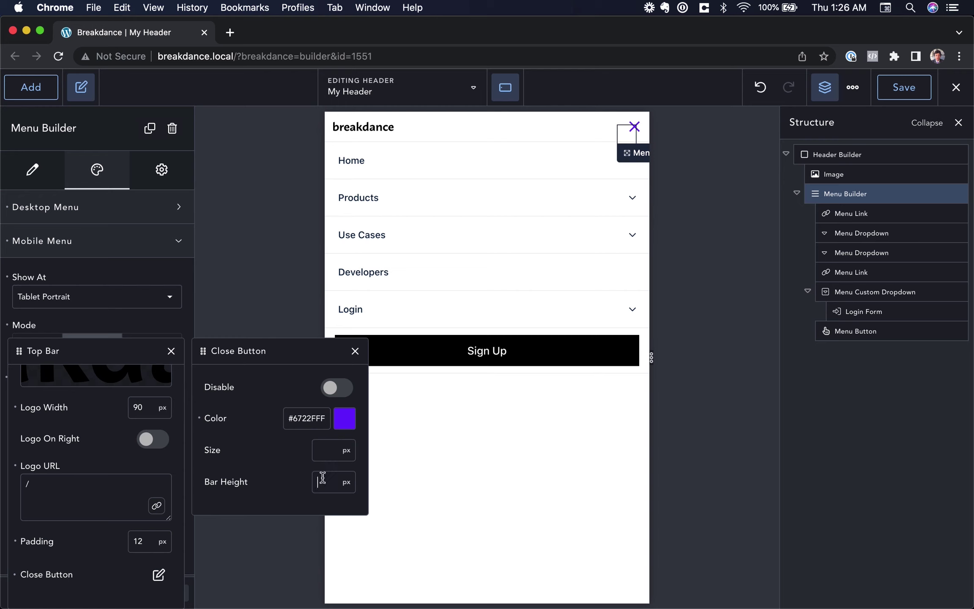
Step: Give the close button 4 px bar height and 37 px size, then close the settings popups
{"action": "type", "text": "4"}
{"action": "left_click", "coordinate": [327, 447]}
{"action": "type", "text": "36"}
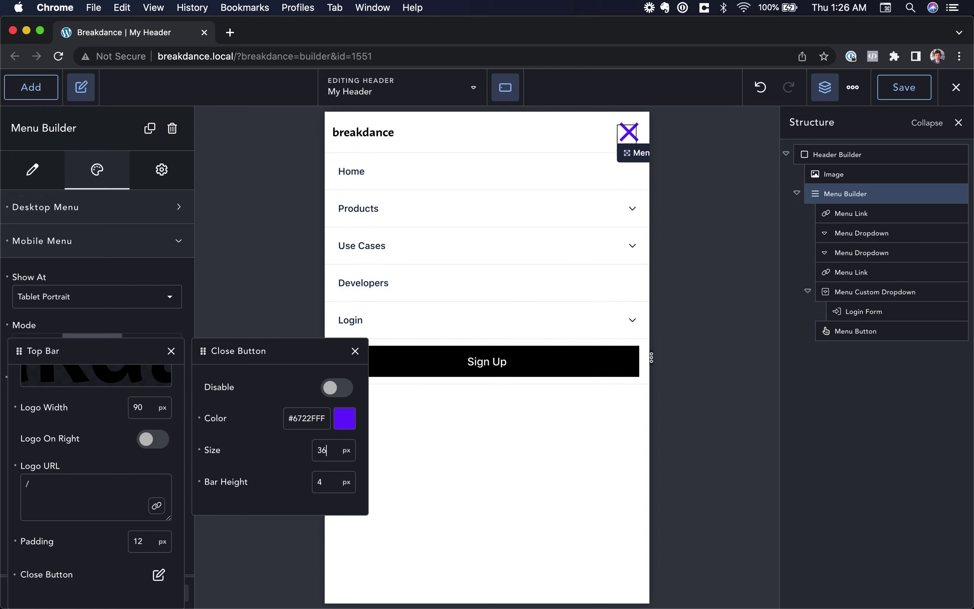
{"action": "key", "text": "Up"}
{"action": "left_click", "coordinate": [101, 461]}
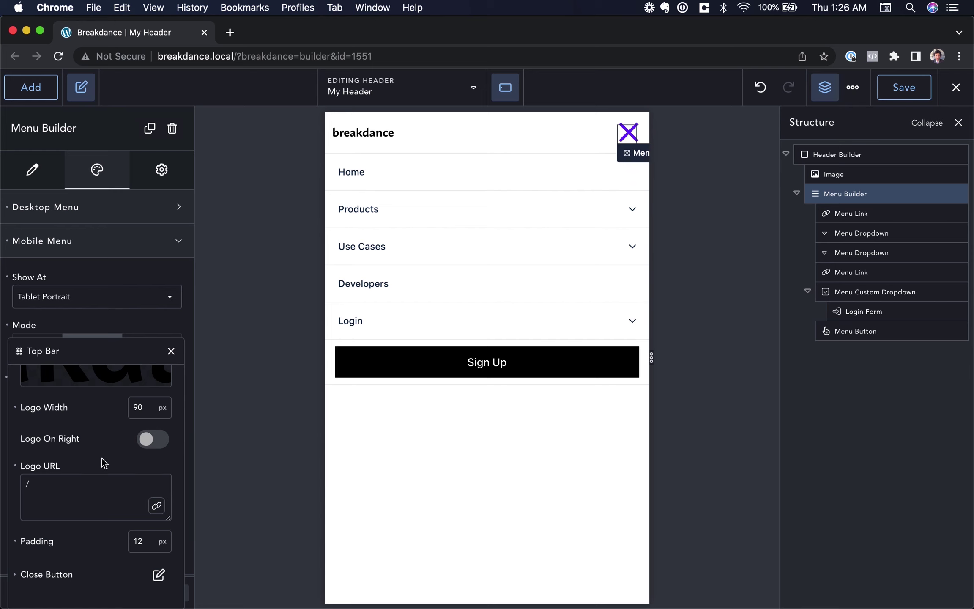
{"action": "scroll", "coordinate": [101, 461], "scroll_direction": "up", "scroll_amount": 3}
{"action": "left_click", "coordinate": [171, 350]}
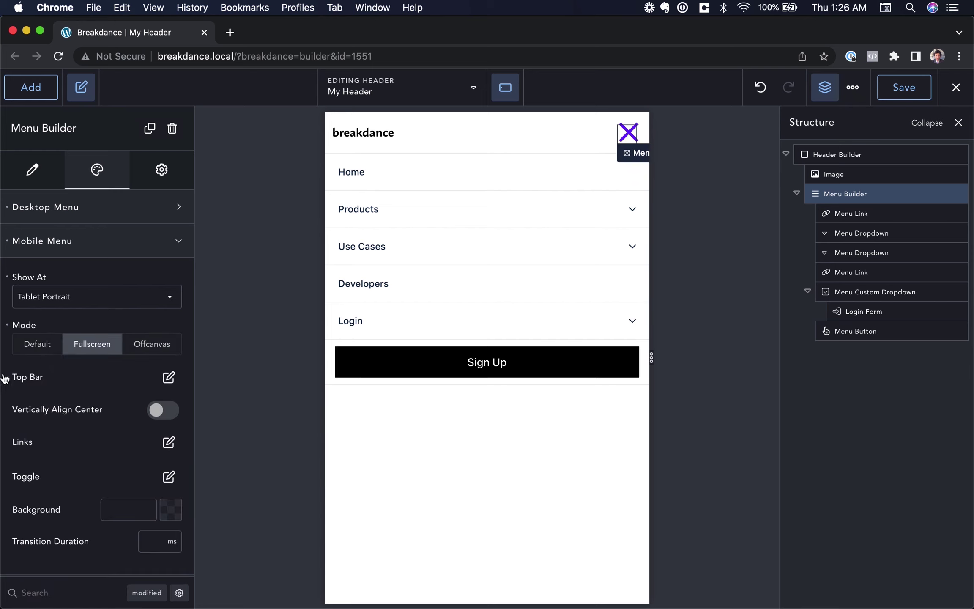
Step: Switch the mobile menu to Offcanvas mode and toggle it in the preview
{"action": "left_click", "coordinate": [149, 344]}
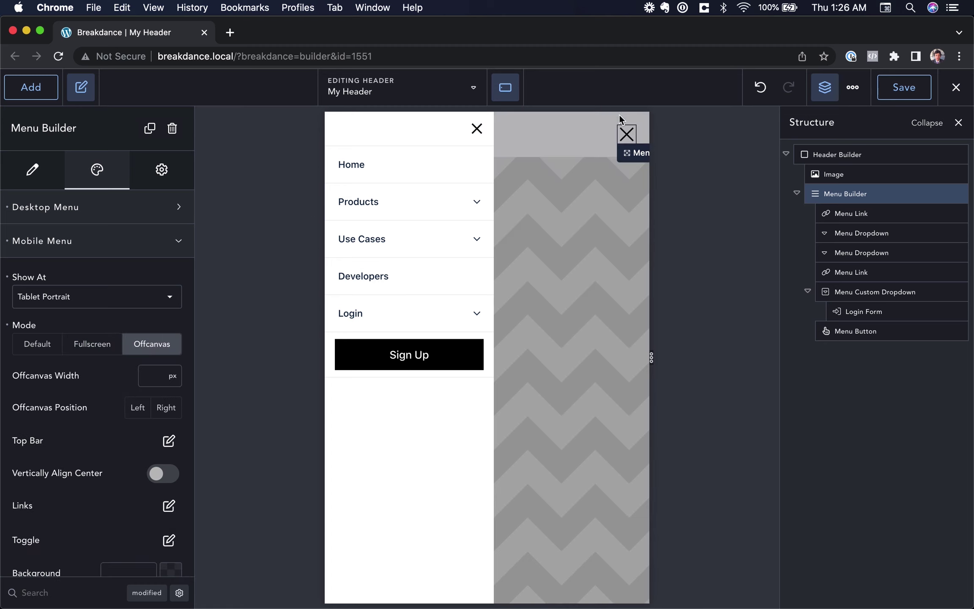
{"action": "left_click", "coordinate": [627, 134]}
{"action": "left_click", "coordinate": [627, 134]}
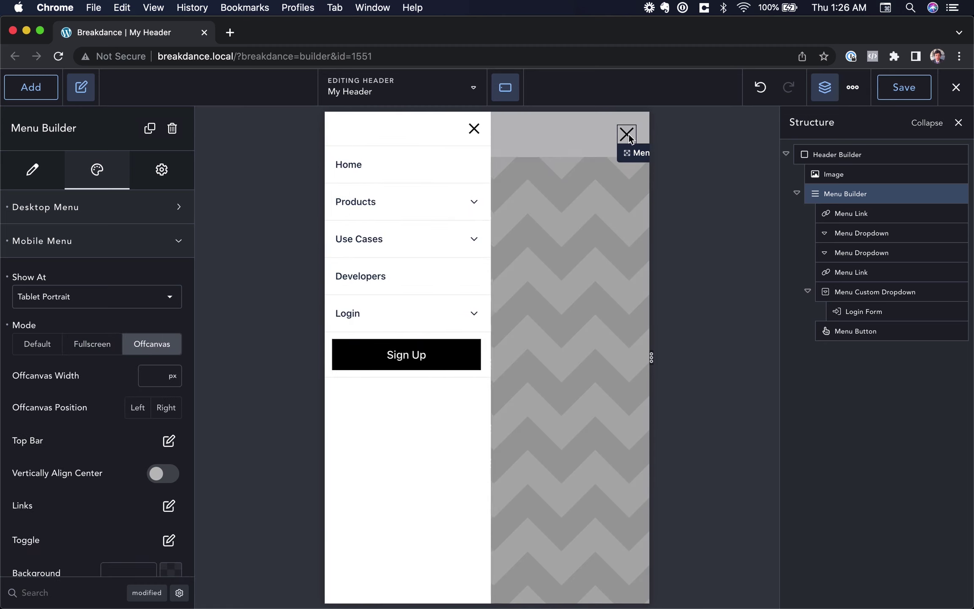
{"action": "left_click", "coordinate": [628, 134]}
{"action": "left_click", "coordinate": [626, 134]}
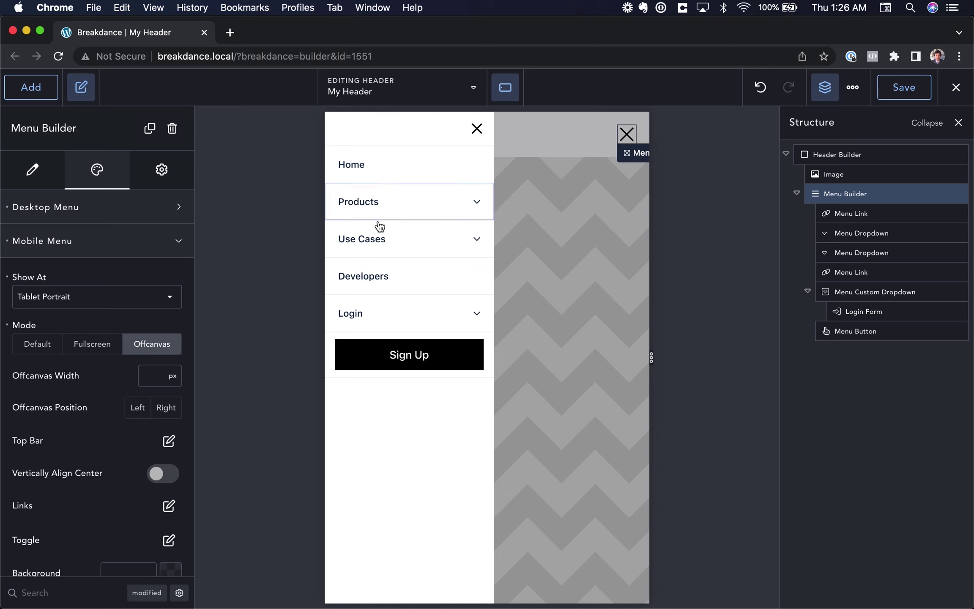
Step: Expand and collapse the Products and Use Cases dropdowns in the offcanvas menu, then reopen it
{"action": "left_click", "coordinate": [464, 213]}
{"action": "left_click", "coordinate": [463, 213]}
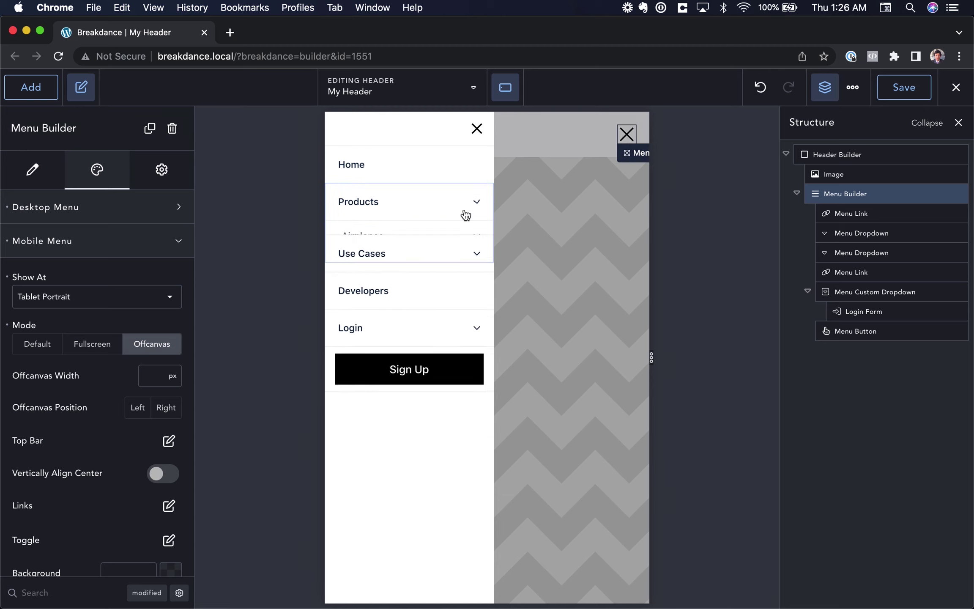
{"action": "left_click", "coordinate": [472, 244]}
{"action": "left_click", "coordinate": [472, 245]}
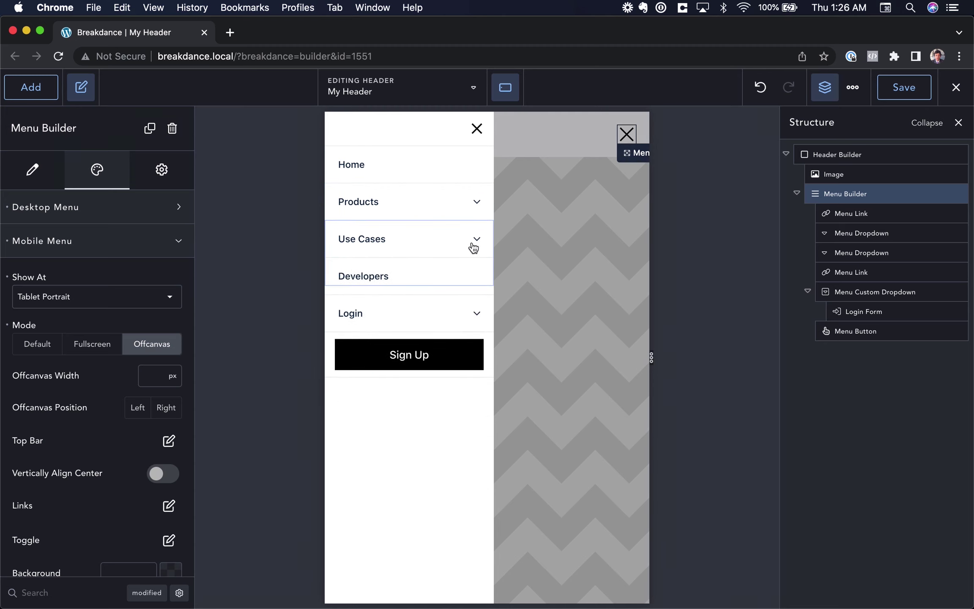
{"action": "left_click", "coordinate": [575, 229]}
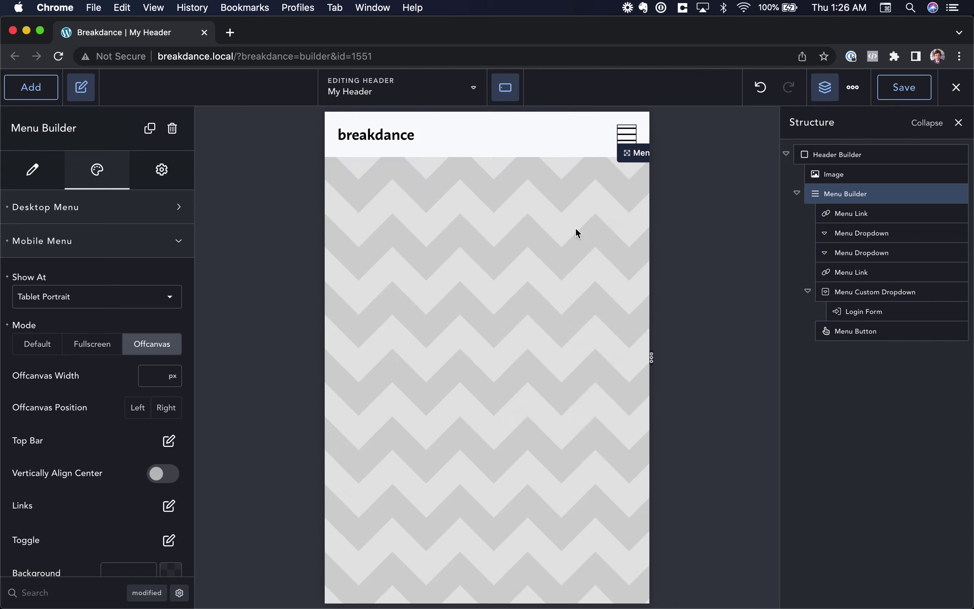
{"action": "left_click", "coordinate": [626, 134]}
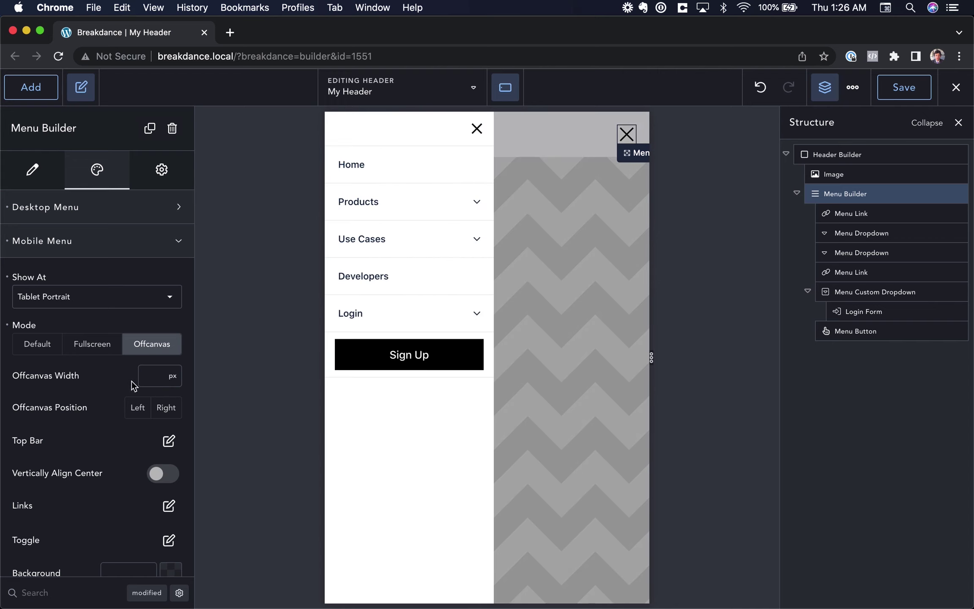
Step: Set the offcanvas width to 400 px
{"action": "left_click", "coordinate": [155, 375]}
{"action": "type", "text": "2000"}
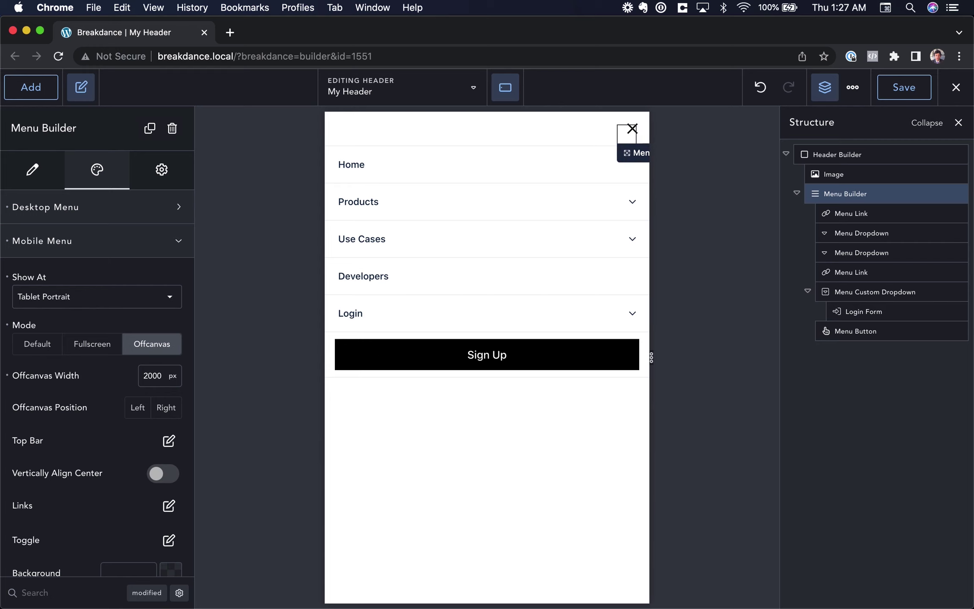
{"action": "key", "text": "super+a"}
{"action": "type", "text": "500"}
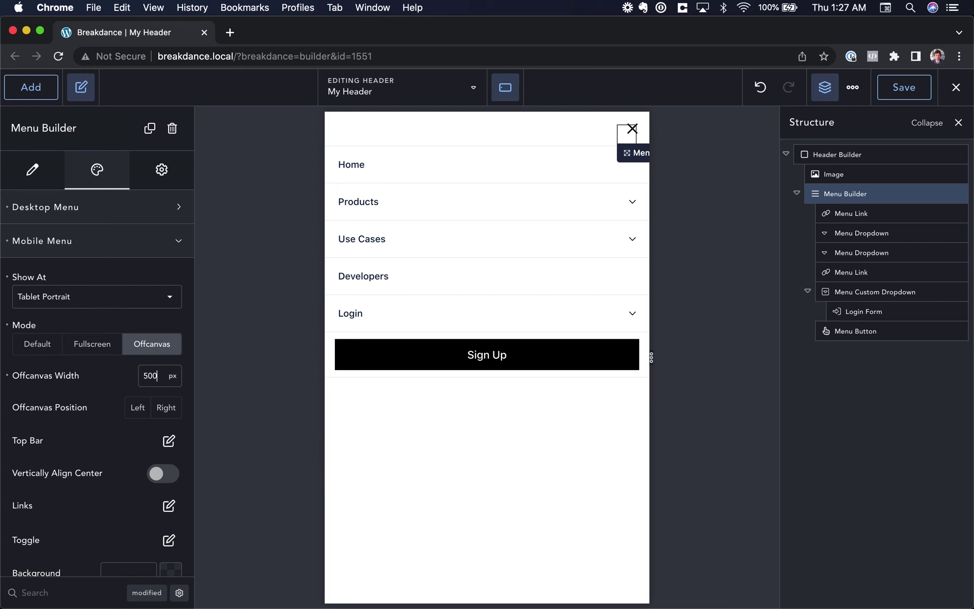
{"action": "key", "text": "super+a"}
{"action": "type", "text": "400"}
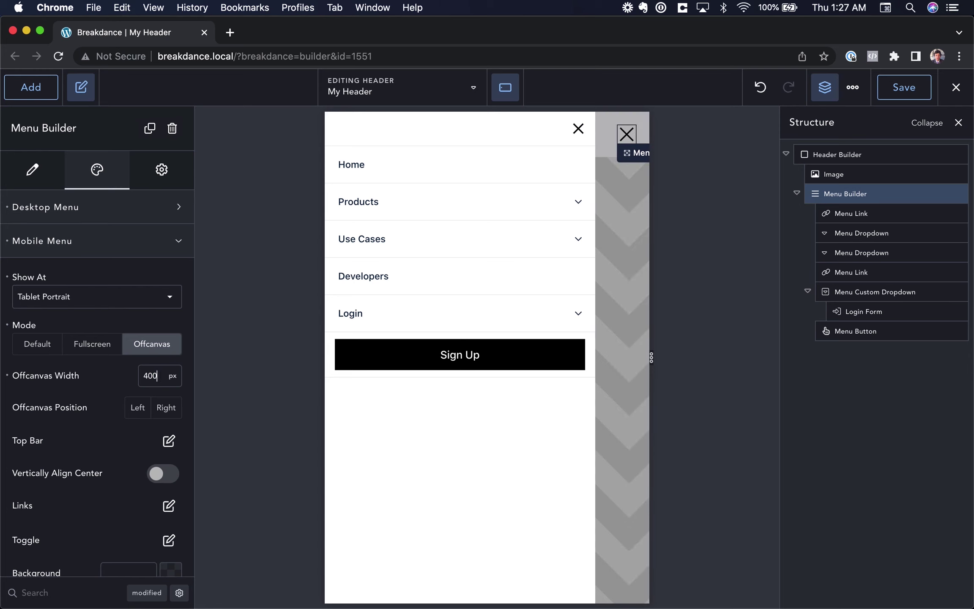
Step: Preview Phone Portrait and test opening and closing the offcanvas menu there
{"action": "left_click", "coordinate": [626, 134]}
{"action": "left_click", "coordinate": [505, 87]}
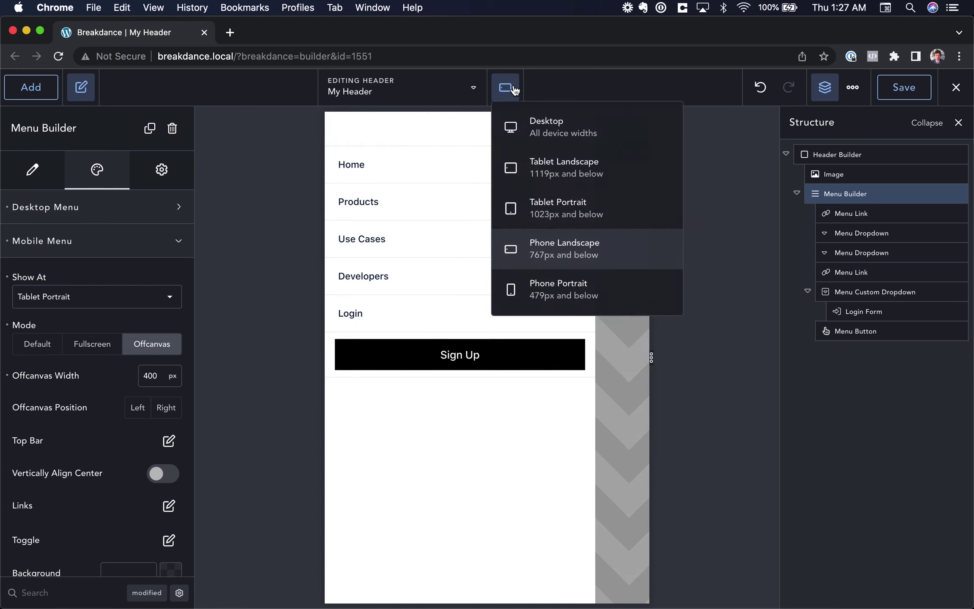
{"action": "left_click", "coordinate": [545, 291]}
{"action": "left_click", "coordinate": [606, 129]}
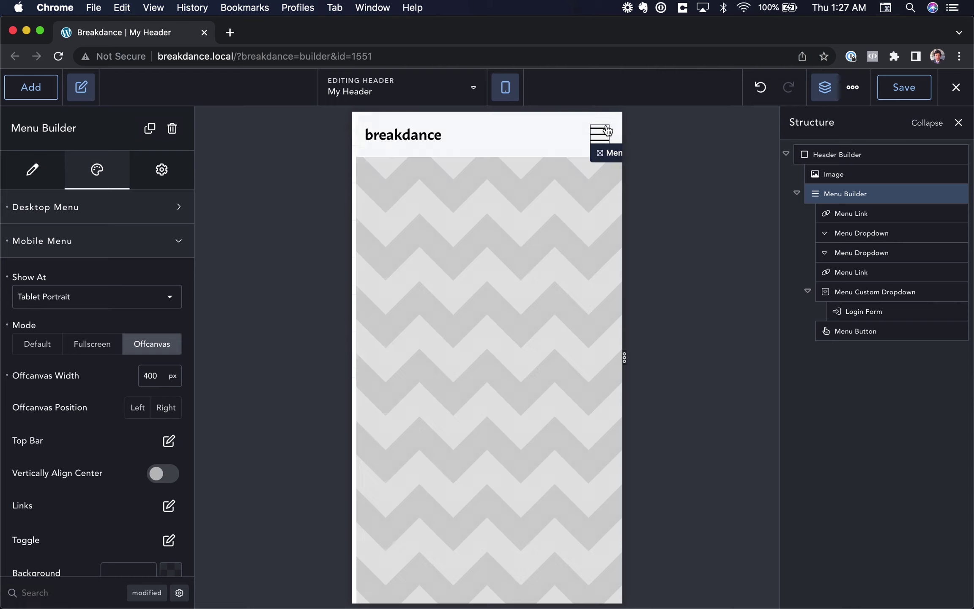
{"action": "left_click", "coordinate": [607, 130]}
{"action": "left_click", "coordinate": [608, 131]}
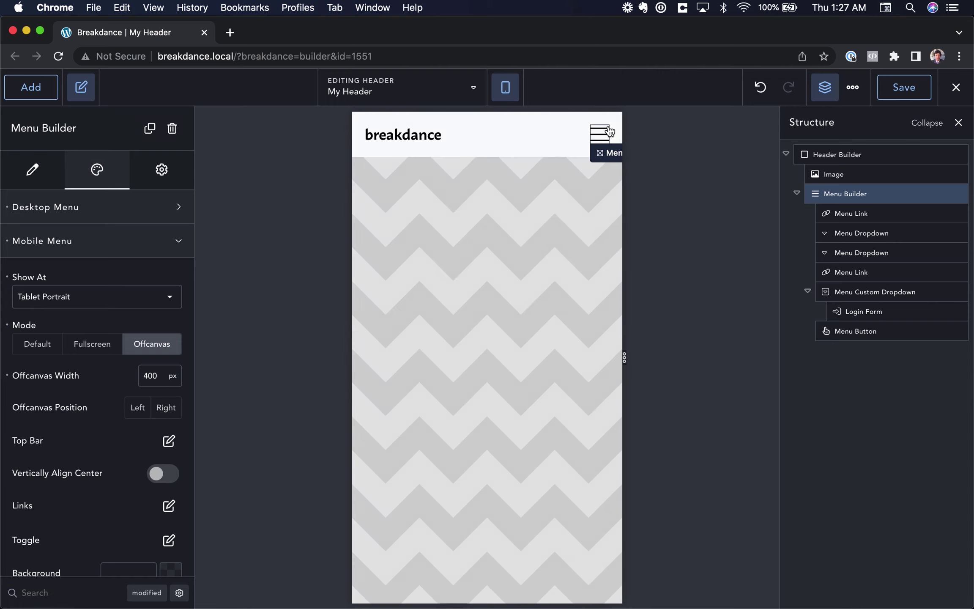
{"action": "left_click", "coordinate": [603, 135]}
{"action": "left_click", "coordinate": [603, 134]}
Step: Return to Tablet Portrait and try the offcanvas menu positioned on the Right
{"action": "left_click", "coordinate": [508, 91]}
{"action": "left_click", "coordinate": [550, 207]}
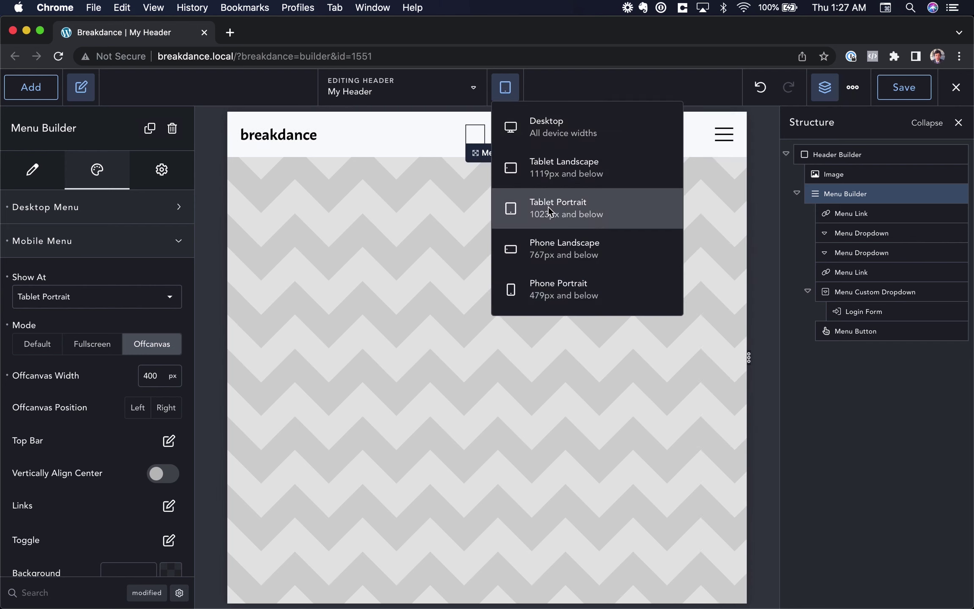
{"action": "left_click", "coordinate": [723, 134]}
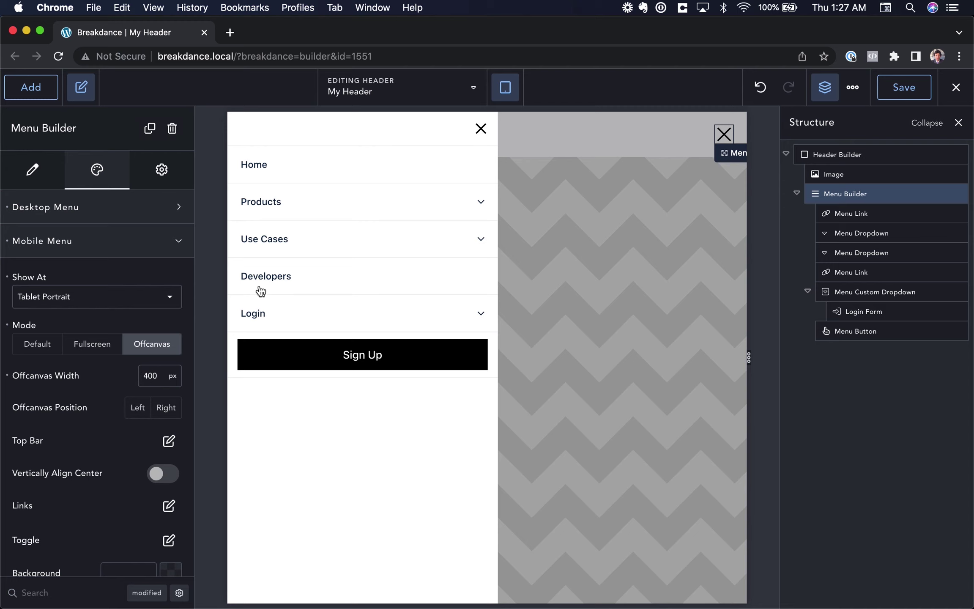
{"action": "left_click", "coordinate": [166, 407]}
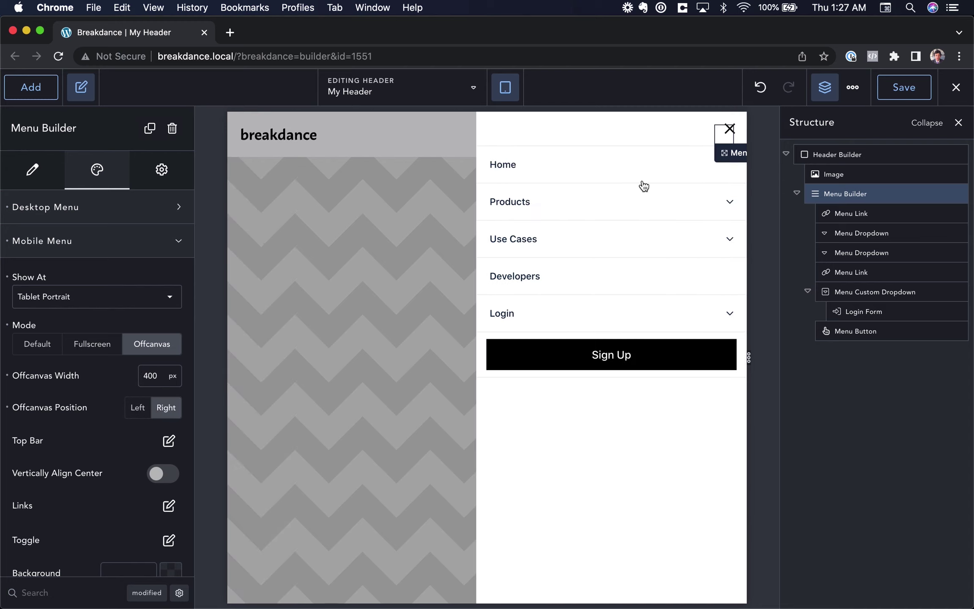
{"action": "left_click", "coordinate": [730, 132]}
{"action": "left_click", "coordinate": [730, 133]}
{"action": "left_click", "coordinate": [730, 133]}
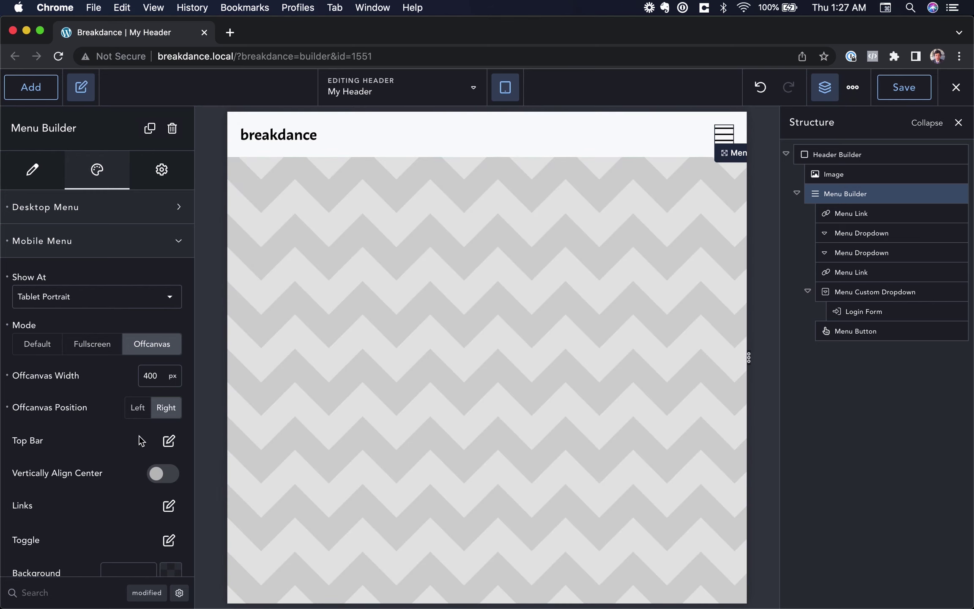
Step: Set Offcanvas Position to Left and reopen the menu to check the left-side panel
{"action": "left_click", "coordinate": [141, 412]}
{"action": "left_click", "coordinate": [725, 135]}
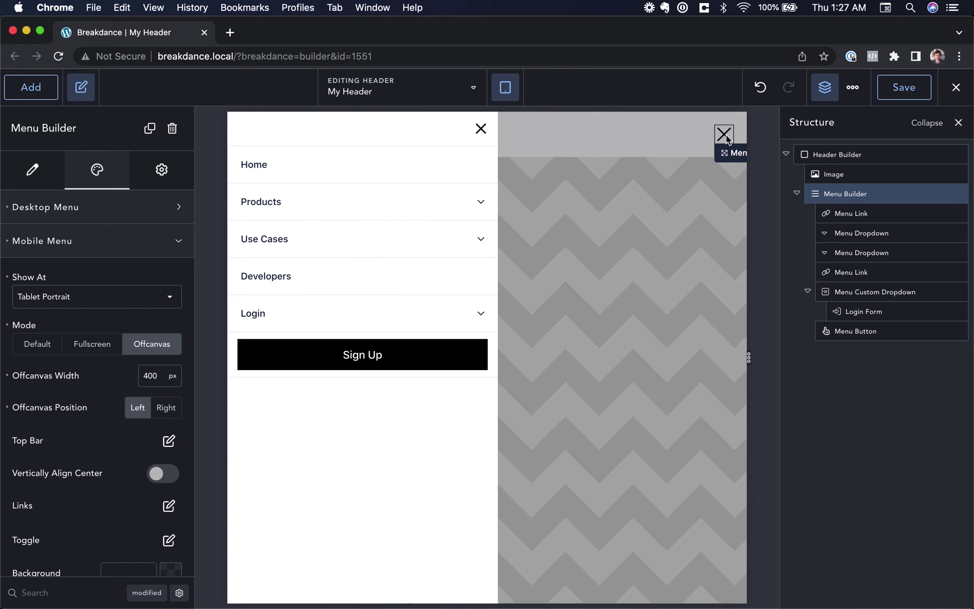
{"action": "left_click", "coordinate": [725, 135]}
{"action": "scroll", "coordinate": [104, 472], "scroll_direction": "down", "scroll_amount": 3}
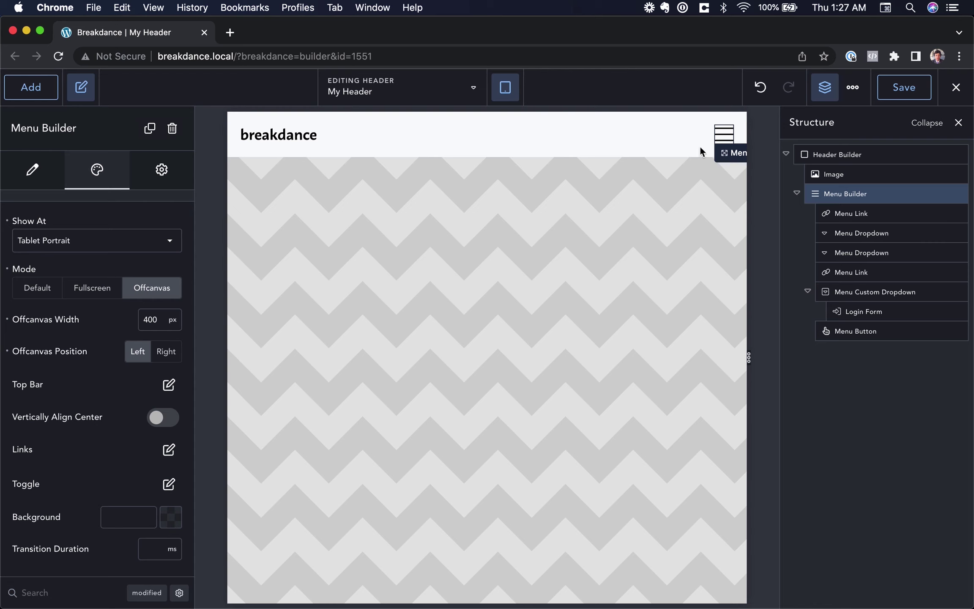
{"action": "left_click", "coordinate": [724, 134]}
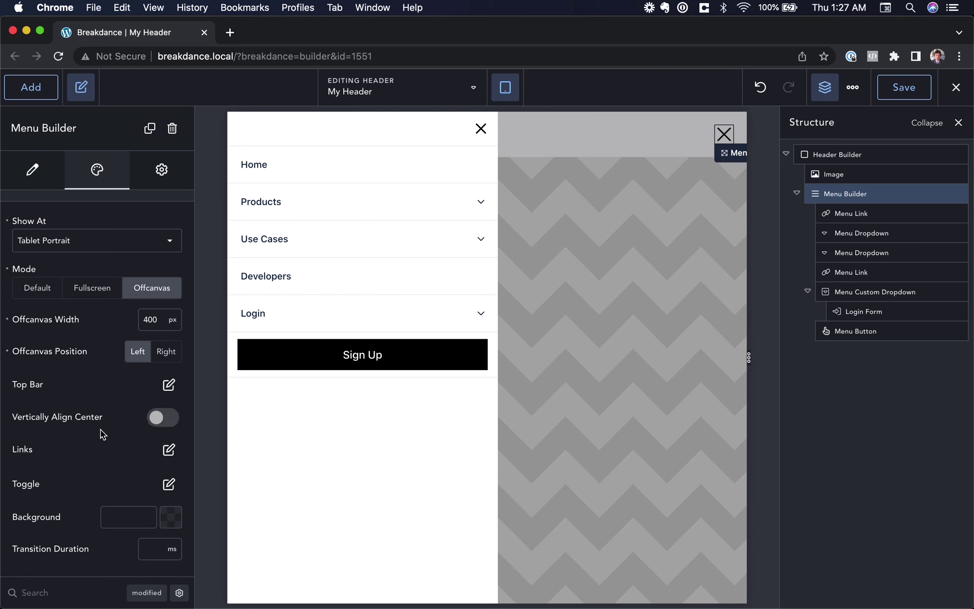
{"action": "scroll", "coordinate": [115, 442], "scroll_direction": "down", "scroll_amount": 2}
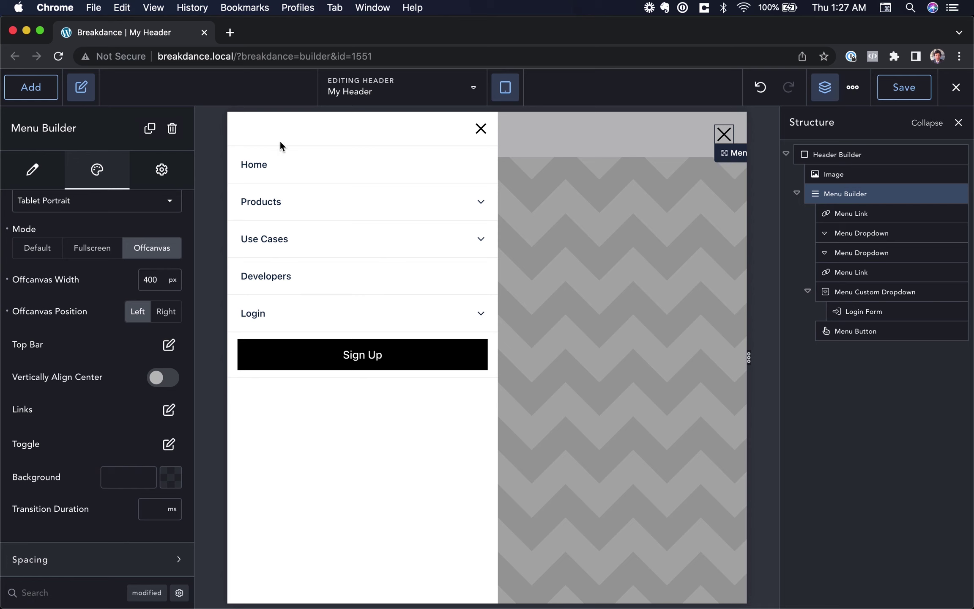
Step: Give the offcanvas menu links a #5508FF violet background and black borders
{"action": "left_click", "coordinate": [169, 410]}
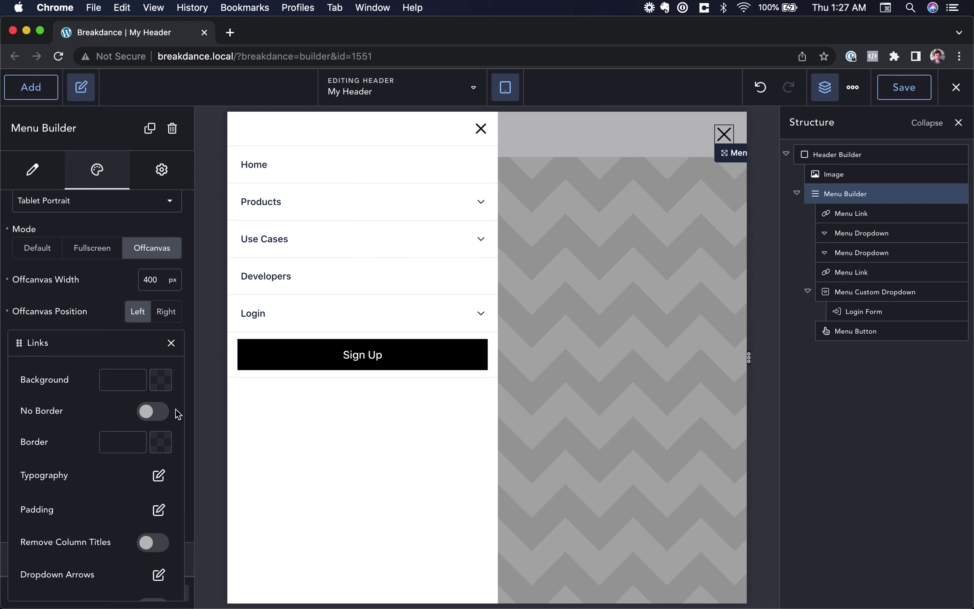
{"action": "left_click", "coordinate": [161, 387]}
{"action": "left_click_drag", "start_coordinate": [152, 425], "coordinate": [171, 399]}
{"action": "left_click", "coordinate": [158, 395]}
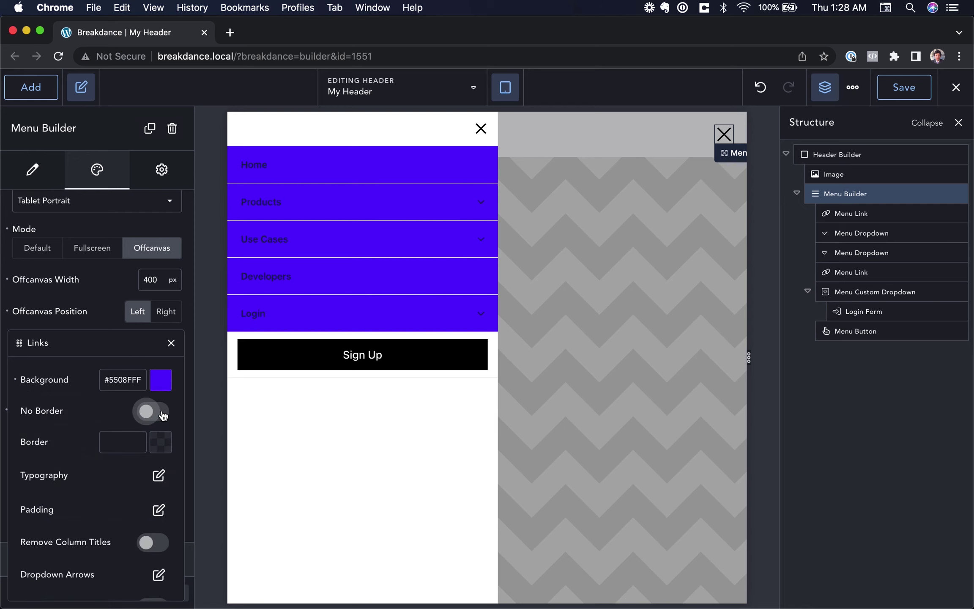
{"action": "left_click", "coordinate": [160, 413]}
{"action": "left_click", "coordinate": [160, 412]}
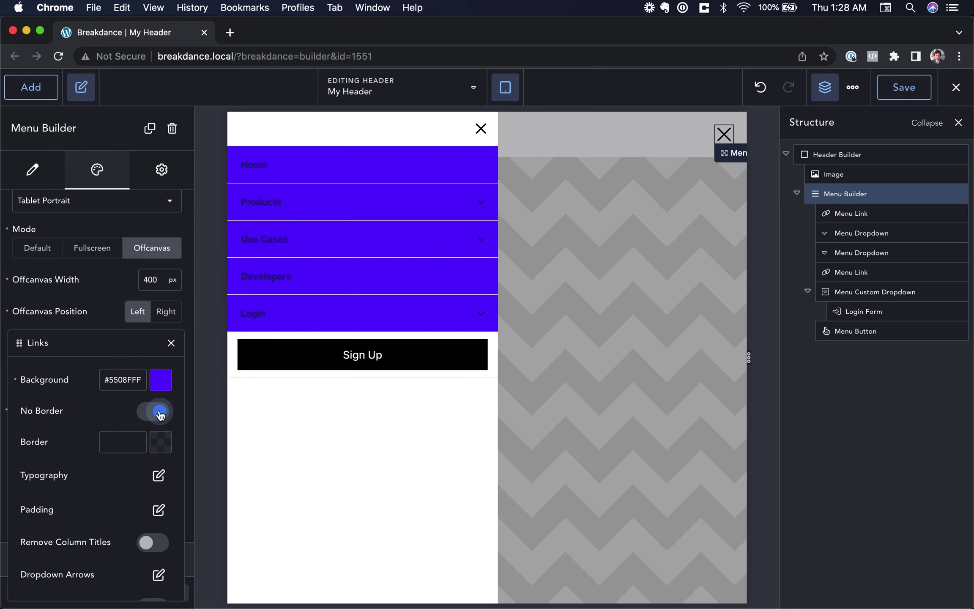
{"action": "left_click", "coordinate": [160, 441]}
{"action": "left_click_drag", "start_coordinate": [164, 444], "coordinate": [164, 496]}
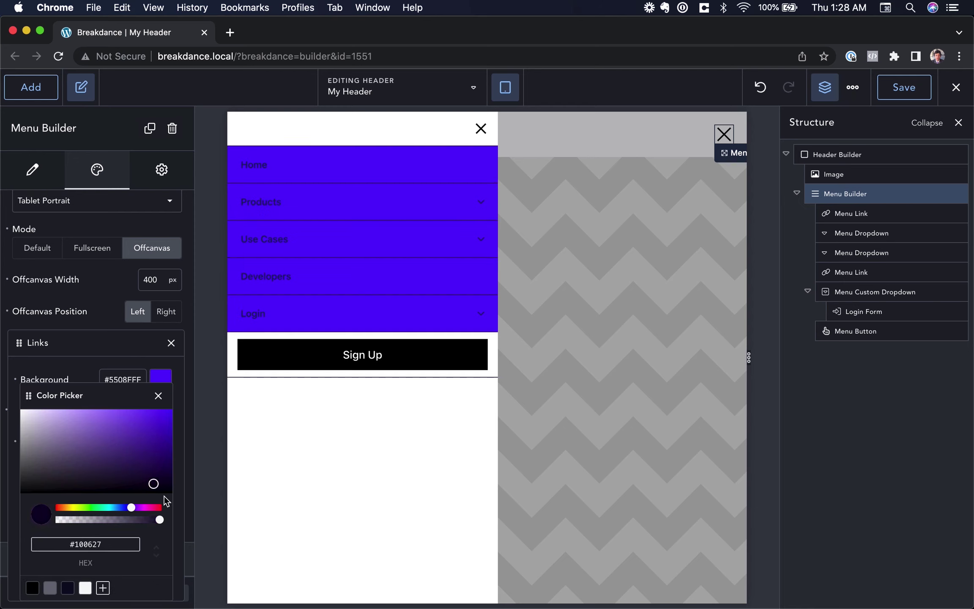
{"action": "left_click", "coordinate": [158, 395]}
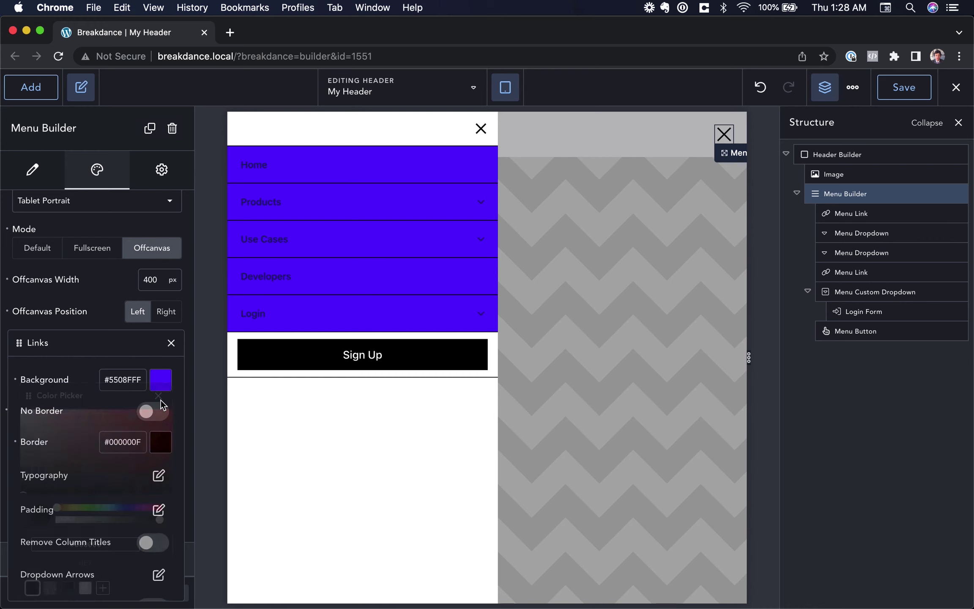
Step: Preview the Products and Airplanes submenus in the offcanvas menu, then collapse Products
{"action": "left_click", "coordinate": [153, 475]}
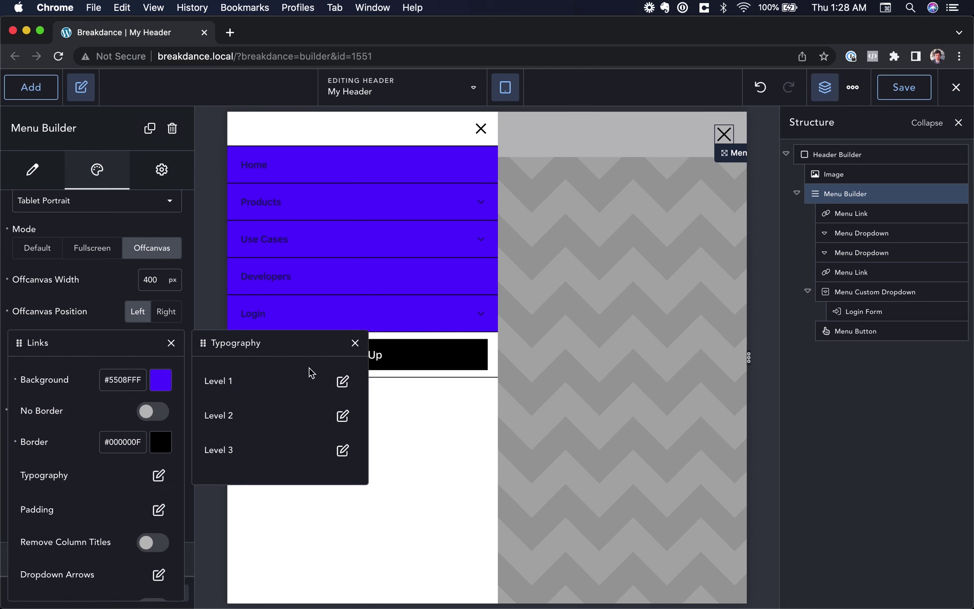
{"action": "left_click", "coordinate": [109, 488]}
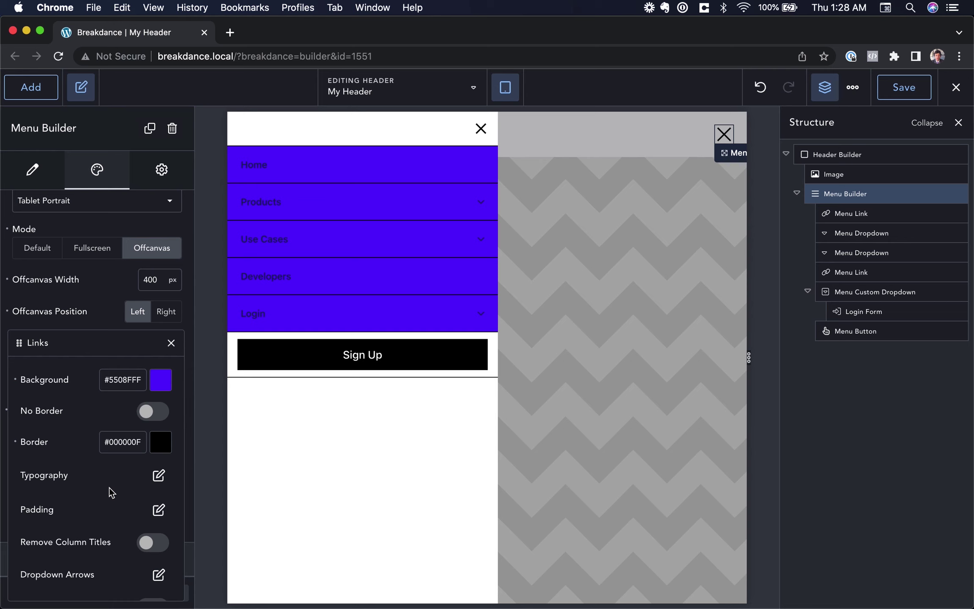
{"action": "left_click", "coordinate": [444, 208]}
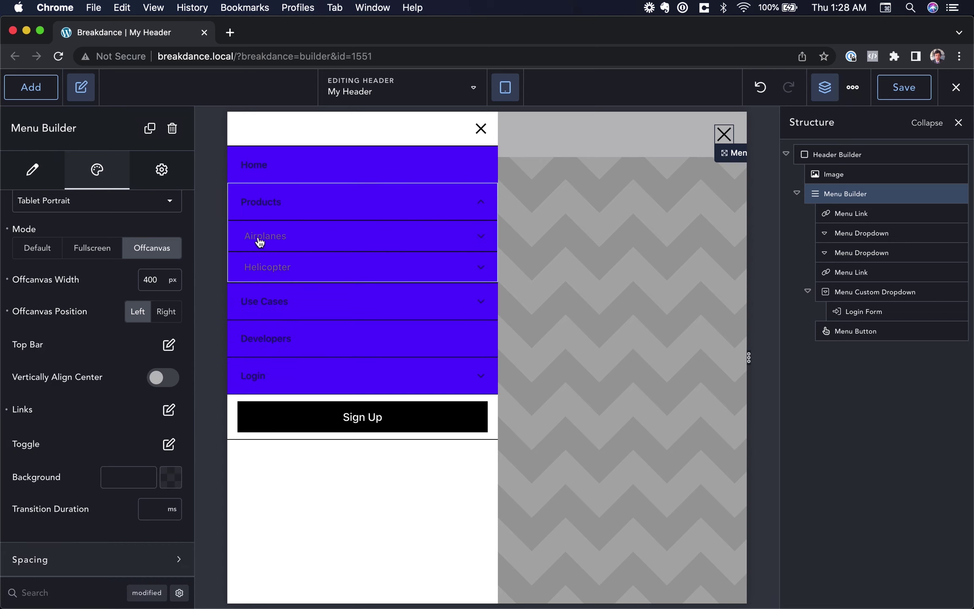
{"action": "left_click", "coordinate": [276, 240]}
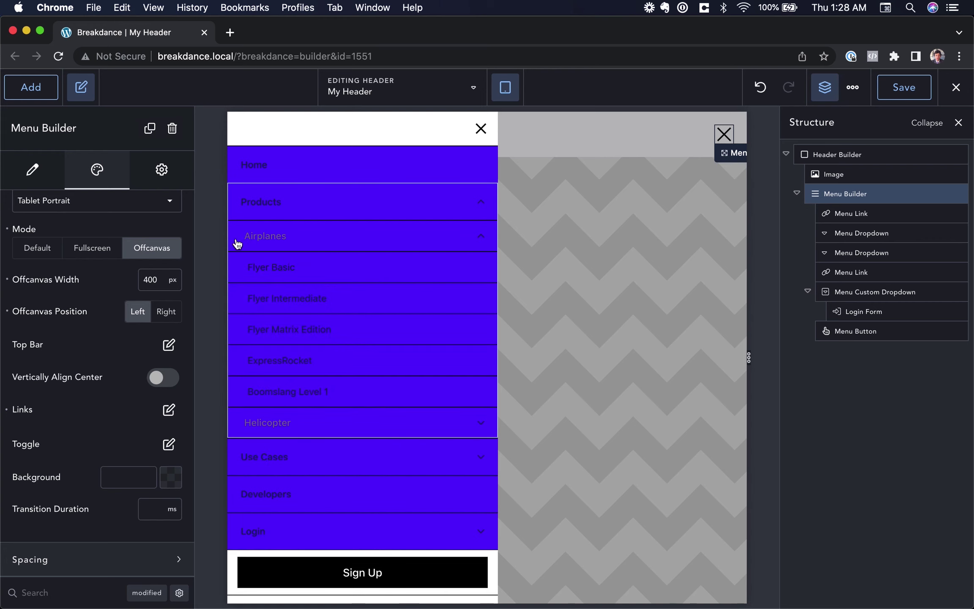
{"action": "left_click", "coordinate": [305, 213]}
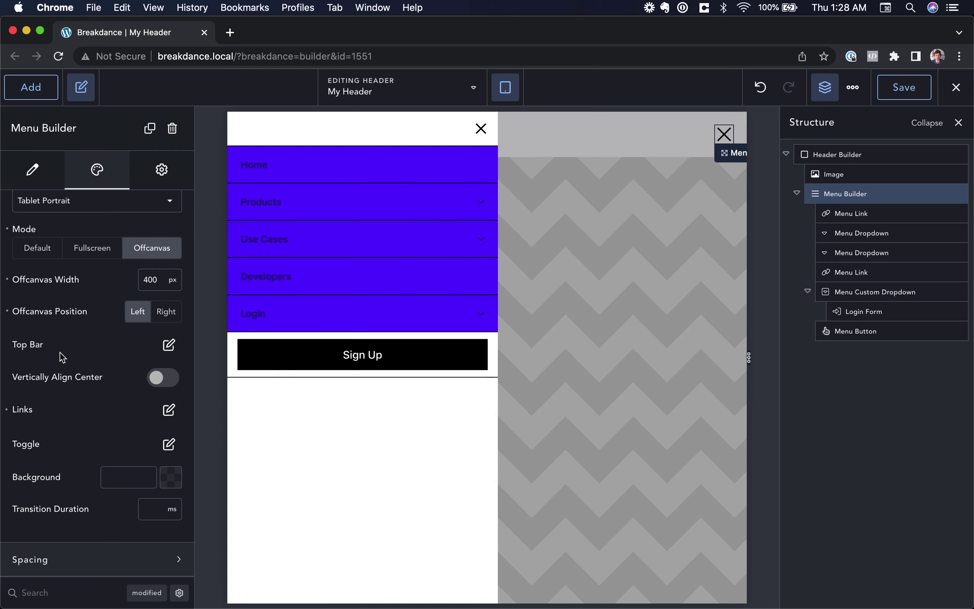
Step: Set the Level 1 link text colour to white #FFFFFF
{"action": "scroll", "coordinate": [59, 353], "scroll_direction": "up", "scroll_amount": 1}
{"action": "left_click", "coordinate": [168, 421]}
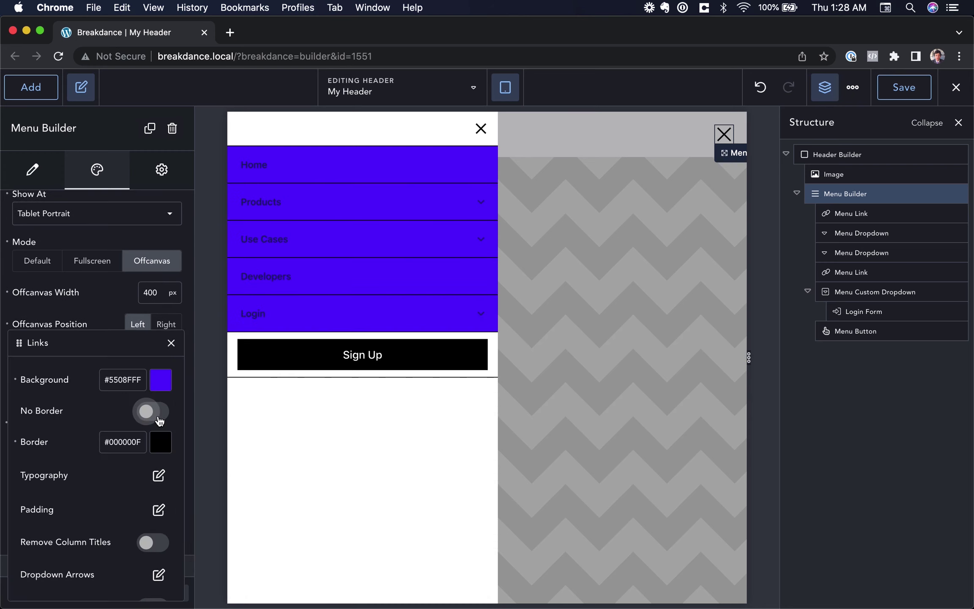
{"action": "left_click", "coordinate": [159, 474]}
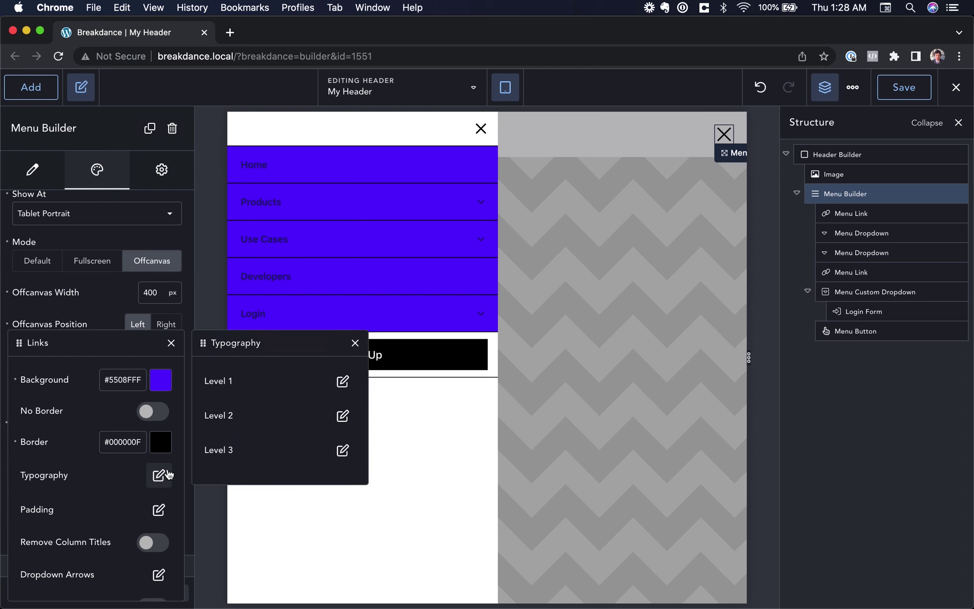
{"action": "left_click", "coordinate": [339, 379]}
{"action": "left_click", "coordinate": [362, 414]}
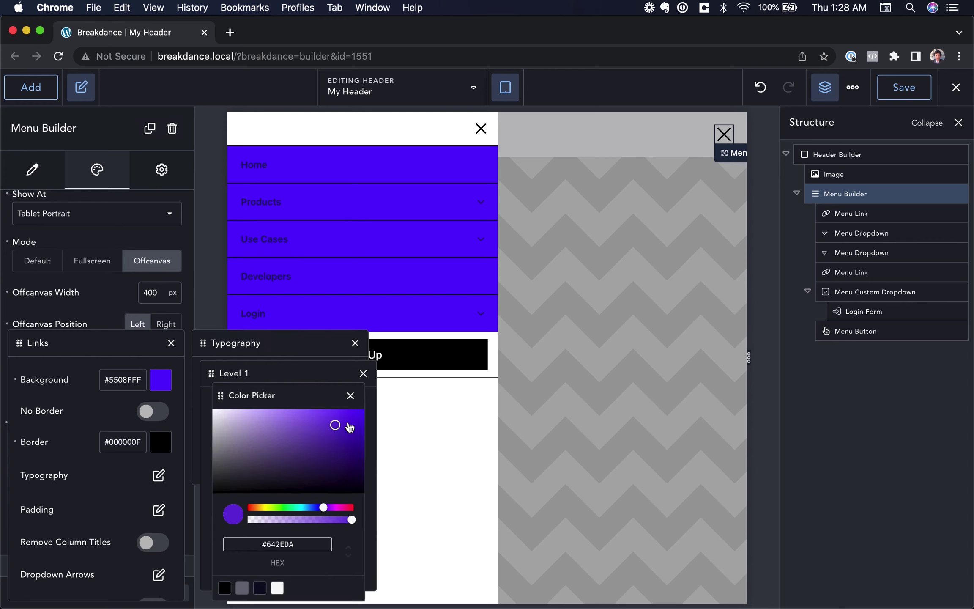
{"action": "left_click", "coordinate": [278, 588]}
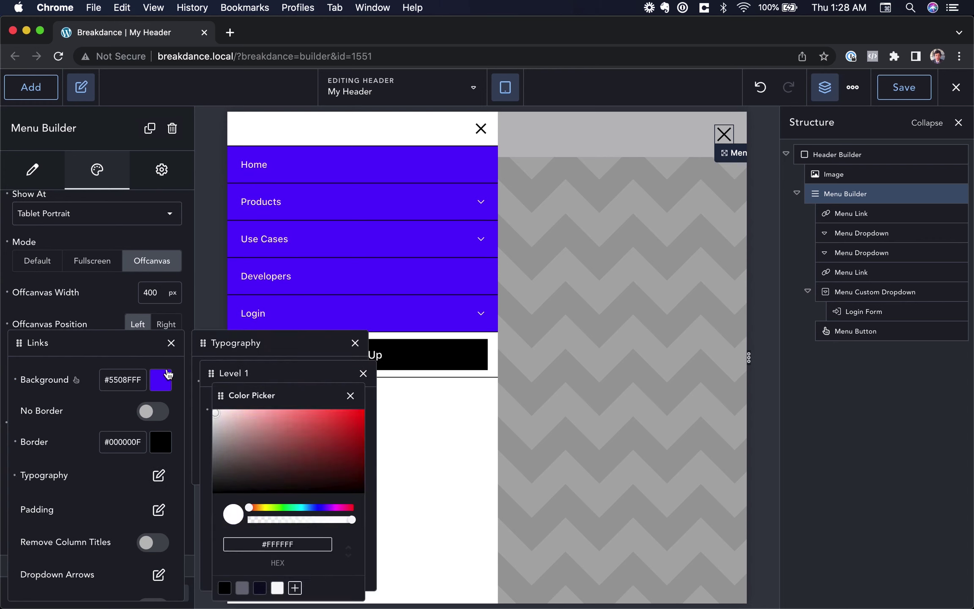
{"action": "left_click", "coordinate": [350, 395]}
{"action": "left_click", "coordinate": [363, 373]}
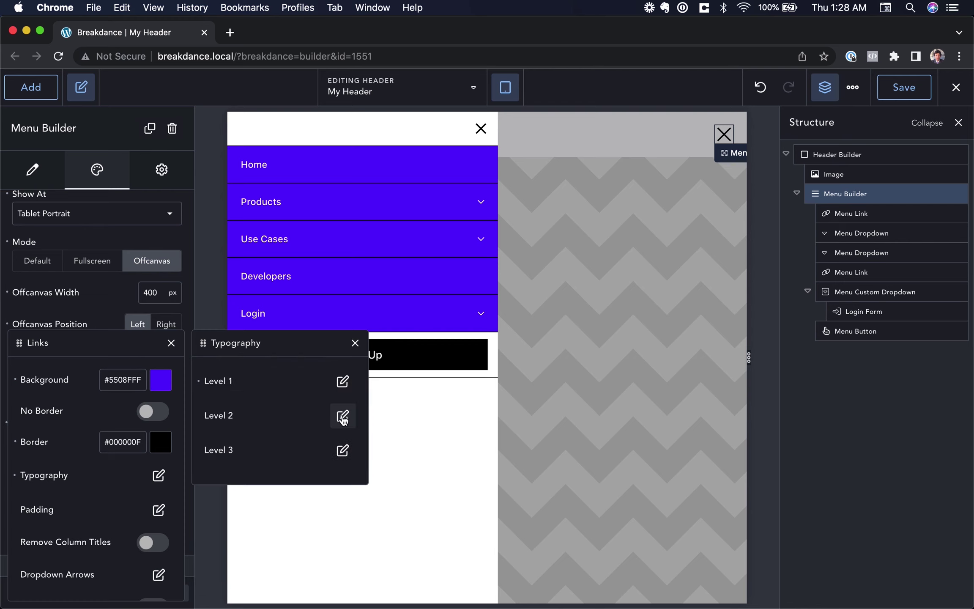
Step: Make the Level 2 and Level 3 link text white #FFFFFF as well
{"action": "left_click", "coordinate": [342, 414]}
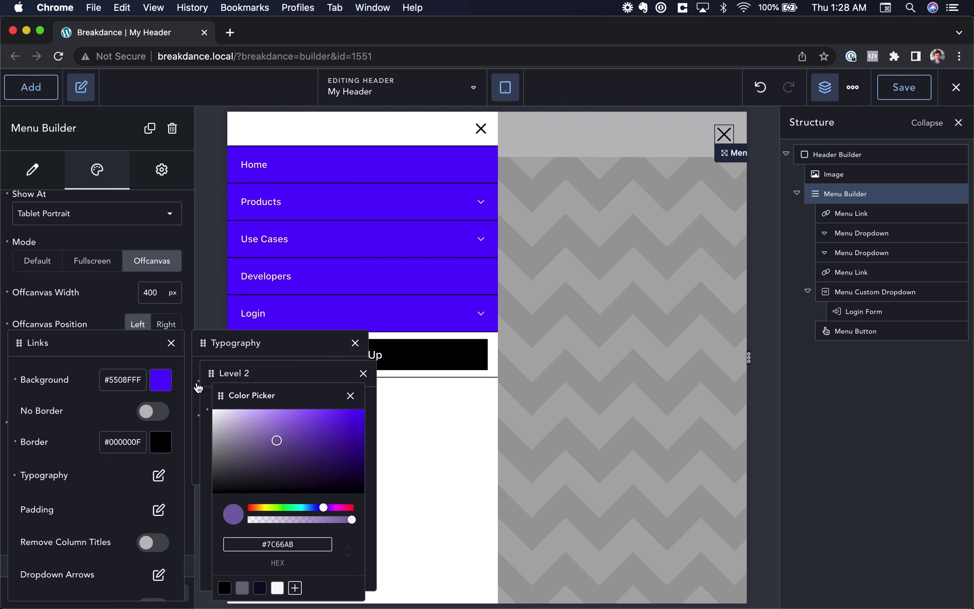
{"action": "left_click", "coordinate": [277, 587]}
{"action": "left_click", "coordinate": [350, 396]}
{"action": "left_click", "coordinate": [363, 373]}
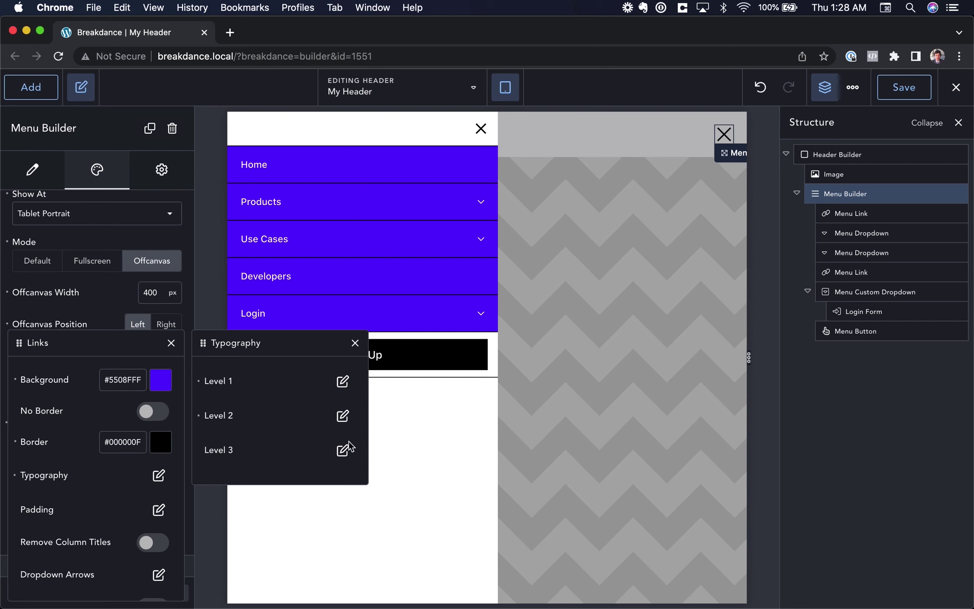
{"action": "left_click", "coordinate": [342, 447]}
{"action": "left_click", "coordinate": [357, 413]}
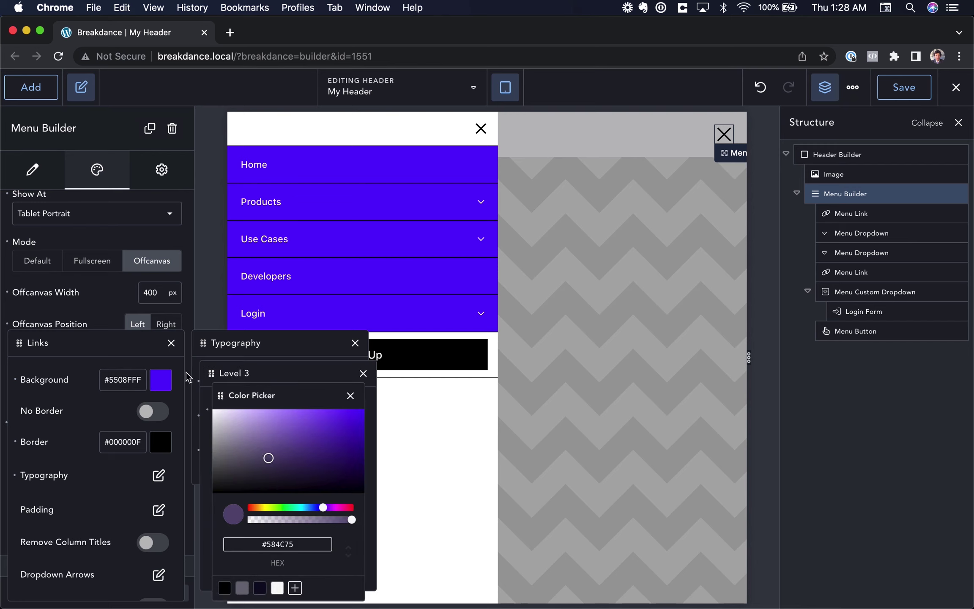
{"action": "left_click", "coordinate": [278, 587]}
{"action": "left_click", "coordinate": [350, 396]}
{"action": "left_click", "coordinate": [355, 342]}
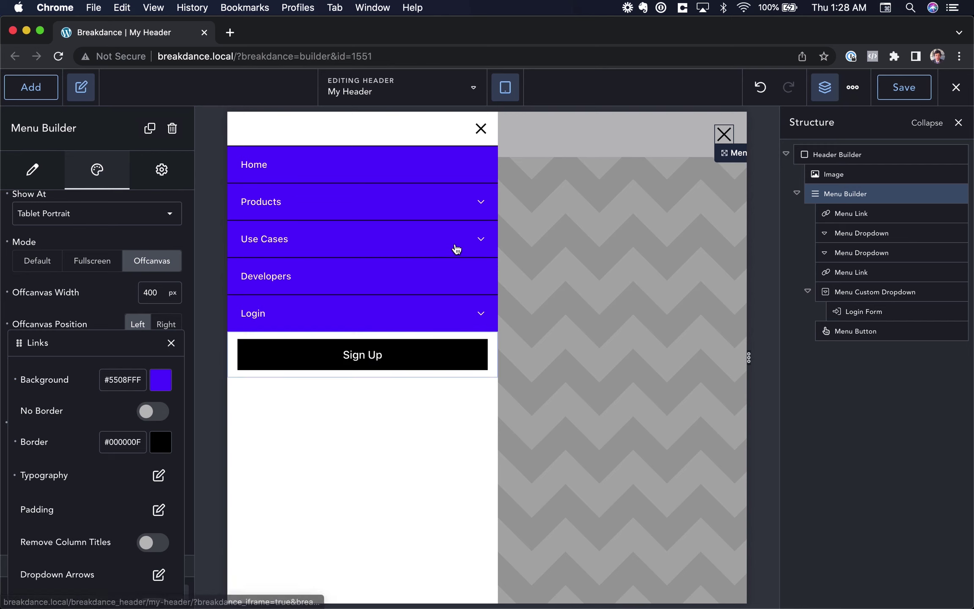
{"action": "left_click", "coordinate": [483, 242]}
Step: Expand Products, collapse Airplanes, and reset the Links styling to its defaults
{"action": "left_click", "coordinate": [482, 212]}
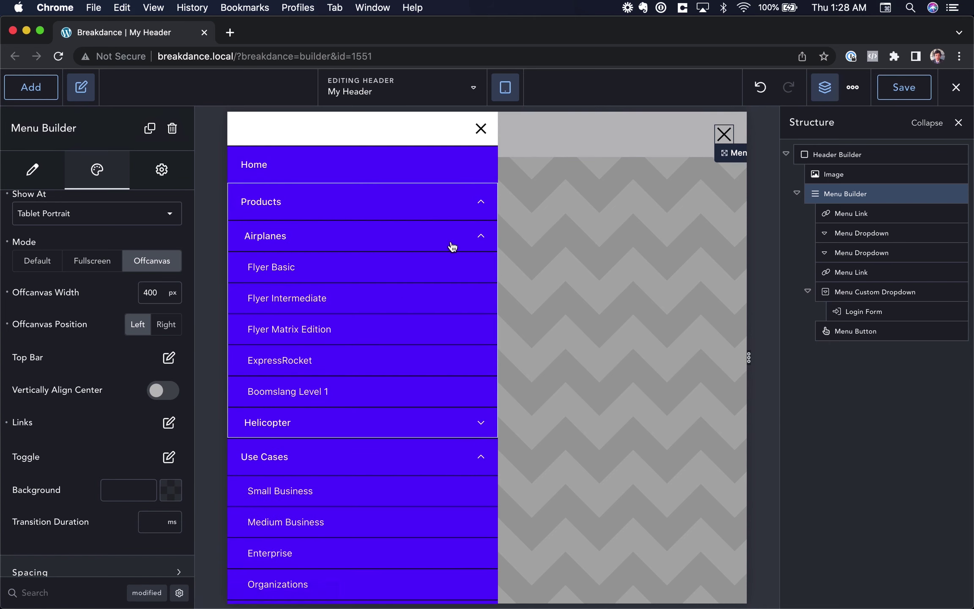
{"action": "left_click", "coordinate": [478, 237]}
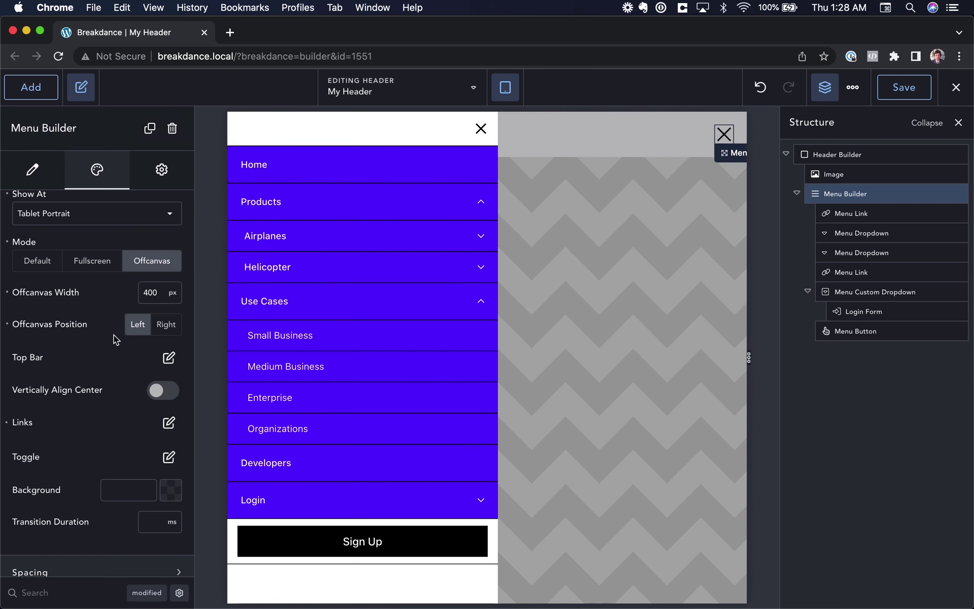
{"action": "left_click", "coordinate": [6, 422]}
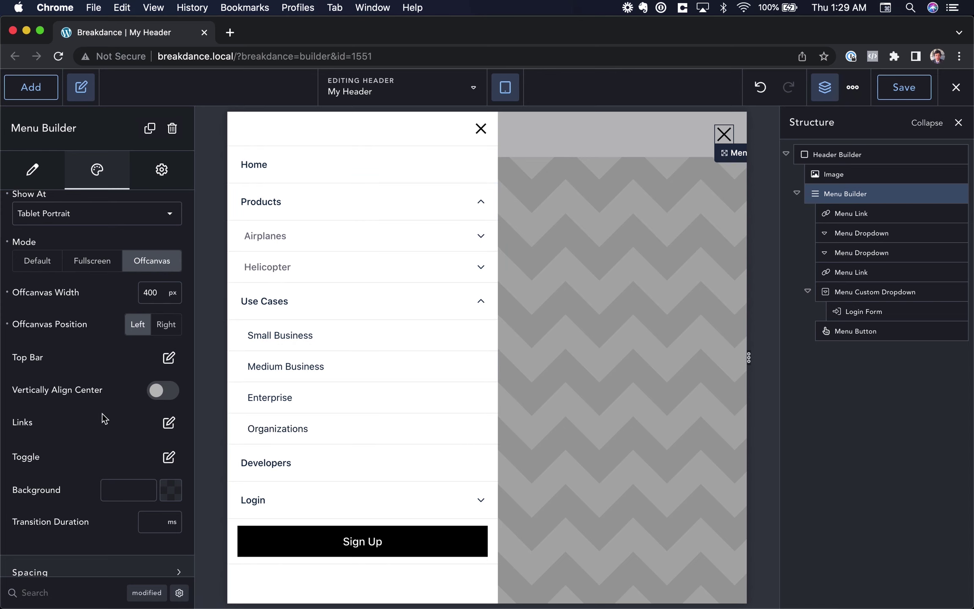
{"action": "left_click", "coordinate": [168, 422]}
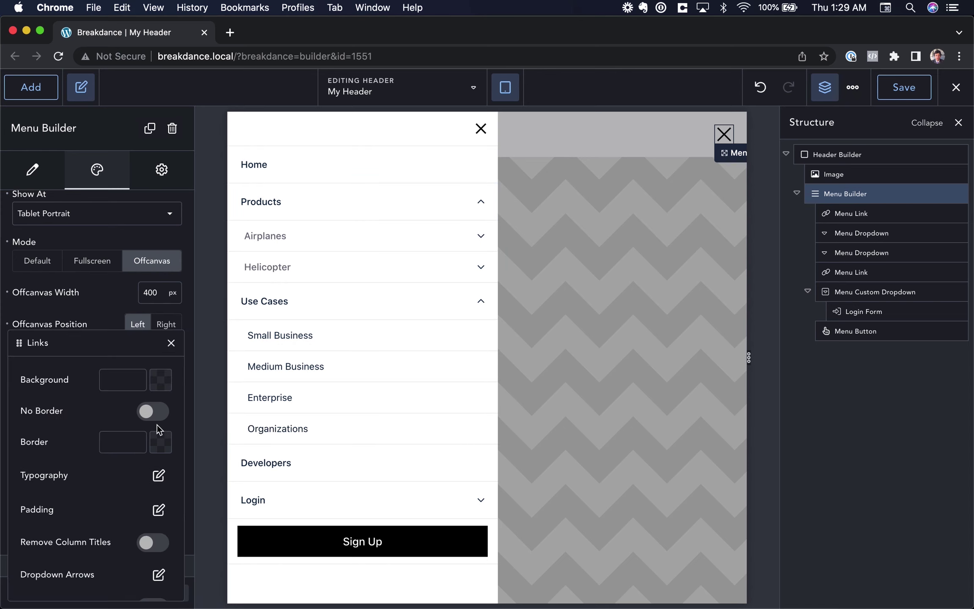
Step: Give Level 1 links 36 px padding on all sides
{"action": "scroll", "coordinate": [118, 475], "scroll_direction": "down", "scroll_amount": 1}
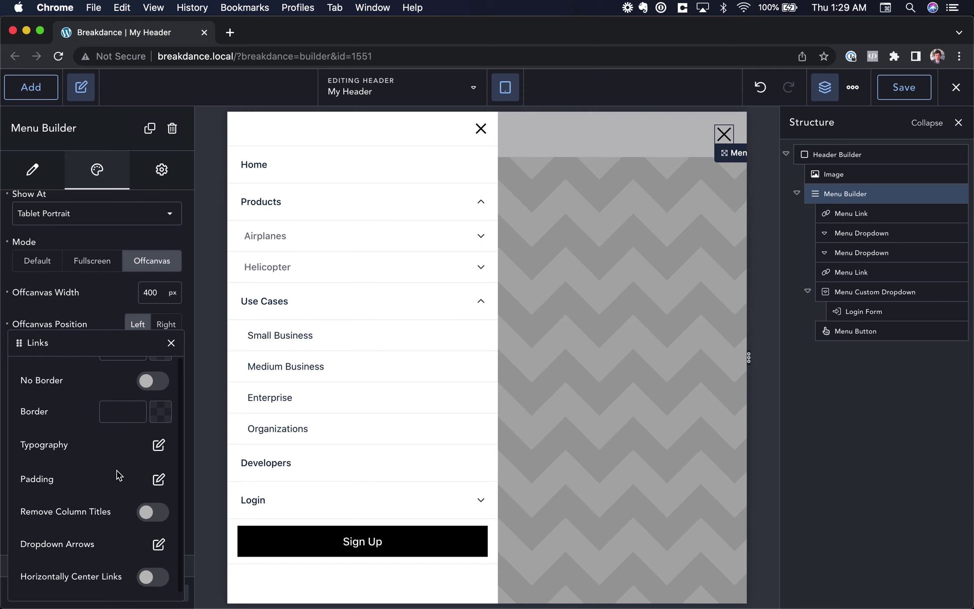
{"action": "left_click", "coordinate": [158, 479]}
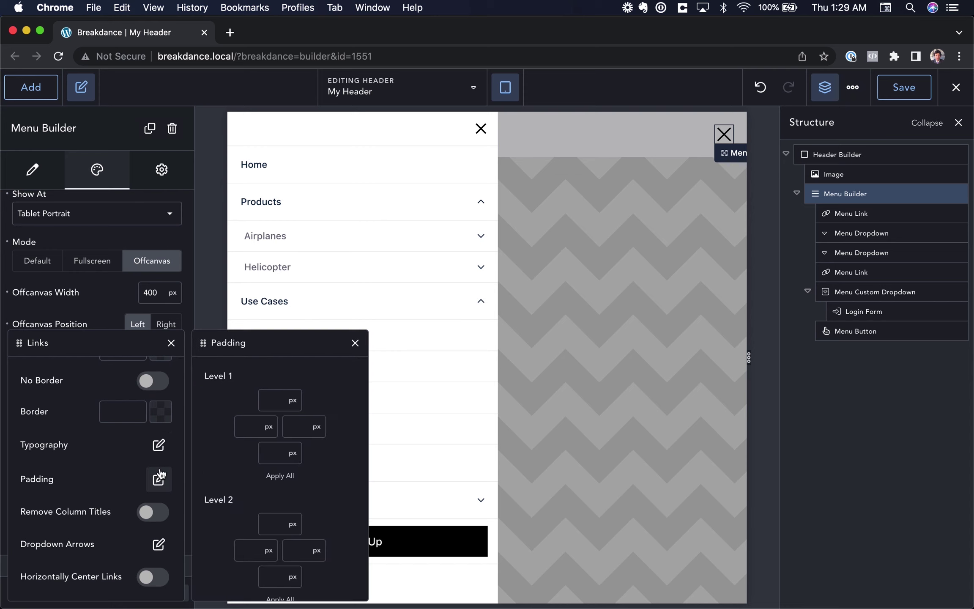
{"action": "left_click", "coordinate": [274, 398]}
{"action": "type", "text": "36"}
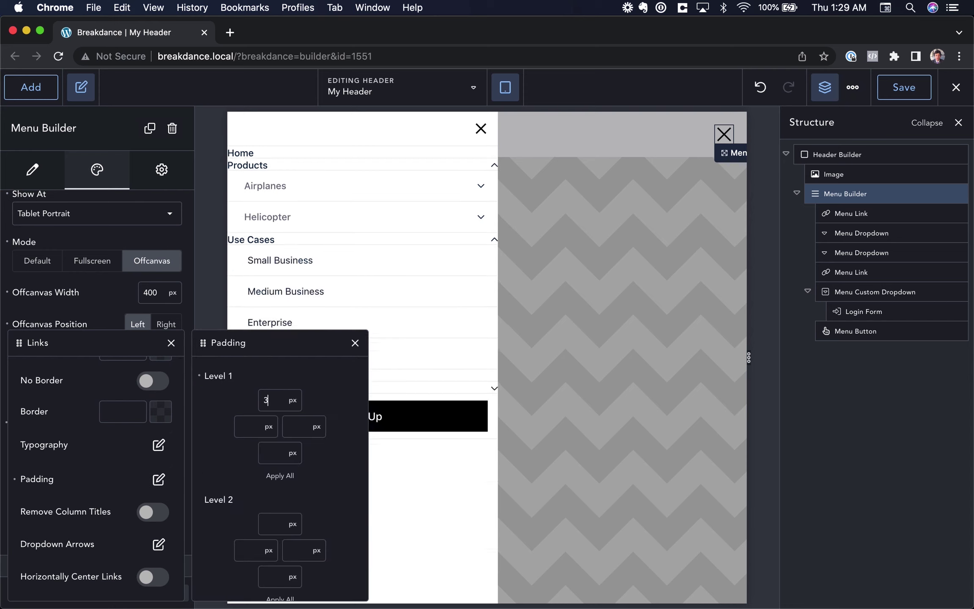
{"action": "left_click", "coordinate": [271, 475]}
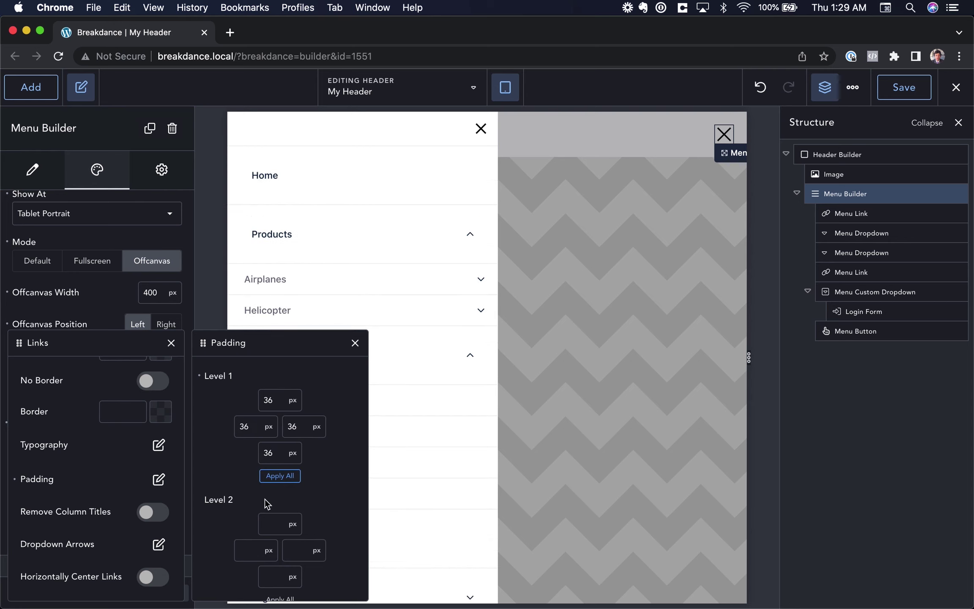
Step: Set Level 2 link padding to 24 px top and 48 px left and right
{"action": "left_click", "coordinate": [270, 521]}
{"action": "type", "text": "14"}
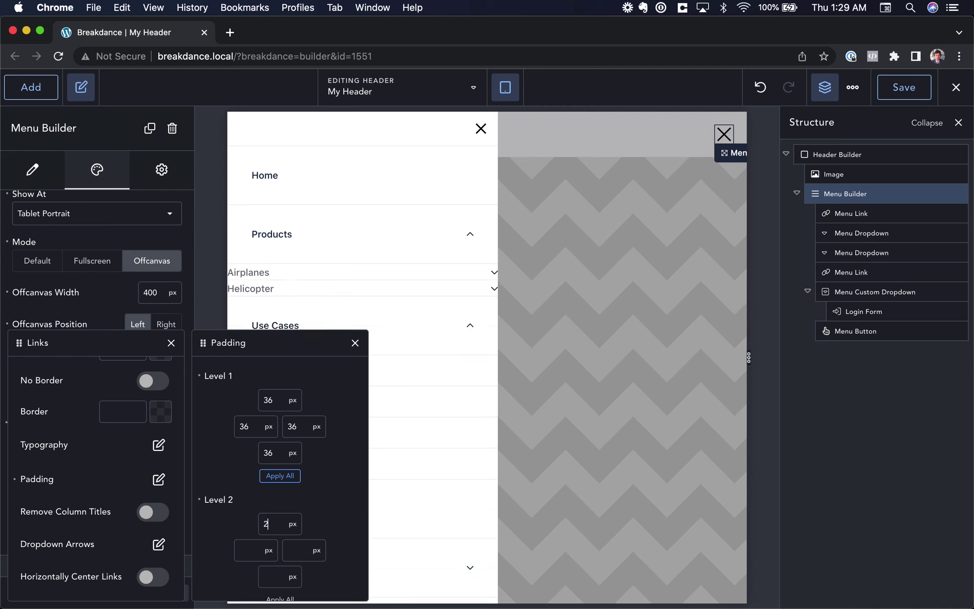
{"action": "left_click", "coordinate": [247, 552]}
{"action": "type", "text": "48"}
{"action": "left_click", "coordinate": [292, 550]}
{"action": "type", "text": "48"}
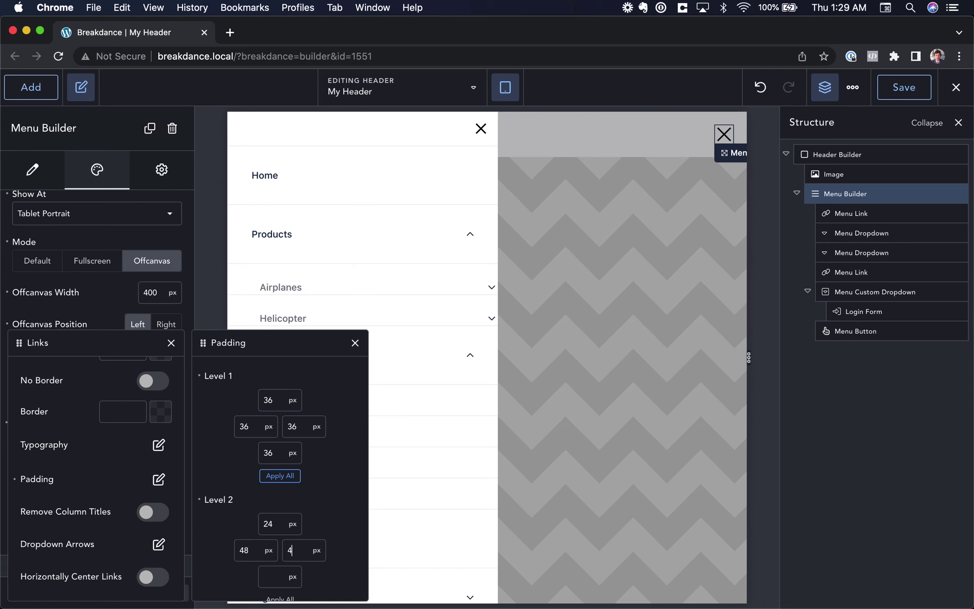
{"action": "type", "text": "48"}
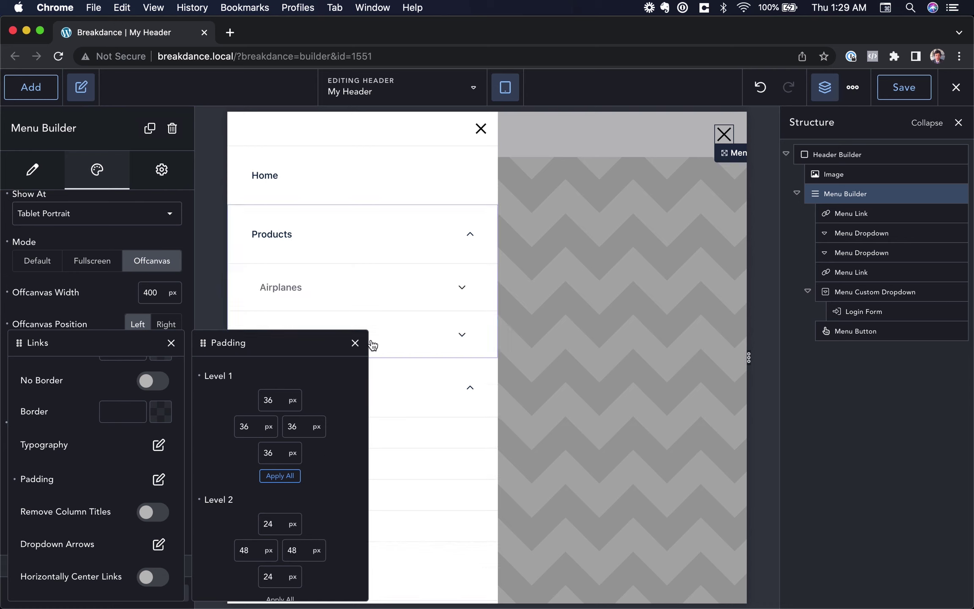
{"action": "left_click", "coordinate": [355, 342]}
Step: Expand Airplanes in the preview and move the link padding panel aside to see it
{"action": "left_click", "coordinate": [307, 292]}
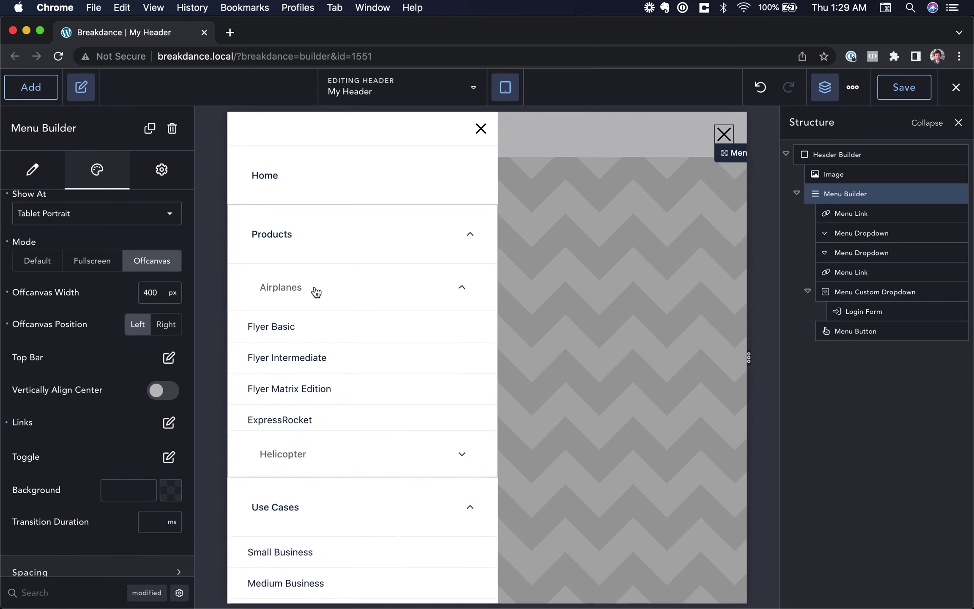
{"action": "left_click", "coordinate": [168, 456]}
{"action": "left_click", "coordinate": [170, 342]}
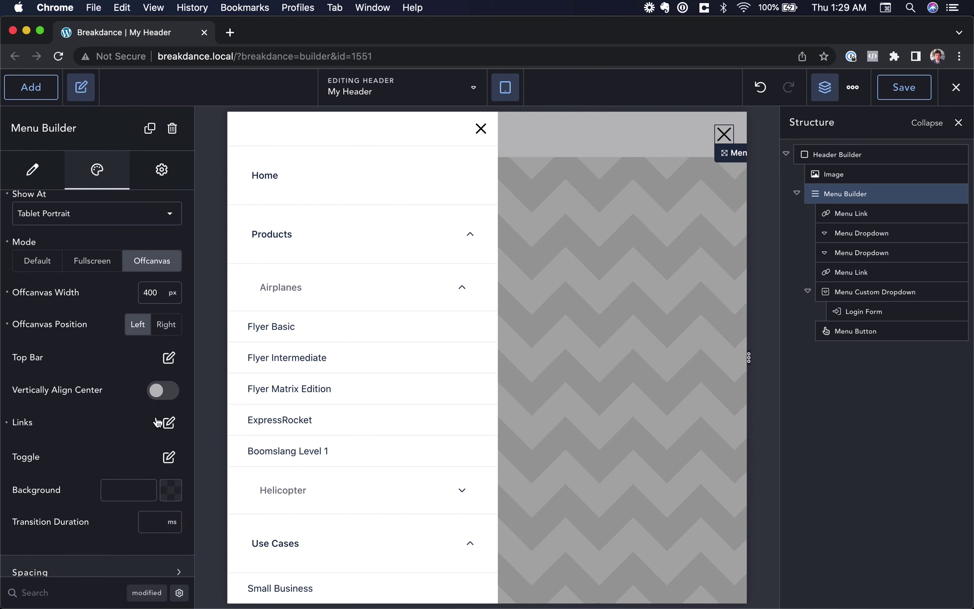
{"action": "left_click", "coordinate": [158, 422]}
{"action": "left_click", "coordinate": [158, 478]}
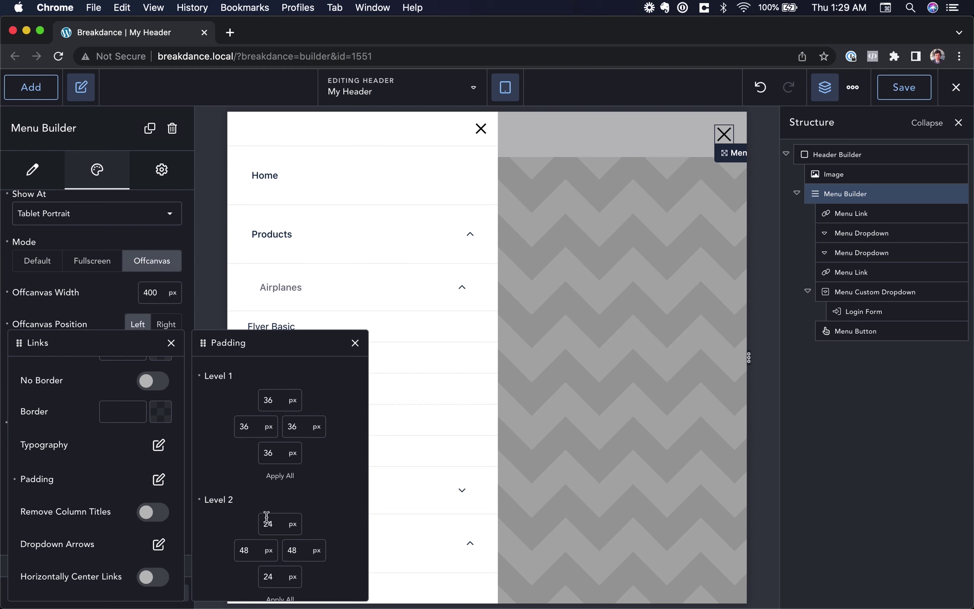
{"action": "scroll", "coordinate": [267, 452], "scroll_direction": "down", "scroll_amount": 2}
{"action": "left_click_drag", "start_coordinate": [283, 348], "coordinate": [630, 218]}
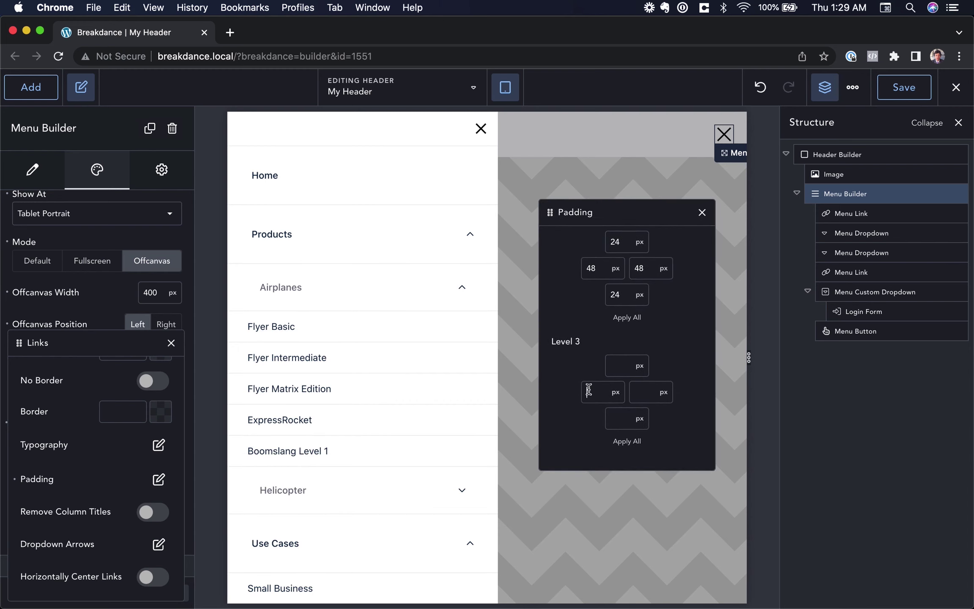
Step: Set Level 3 link padding to 64 px left and 18 px top and bottom
{"action": "left_click", "coordinate": [594, 392]}
{"action": "type", "text": "64"}
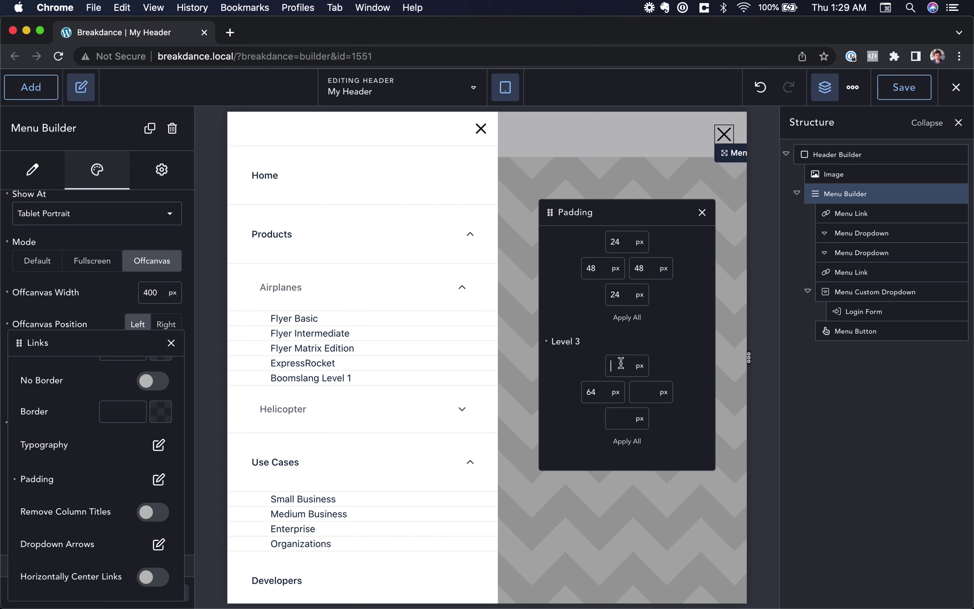
{"action": "left_click", "coordinate": [616, 365]}
{"action": "type", "text": "18"}
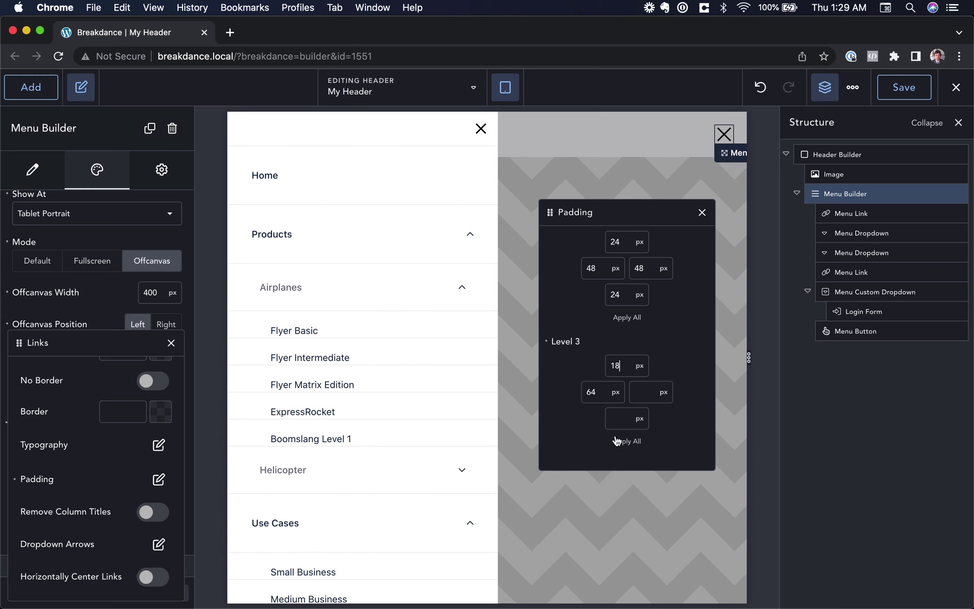
{"action": "type", "text": "18"}
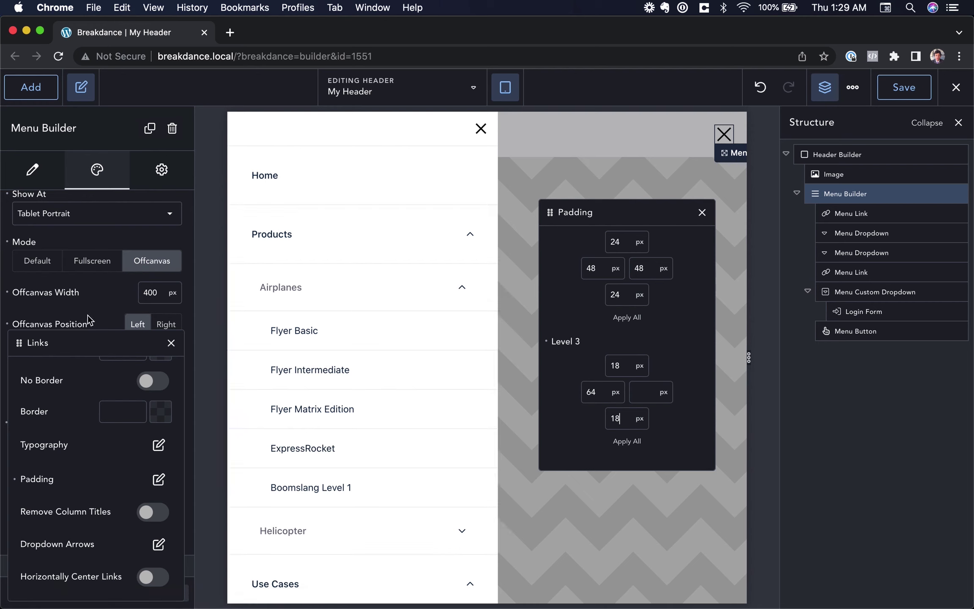
{"action": "scroll", "coordinate": [609, 321], "scroll_direction": "up", "scroll_amount": 3}
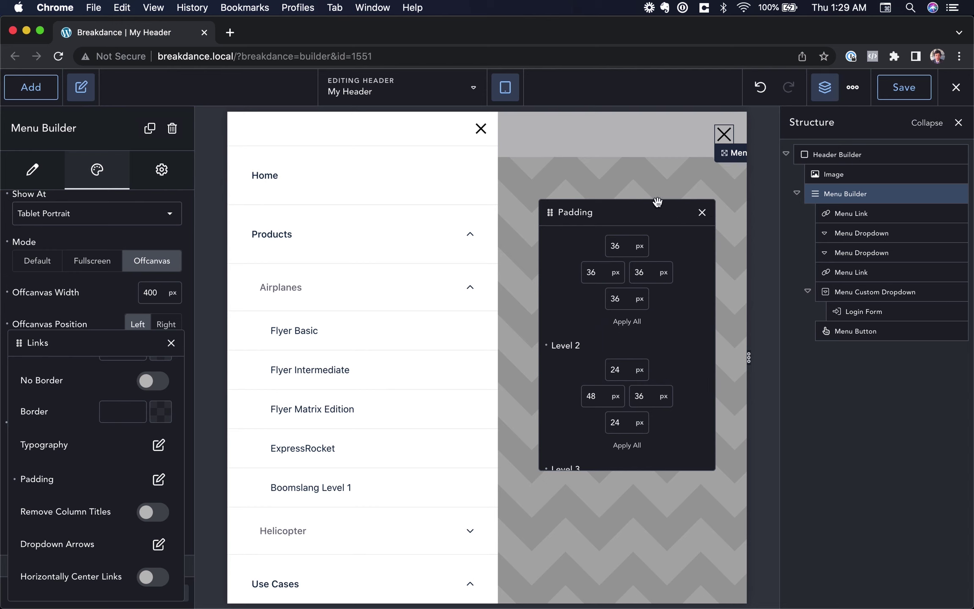
{"action": "left_click", "coordinate": [101, 314]}
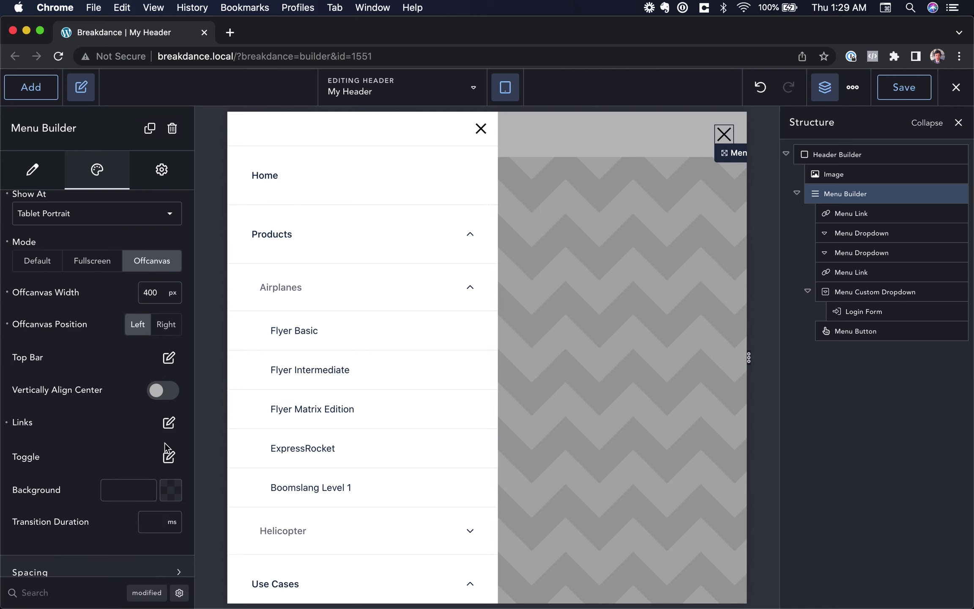
{"action": "left_click", "coordinate": [167, 422]}
Step: Set the Level 1 link font size to 24 px
{"action": "left_click", "coordinate": [159, 444]}
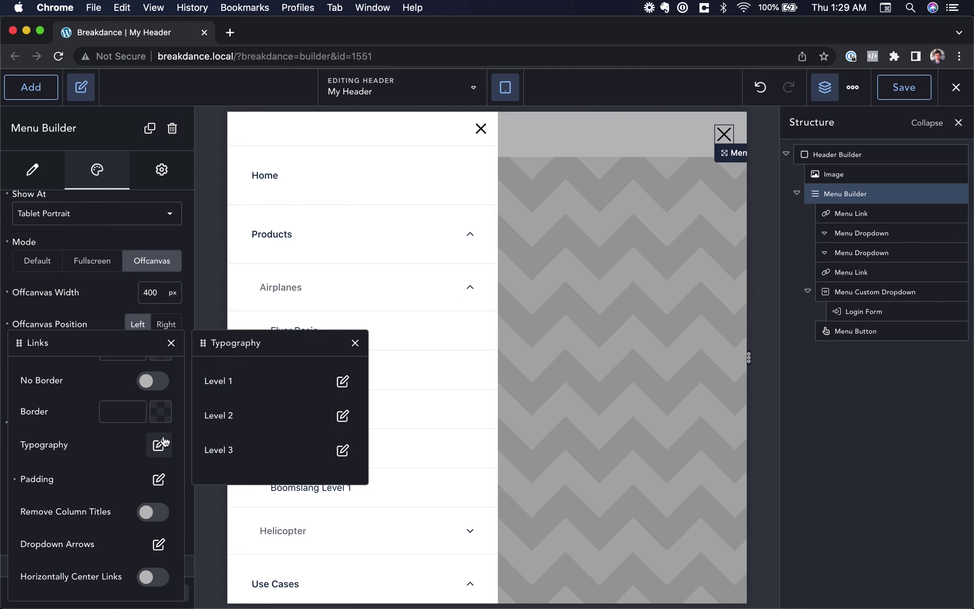
{"action": "left_click", "coordinate": [344, 379]}
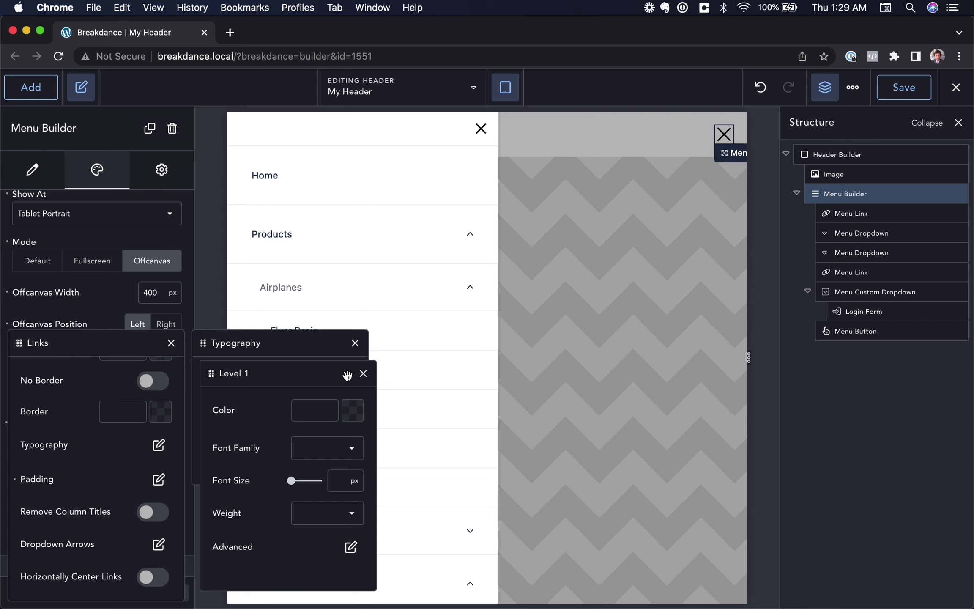
{"action": "left_click", "coordinate": [338, 480]}
{"action": "type", "text": "24"}
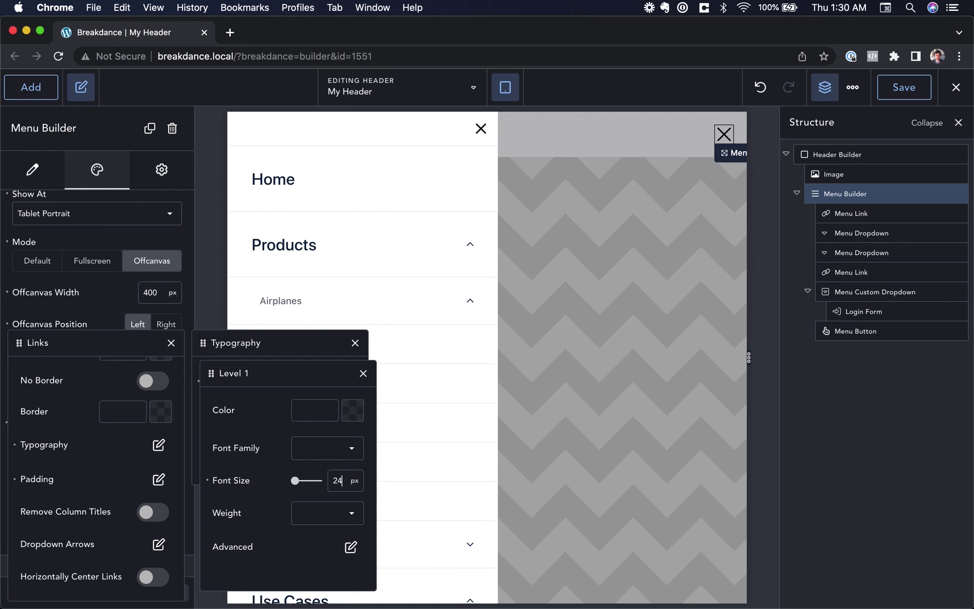
{"action": "left_click", "coordinate": [316, 350]}
Step: Make Level 2 link text 18 px and black, then close the typography popups
{"action": "left_click", "coordinate": [342, 413]}
{"action": "left_click", "coordinate": [333, 475]}
{"action": "type", "text": "18"}
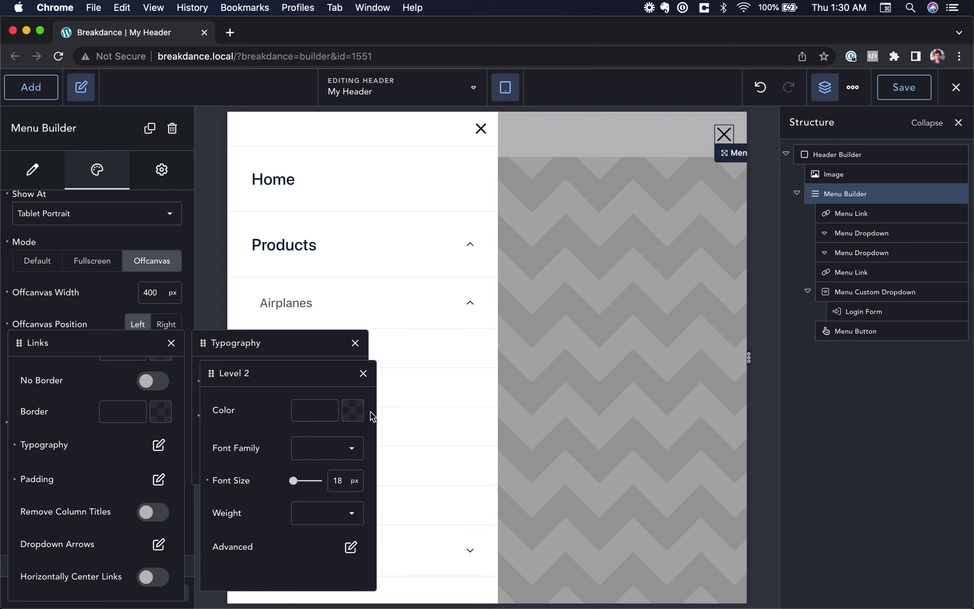
{"action": "left_click", "coordinate": [357, 418]}
{"action": "left_click_drag", "start_coordinate": [261, 471], "coordinate": [216, 493]}
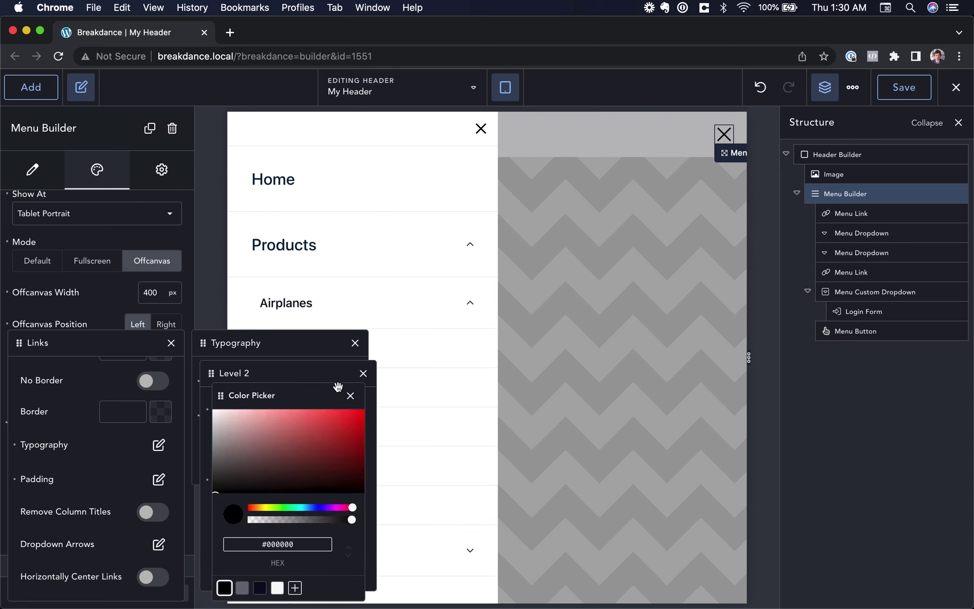
{"action": "left_click", "coordinate": [350, 396]}
{"action": "left_click", "coordinate": [320, 344]}
{"action": "left_click", "coordinate": [343, 451]}
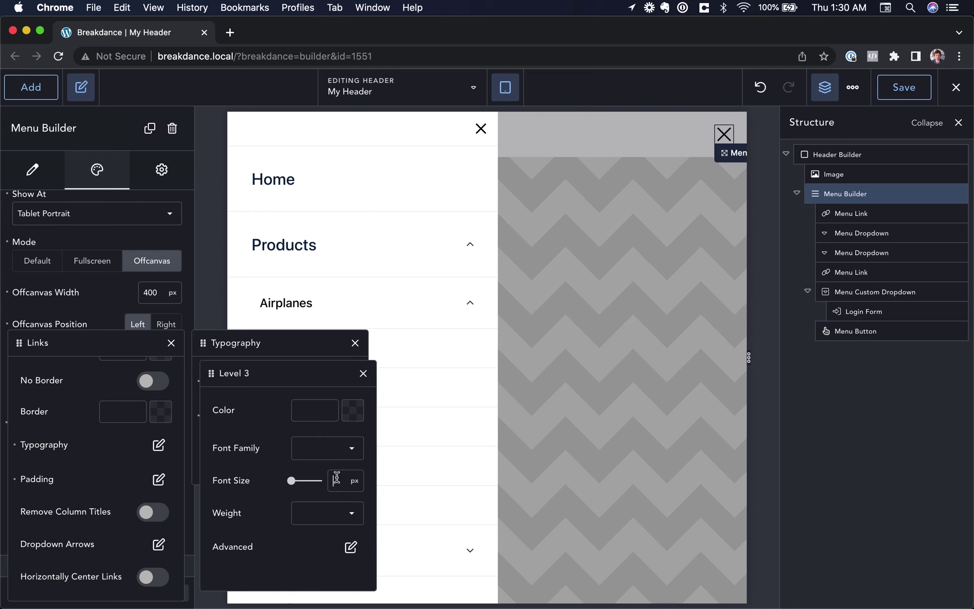
{"action": "left_click", "coordinate": [363, 372]}
{"action": "left_click", "coordinate": [355, 342]}
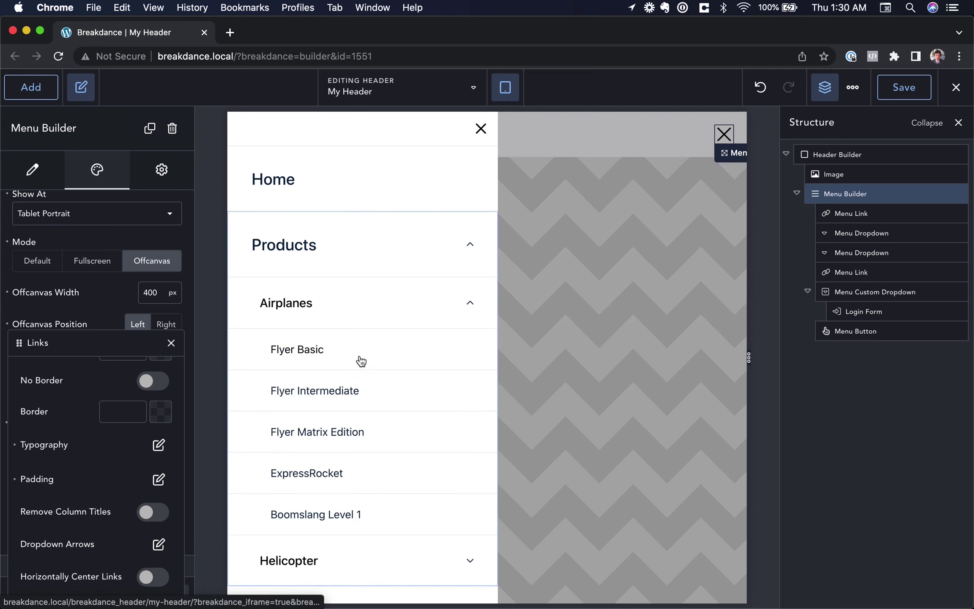
Step: Collapse and re-expand Products, Airplanes and Use Cases in the preview, then close the offcanvas menu
{"action": "scroll", "coordinate": [385, 390], "scroll_direction": "down", "scroll_amount": 3}
{"action": "left_click", "coordinate": [469, 196]}
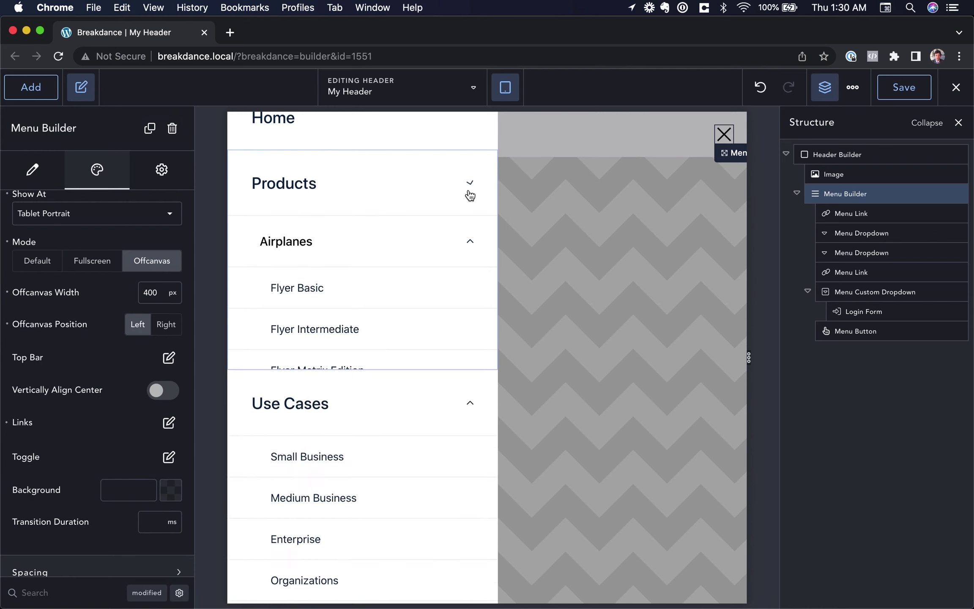
{"action": "left_click", "coordinate": [469, 194]}
{"action": "left_click", "coordinate": [469, 243]}
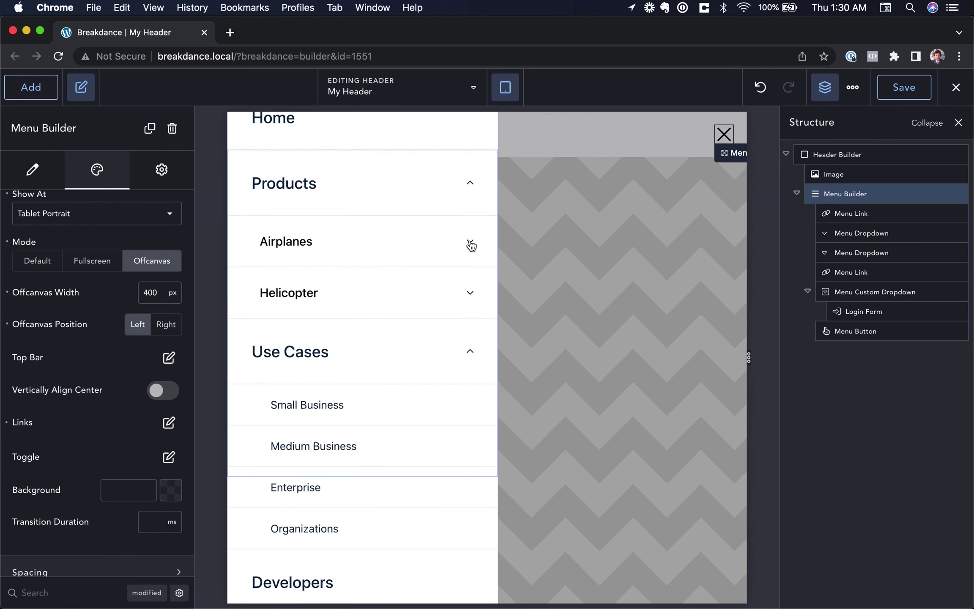
{"action": "left_click", "coordinate": [470, 245]}
{"action": "left_click", "coordinate": [470, 244]}
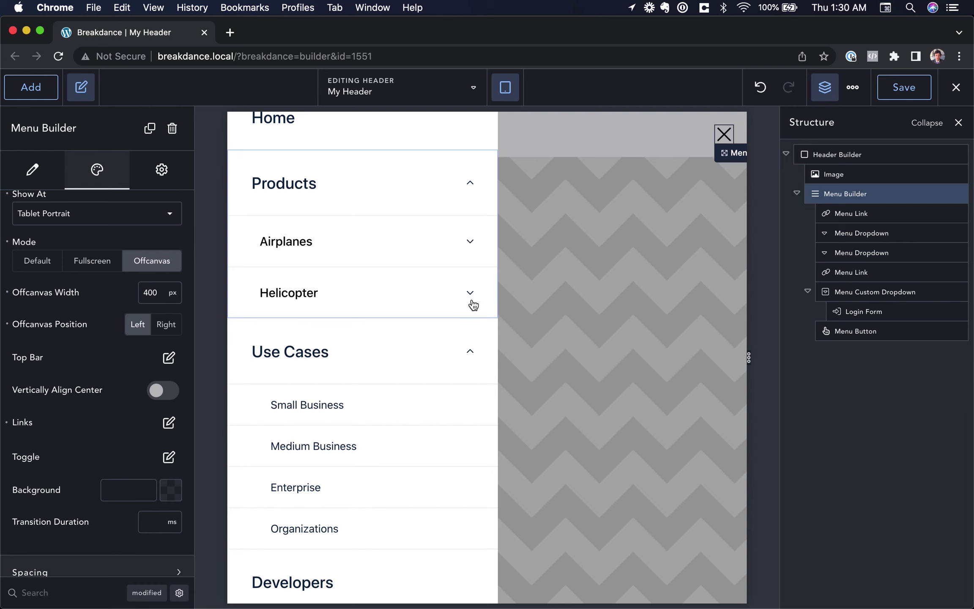
{"action": "left_click", "coordinate": [471, 353]}
{"action": "left_click", "coordinate": [470, 394]}
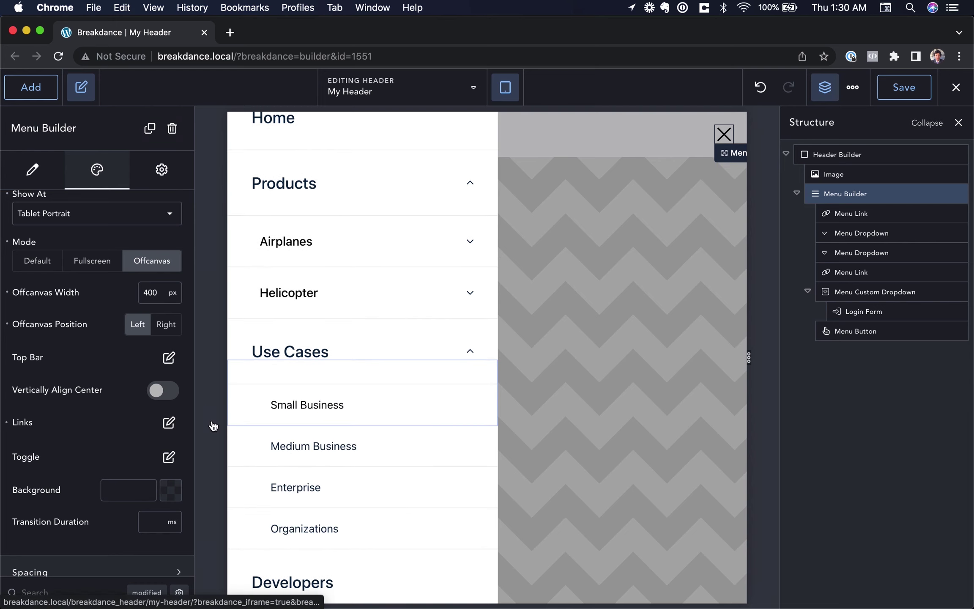
{"action": "scroll", "coordinate": [324, 408], "scroll_direction": "up", "scroll_amount": 2}
{"action": "left_click", "coordinate": [570, 150]}
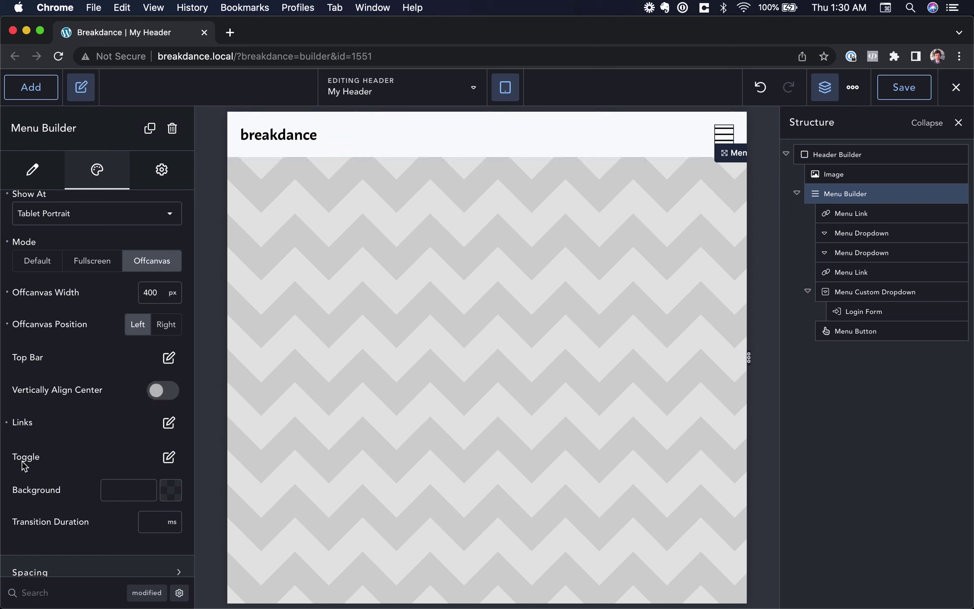
Step: Try a vivid purple toggle icon with a bright magenta open-state icon
{"action": "left_click", "coordinate": [169, 456]}
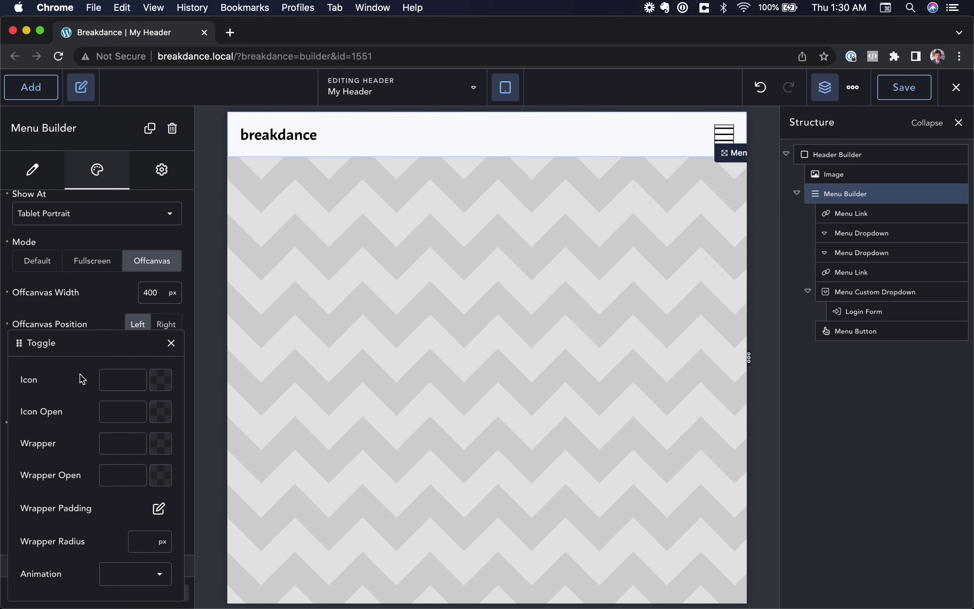
{"action": "left_click", "coordinate": [160, 379]}
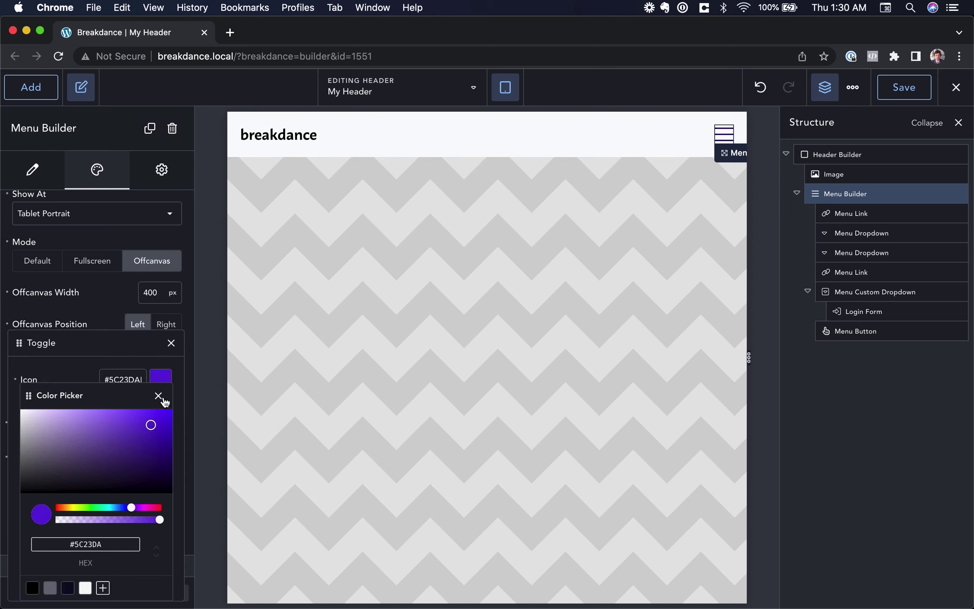
{"action": "left_click_drag", "start_coordinate": [164, 401], "coordinate": [160, 398]}
{"action": "left_click", "coordinate": [158, 395]}
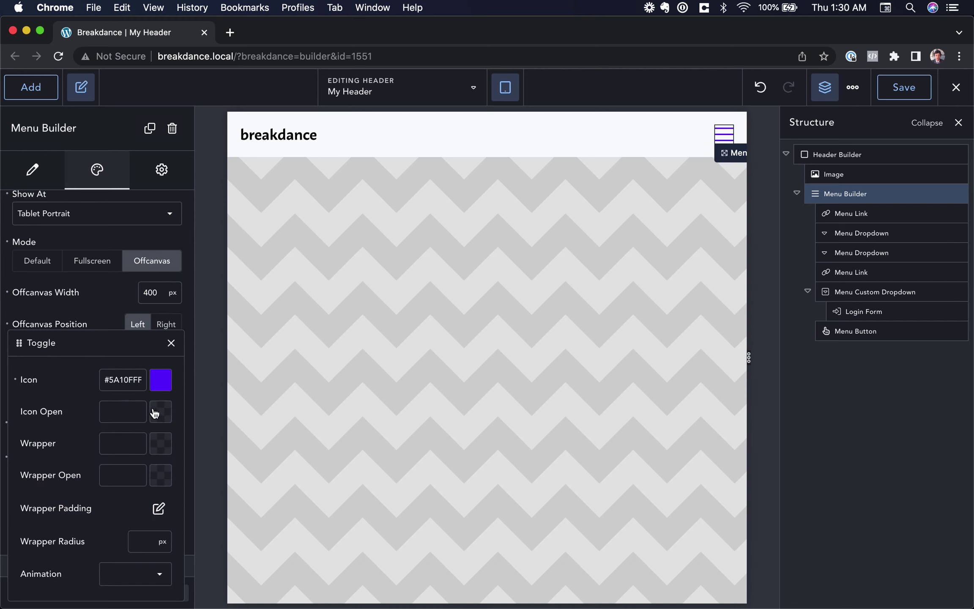
{"action": "left_click", "coordinate": [154, 413]}
{"action": "left_click", "coordinate": [144, 507]}
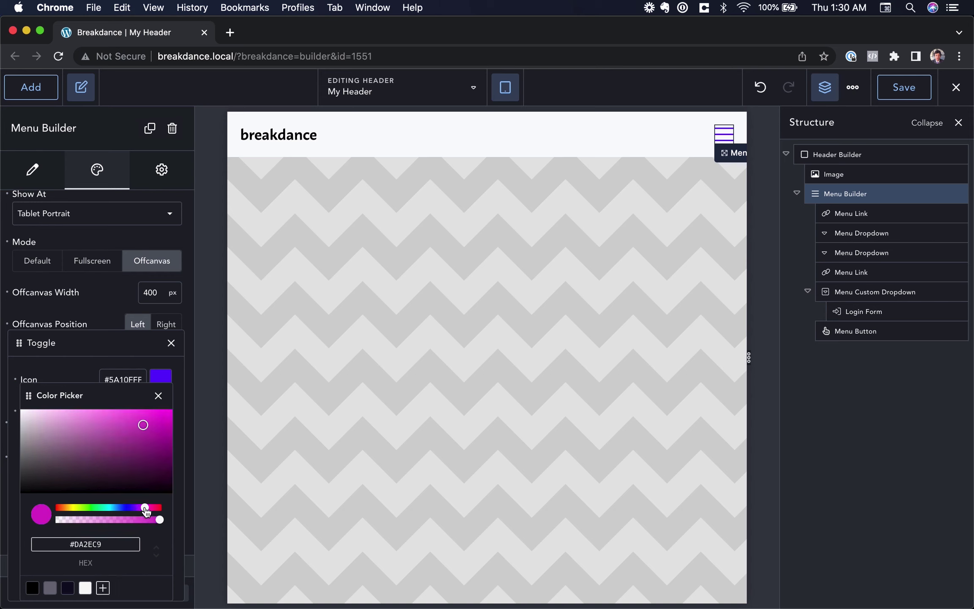
{"action": "left_click_drag", "start_coordinate": [156, 452], "coordinate": [170, 410]}
{"action": "left_click", "coordinate": [158, 395]}
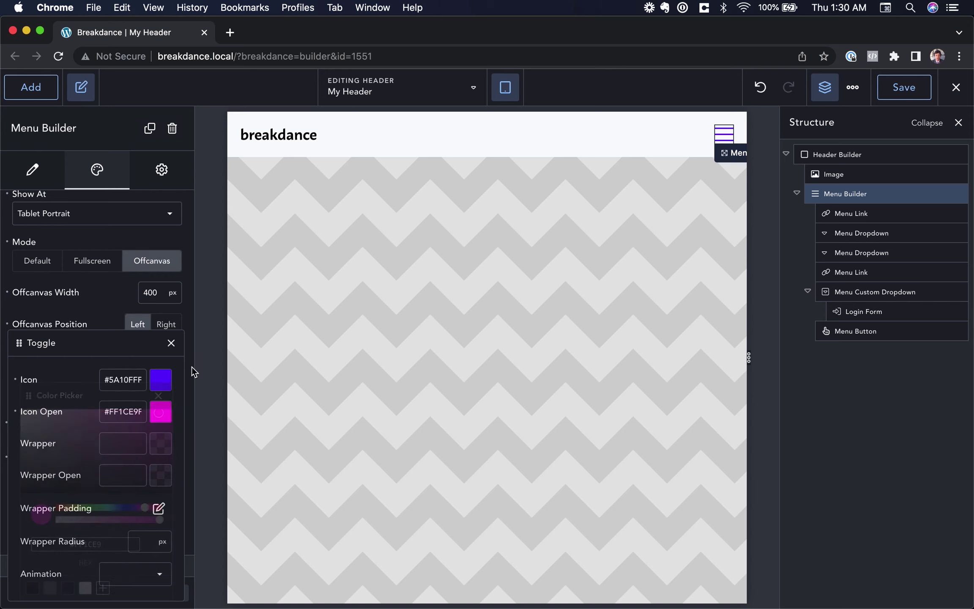
Step: Open and close the offcanvas menu repeatedly to preview the toggle colours
{"action": "left_click", "coordinate": [725, 140]}
{"action": "left_click", "coordinate": [725, 139]}
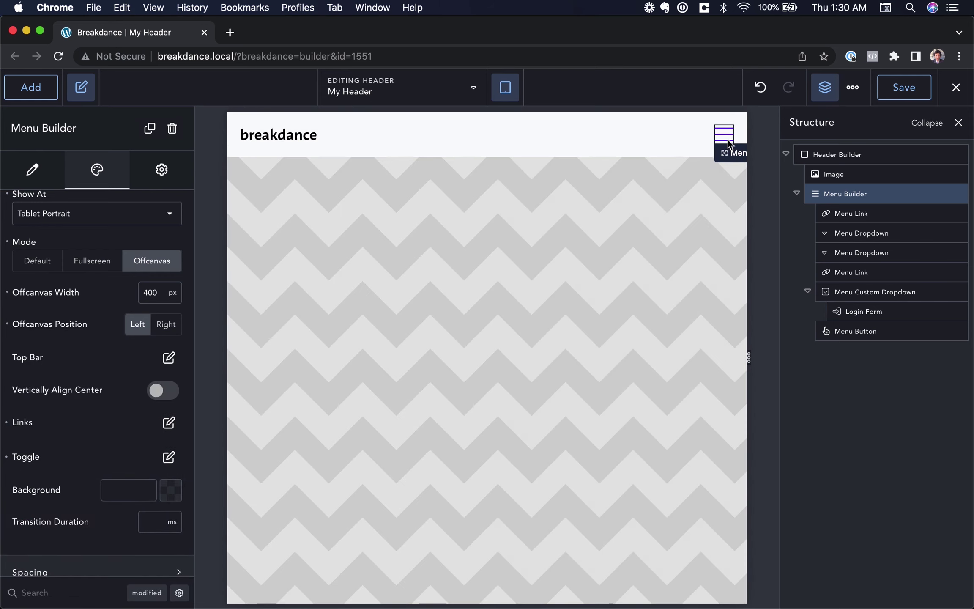
{"action": "left_click", "coordinate": [726, 141]}
{"action": "left_click", "coordinate": [725, 140]}
{"action": "left_click", "coordinate": [725, 139]}
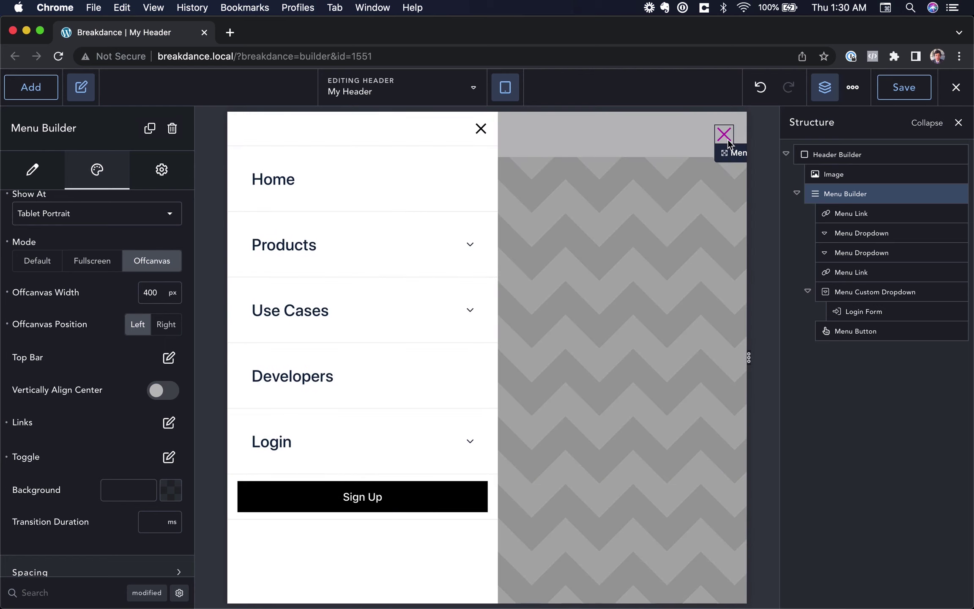
{"action": "left_click", "coordinate": [726, 139]}
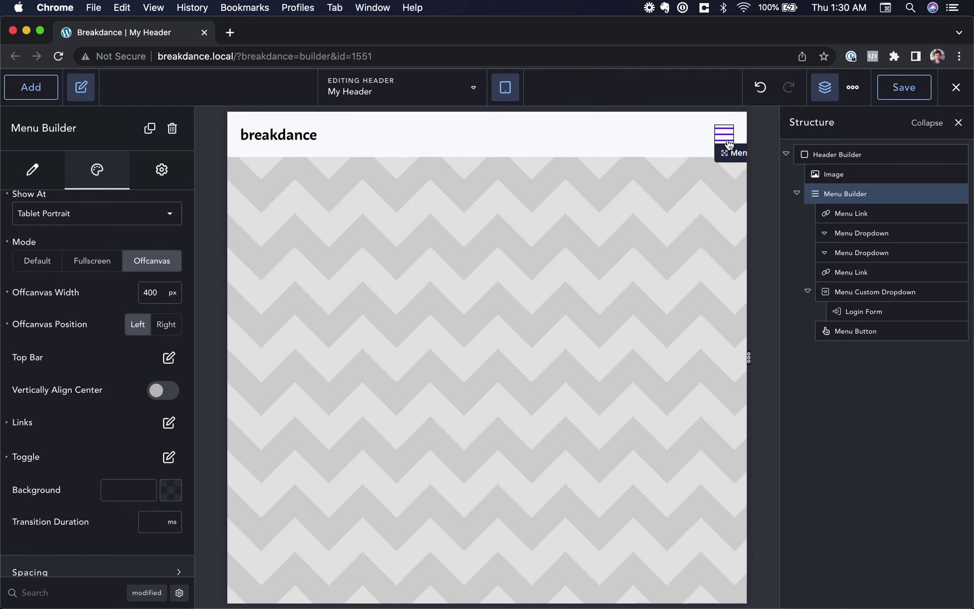
Step: Darken the toggle wrapper, make the icon white #FFFFFF, and clear Icon Open
{"action": "left_click", "coordinate": [171, 454]}
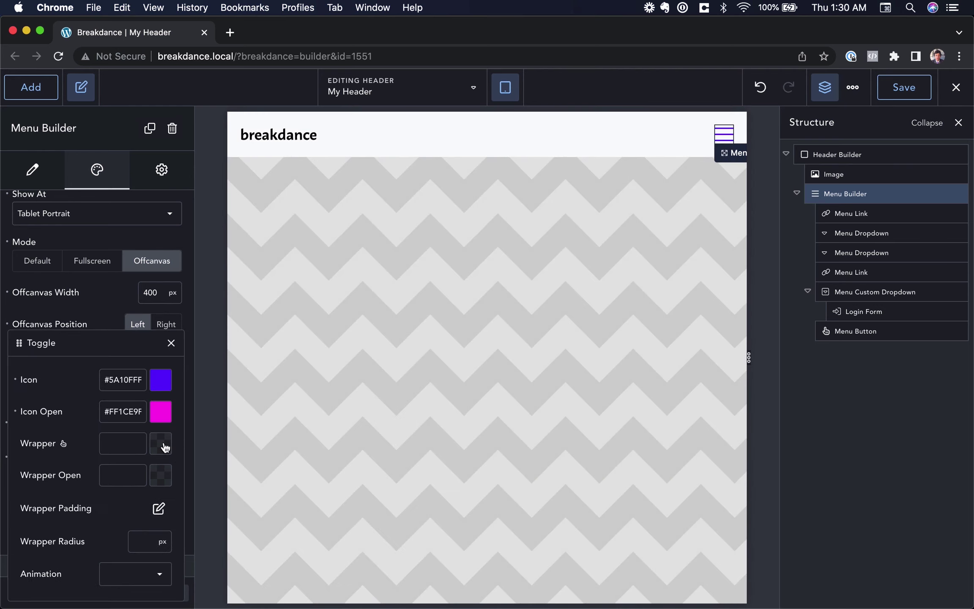
{"action": "left_click", "coordinate": [162, 450]}
{"action": "mouse_move", "coordinate": [162, 450]}
{"action": "left_mouse_down"}
{"action": "mouse_move", "coordinate": [152, 452]}
{"action": "mouse_move", "coordinate": [160, 484]}
{"action": "left_mouse_up"}
{"action": "left_click", "coordinate": [158, 395]}
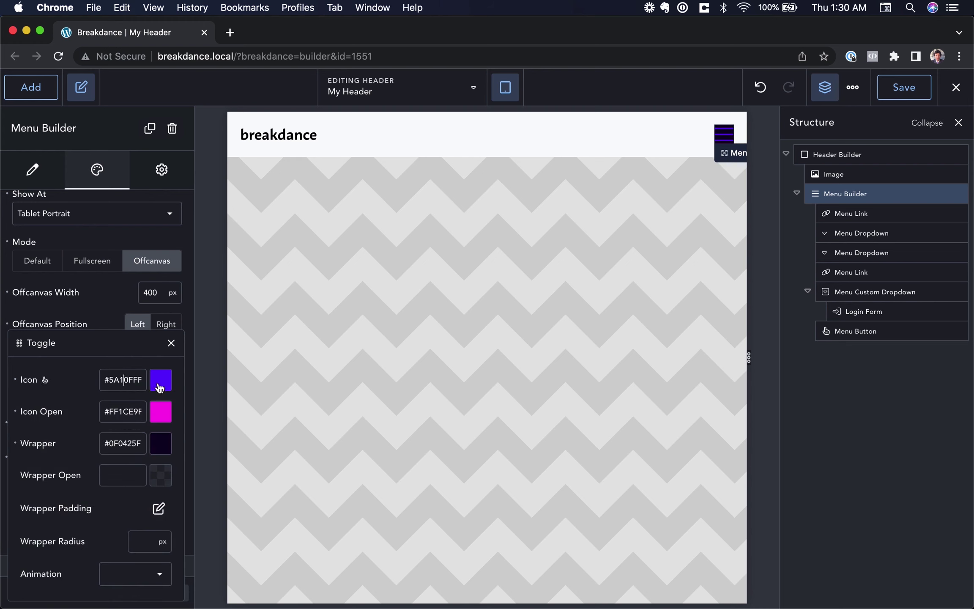
{"action": "left_click", "coordinate": [160, 379]}
{"action": "left_click", "coordinate": [80, 586]}
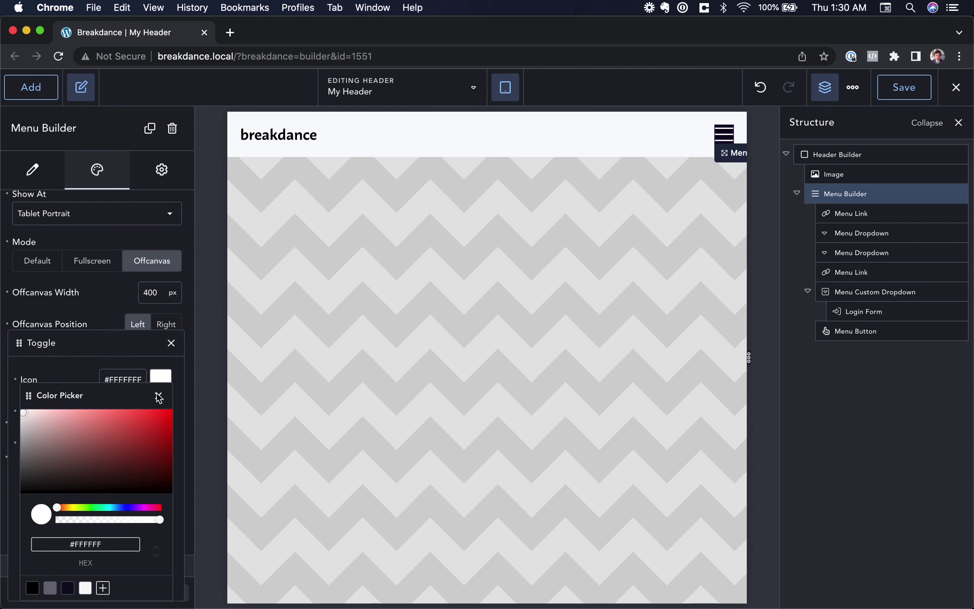
{"action": "left_click", "coordinate": [157, 397]}
{"action": "left_click", "coordinate": [16, 411]}
Step: Set the wrapper to black #000000 and Wrapper Open to grey #5D5D5D
{"action": "left_click", "coordinate": [162, 447]}
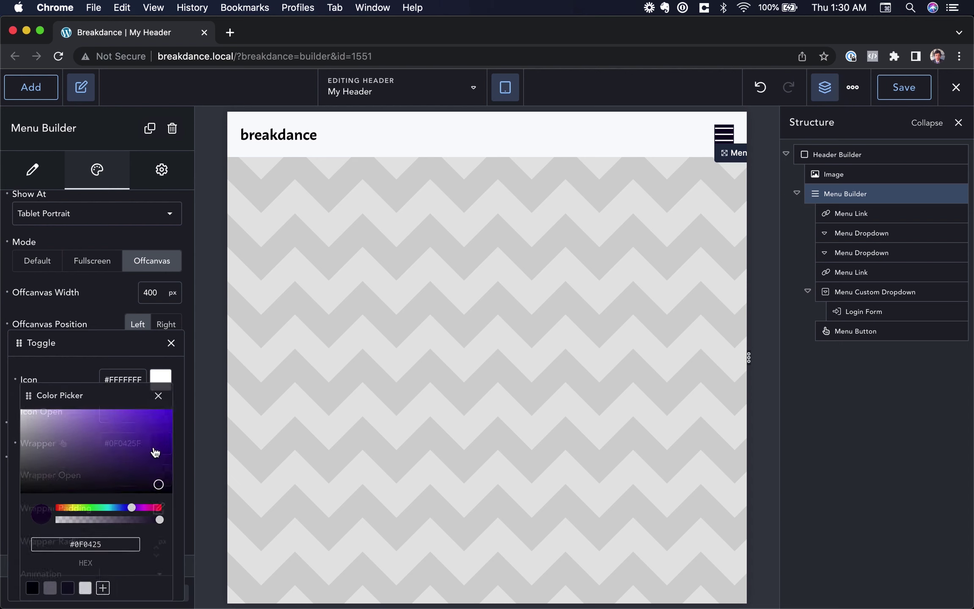
{"action": "left_click_drag", "start_coordinate": [156, 482], "coordinate": [169, 505]}
{"action": "left_click", "coordinate": [158, 396]}
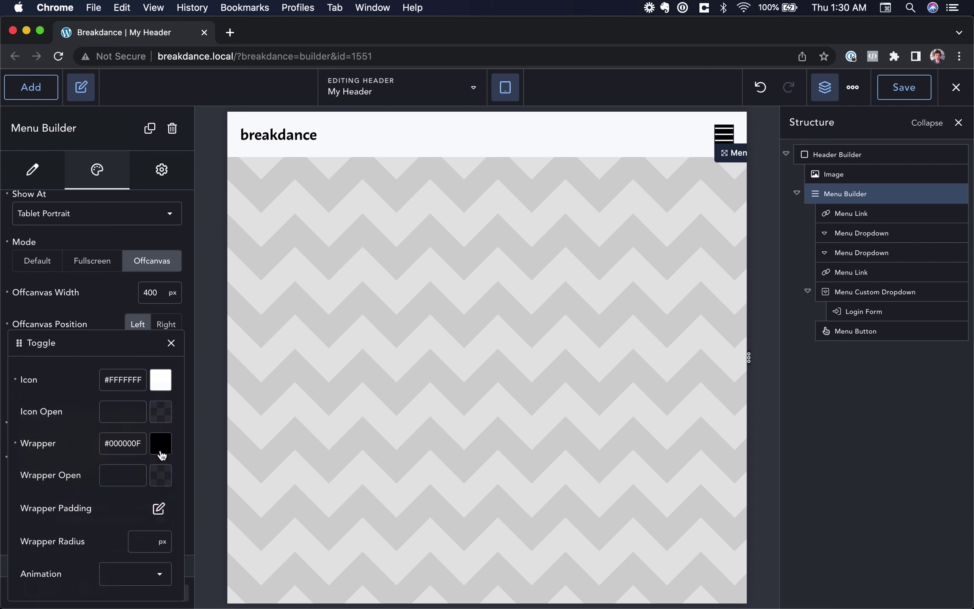
{"action": "left_click", "coordinate": [160, 485]}
{"action": "left_click_drag", "start_coordinate": [74, 463], "coordinate": [11, 467]}
{"action": "left_click", "coordinate": [158, 395]}
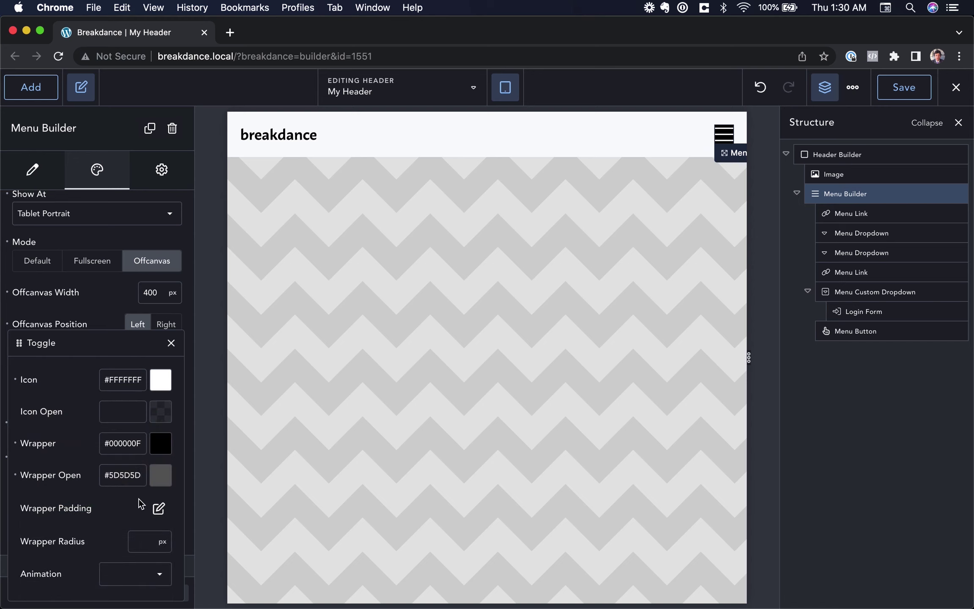
{"action": "left_click", "coordinate": [158, 509]}
Step: Give the toggle wrapper 20 px padding on all sides
{"action": "left_click", "coordinate": [272, 397]}
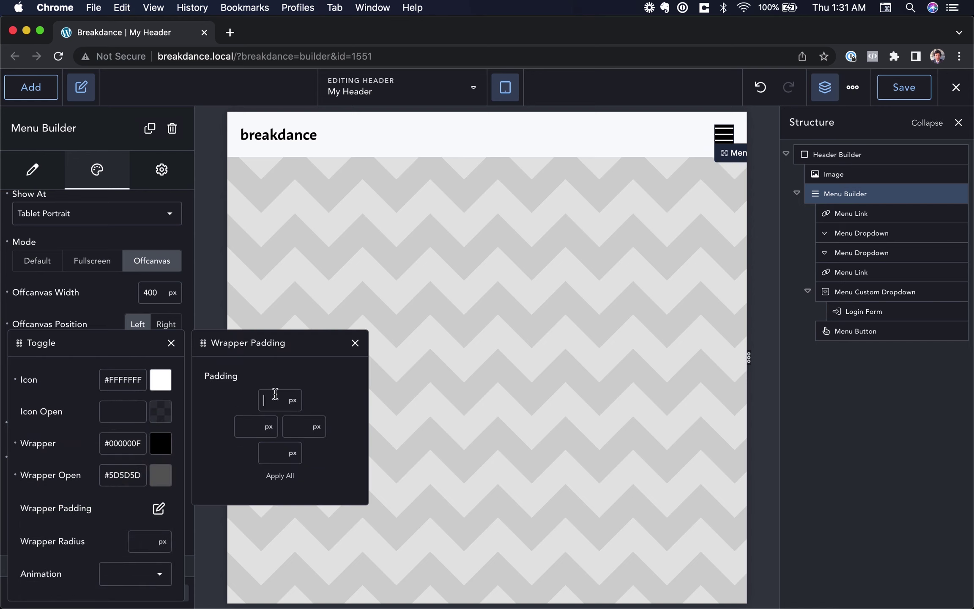
{"action": "type", "text": "20"}
{"action": "left_click", "coordinate": [277, 476]}
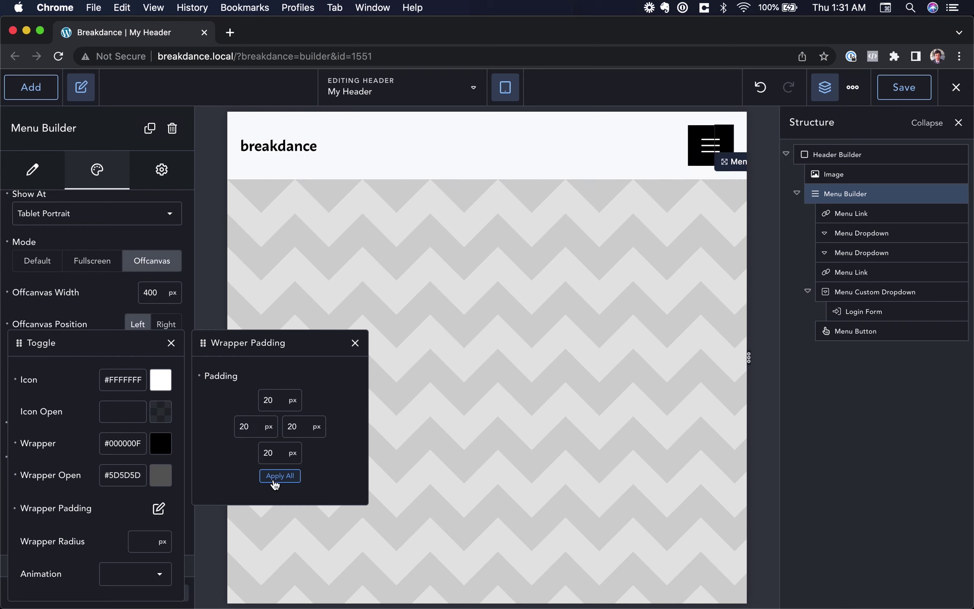
{"action": "left_click", "coordinate": [78, 429]}
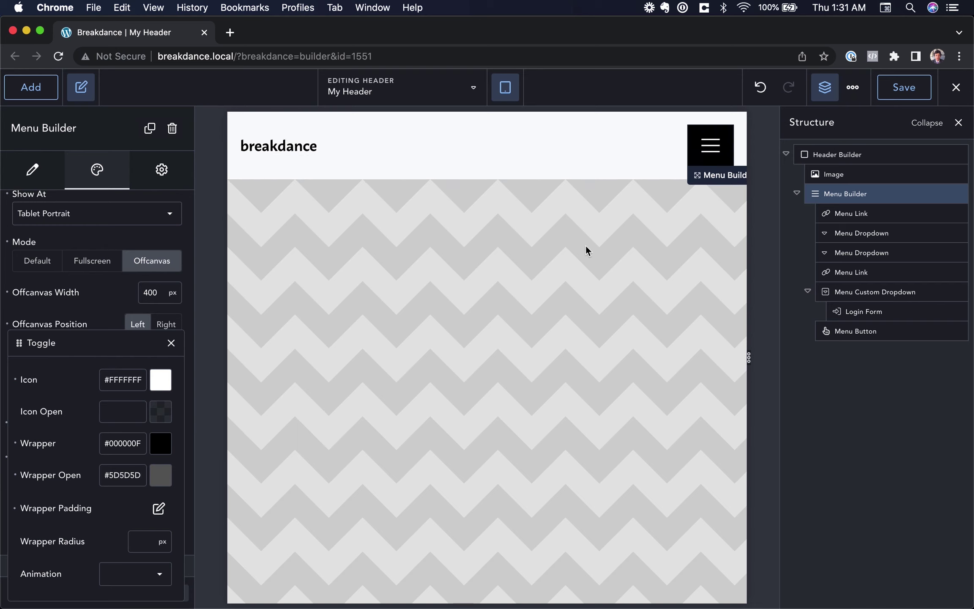
Step: Test the padded toggle in the preview, then return to the toggle styling options
{"action": "left_click", "coordinate": [712, 149]}
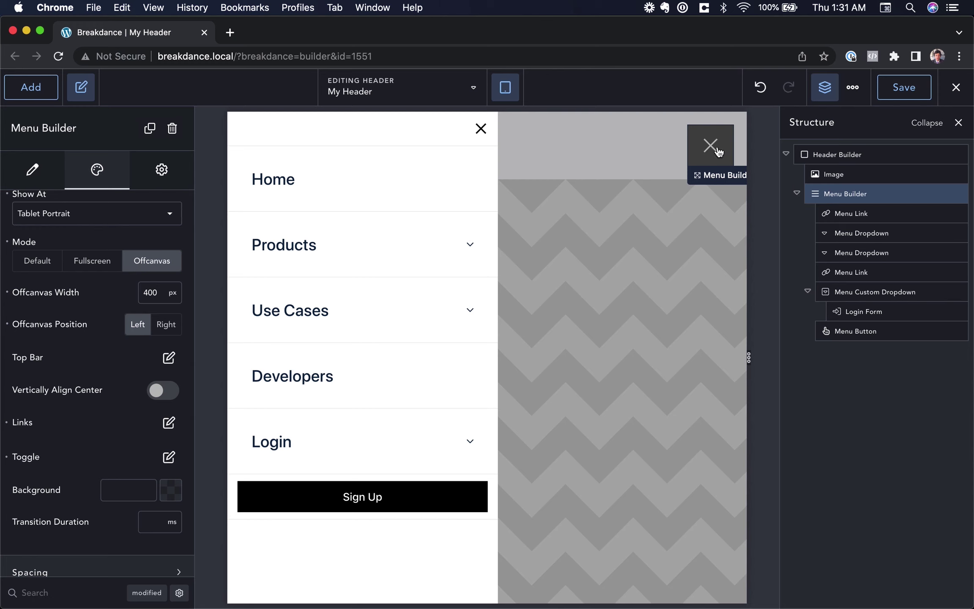
{"action": "left_click", "coordinate": [717, 151]}
{"action": "left_click", "coordinate": [716, 153]}
{"action": "left_click", "coordinate": [715, 155]}
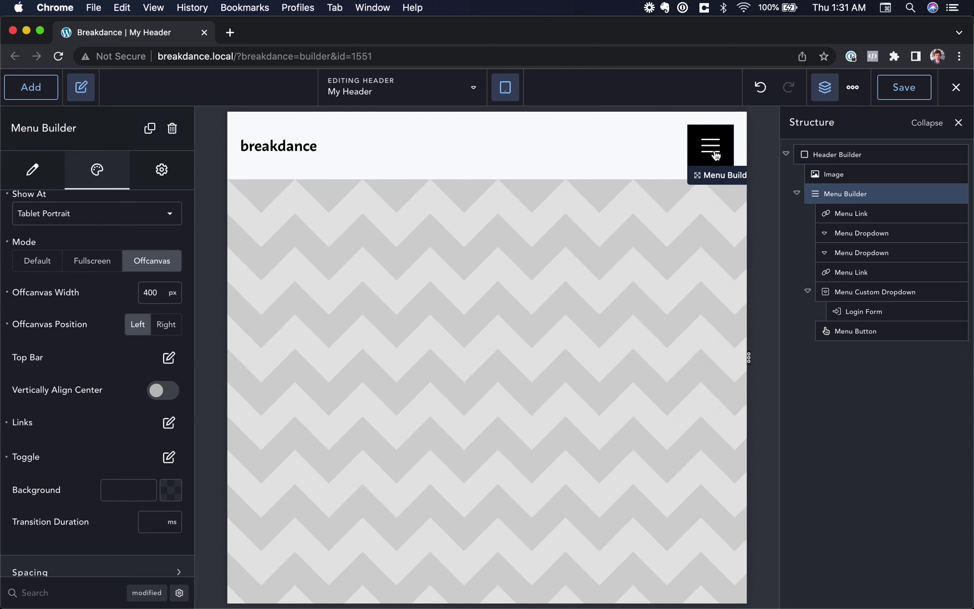
{"action": "left_click", "coordinate": [168, 457]}
{"action": "scroll", "coordinate": [129, 511], "scroll_direction": "down", "scroll_amount": 2}
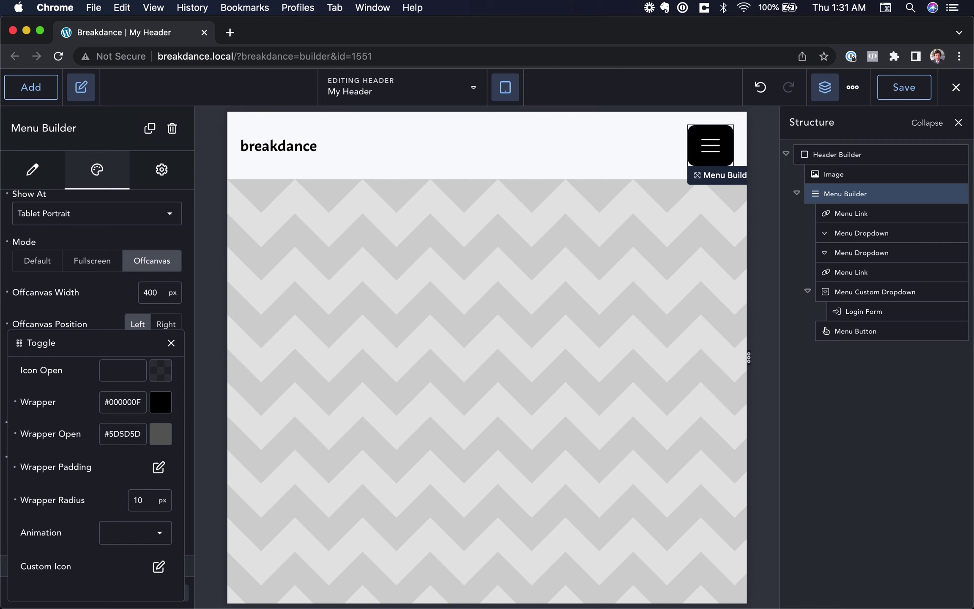
{"action": "left_click", "coordinate": [134, 537]}
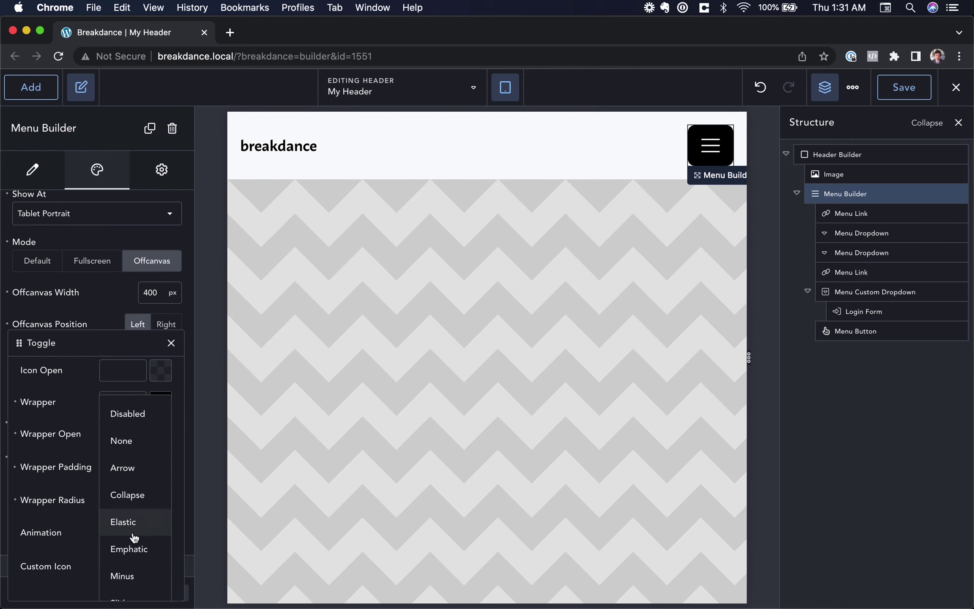
Step: Set the toggle animation to Collapse and preview it by opening and closing the offcanvas menu
{"action": "left_click", "coordinate": [133, 496]}
{"action": "left_click", "coordinate": [714, 145]}
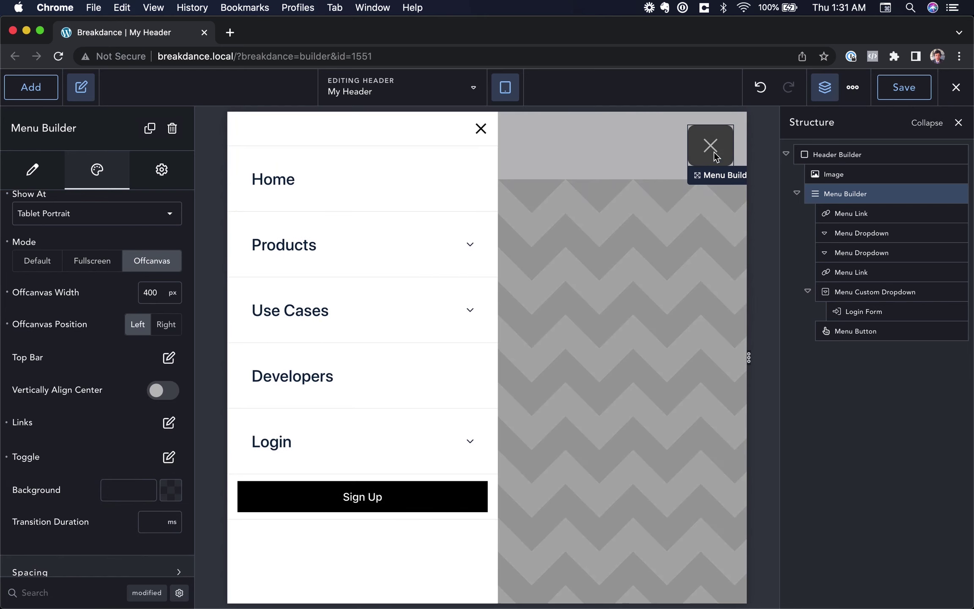
{"action": "left_click", "coordinate": [714, 155]}
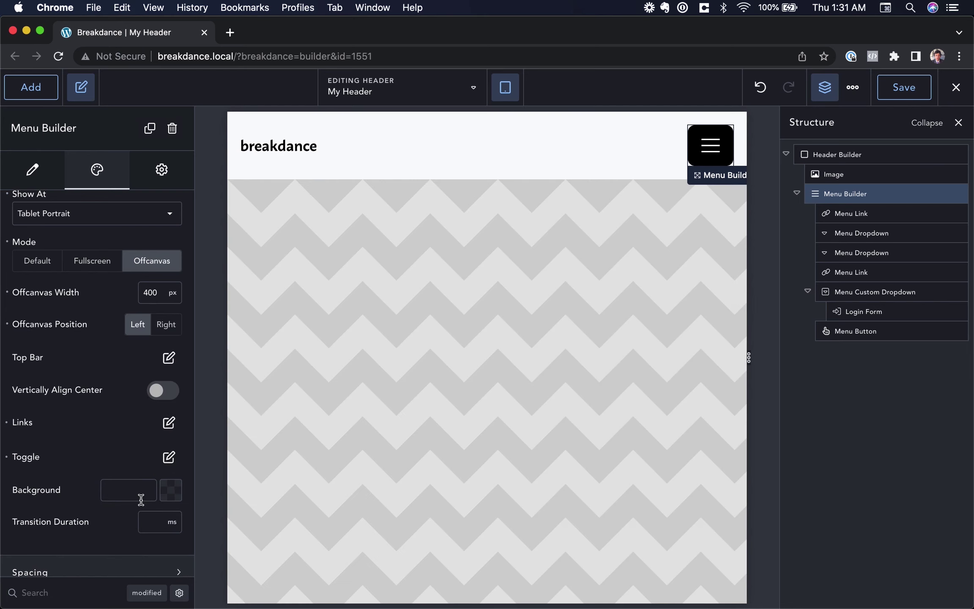
Step: Switch the toggle animation to Arrow and preview it in the offcanvas menu
{"action": "left_click", "coordinate": [169, 456]}
{"action": "left_click", "coordinate": [139, 531]}
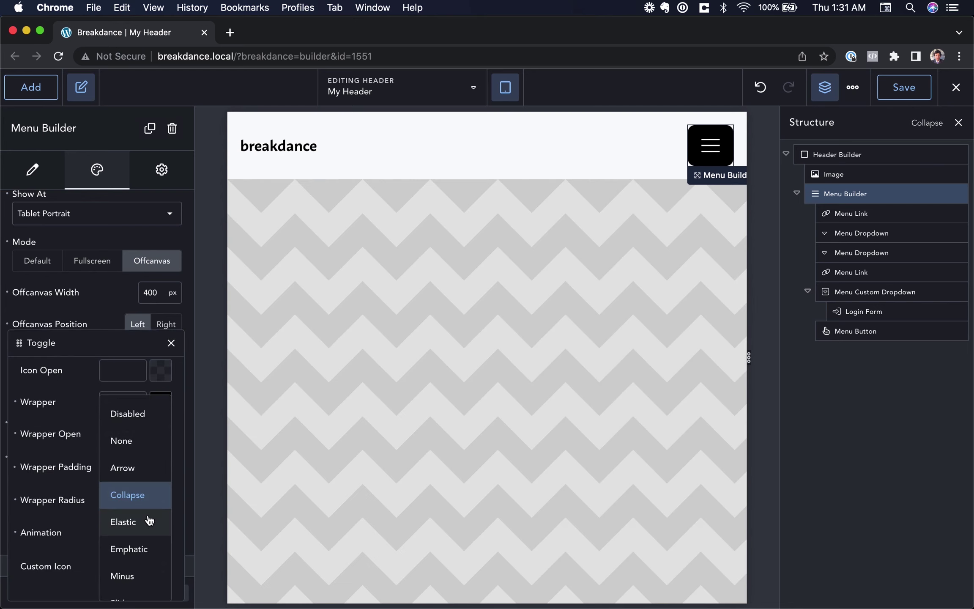
{"action": "left_click", "coordinate": [126, 467]}
{"action": "left_click", "coordinate": [714, 163]}
{"action": "left_click", "coordinate": [714, 150]}
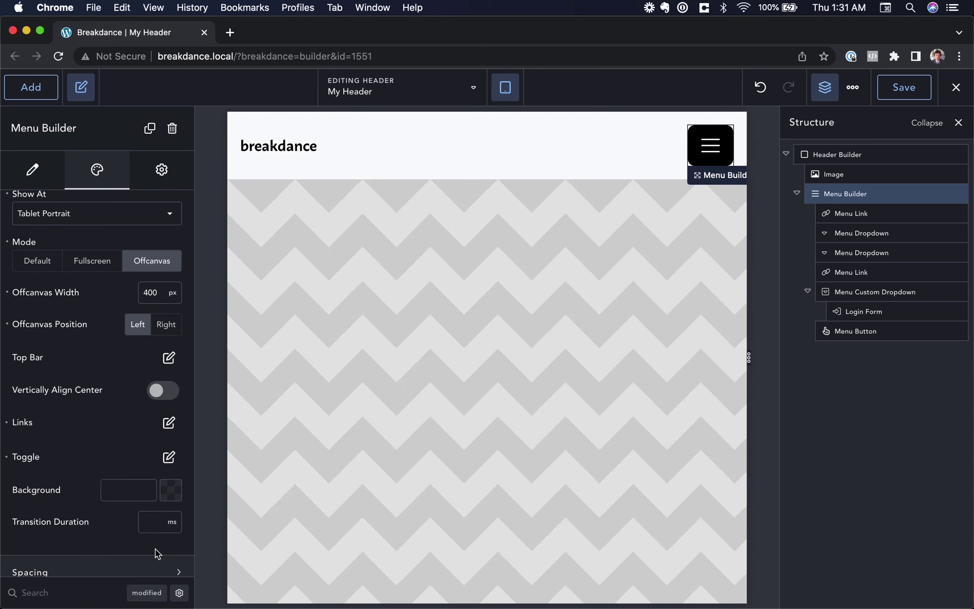
Step: Change the toggle animation to Slider, preview it, and bring up the Custom Icon bar settings
{"action": "left_click", "coordinate": [168, 456]}
{"action": "left_click", "coordinate": [135, 536]}
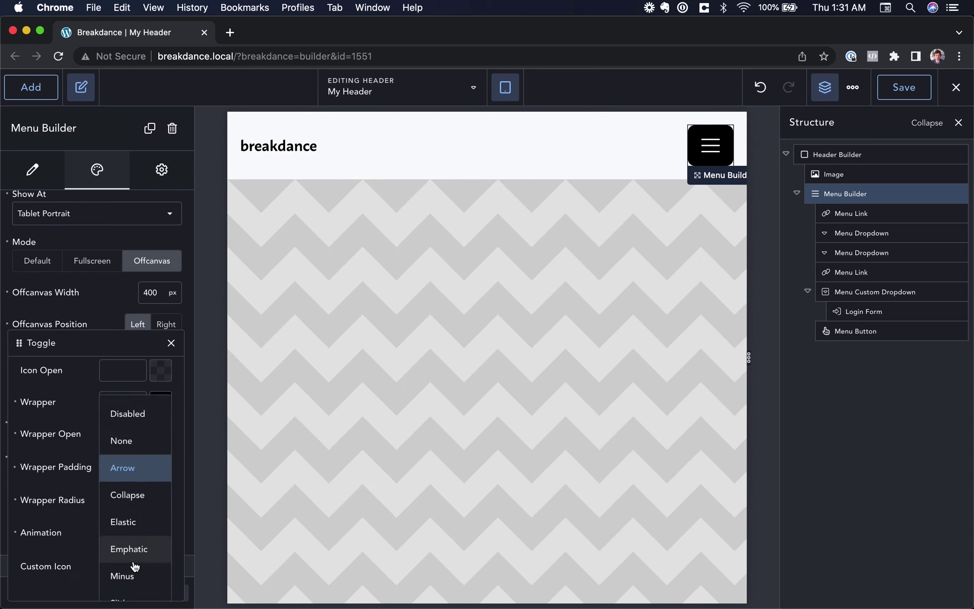
{"action": "scroll", "coordinate": [136, 566], "scroll_direction": "down", "scroll_amount": 3}
{"action": "left_click", "coordinate": [126, 487]}
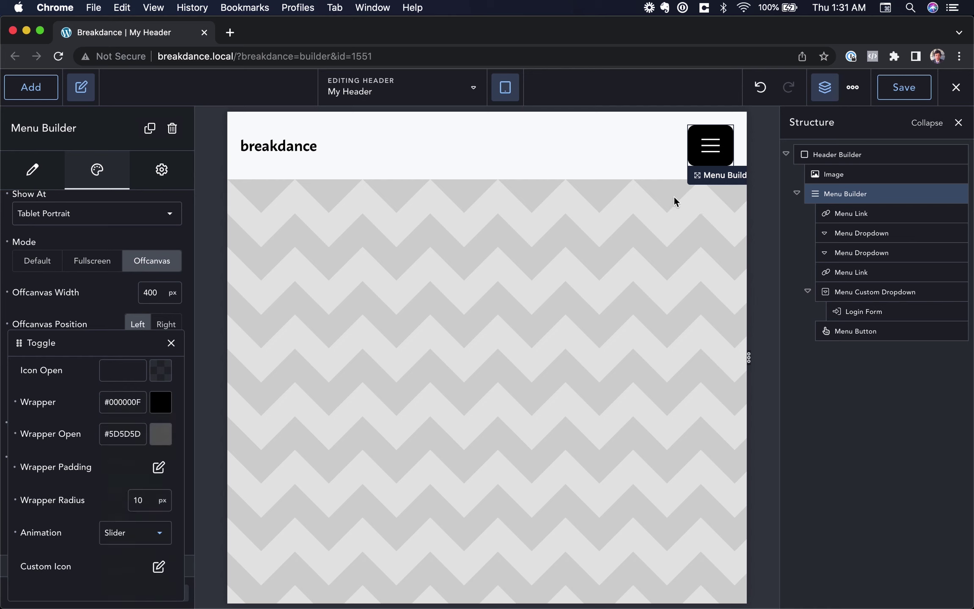
{"action": "left_click", "coordinate": [719, 155]}
{"action": "left_click", "coordinate": [712, 150]}
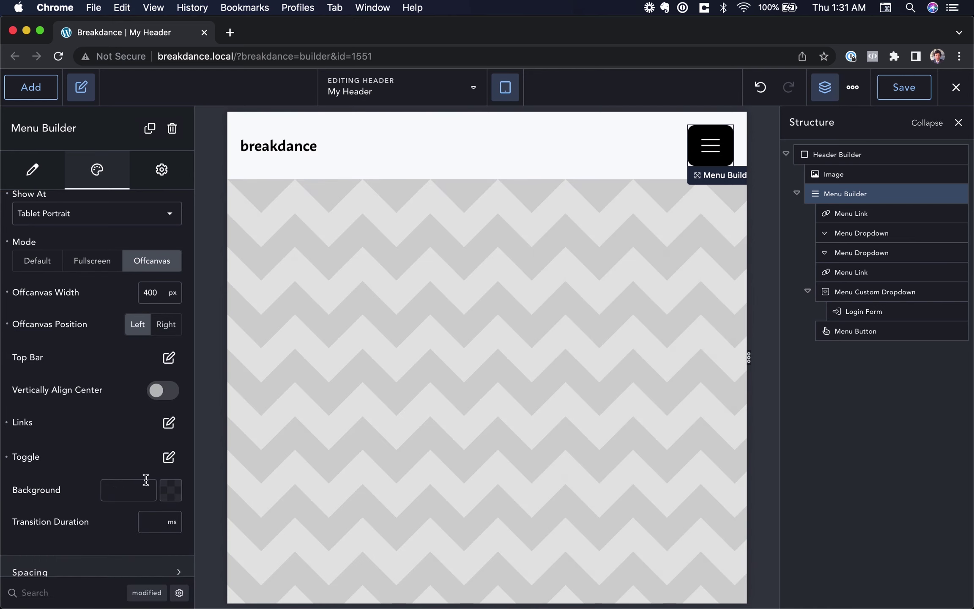
{"action": "left_click", "coordinate": [169, 456]}
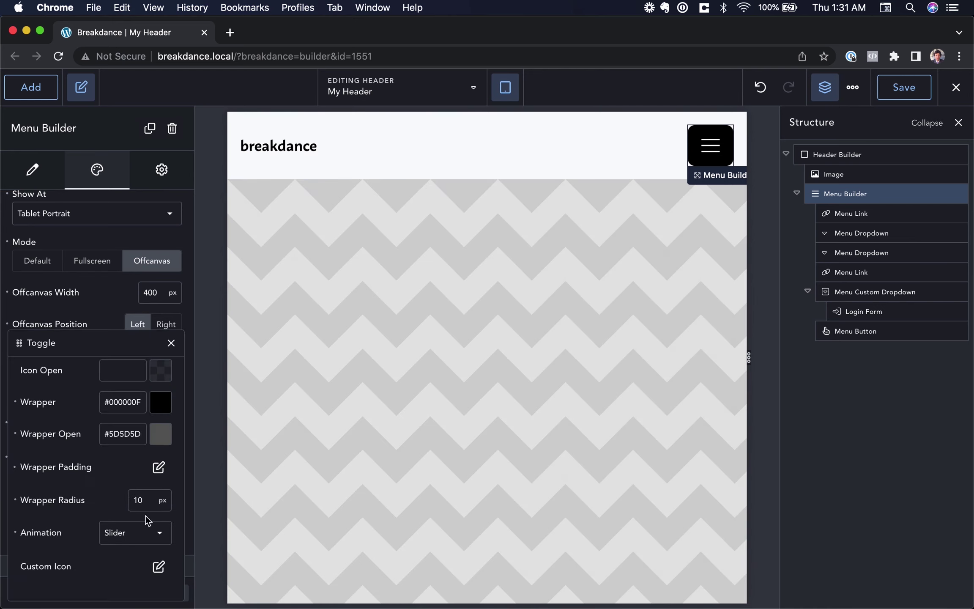
{"action": "left_click", "coordinate": [158, 566]}
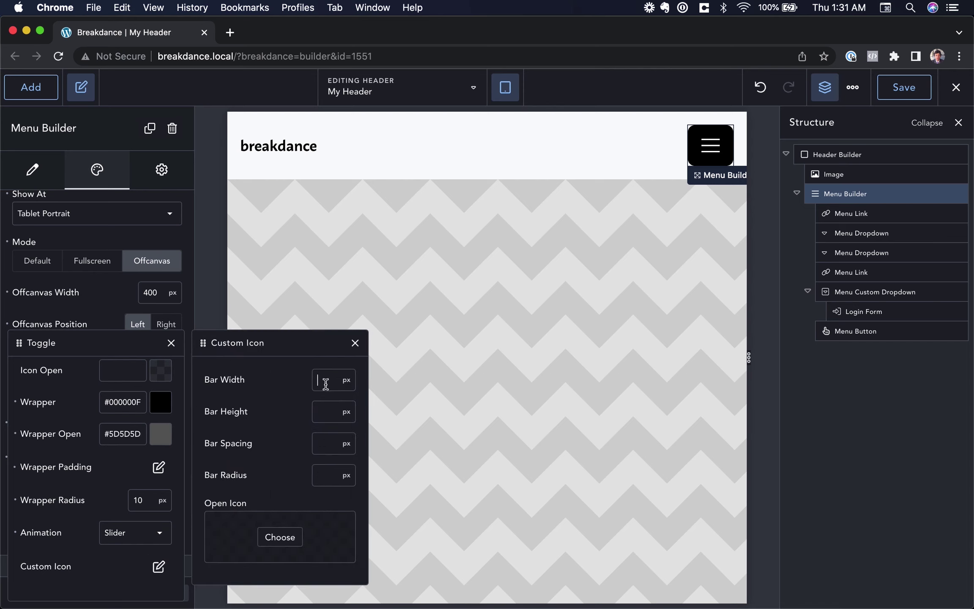
Step: Make the custom toggle bars 48 px wide, 8 px tall and 10 px apart, then test them
{"action": "type", "text": "14"}
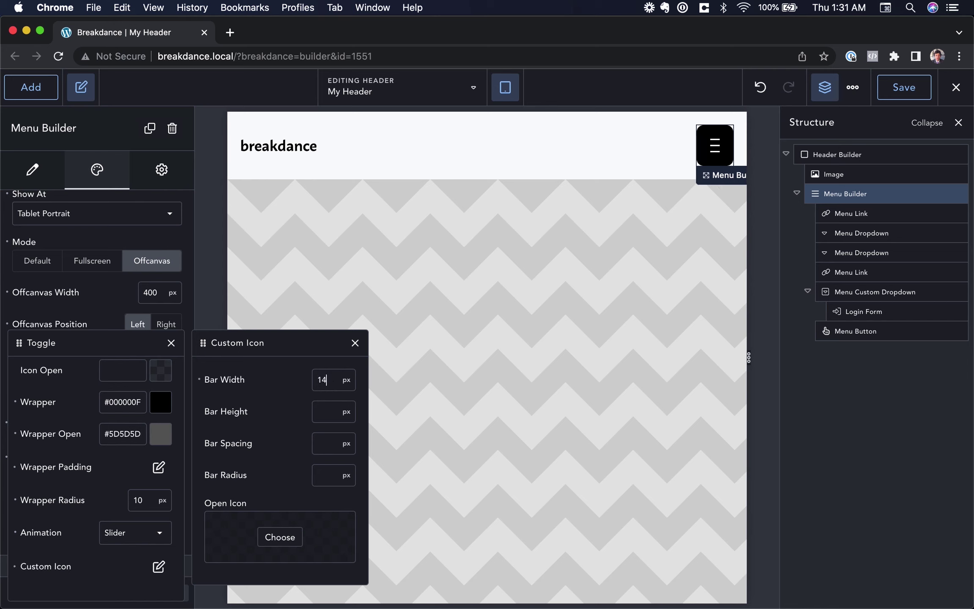
{"action": "key", "text": "Up"}
{"action": "type", "text": "48"}
{"action": "left_click", "coordinate": [325, 411]}
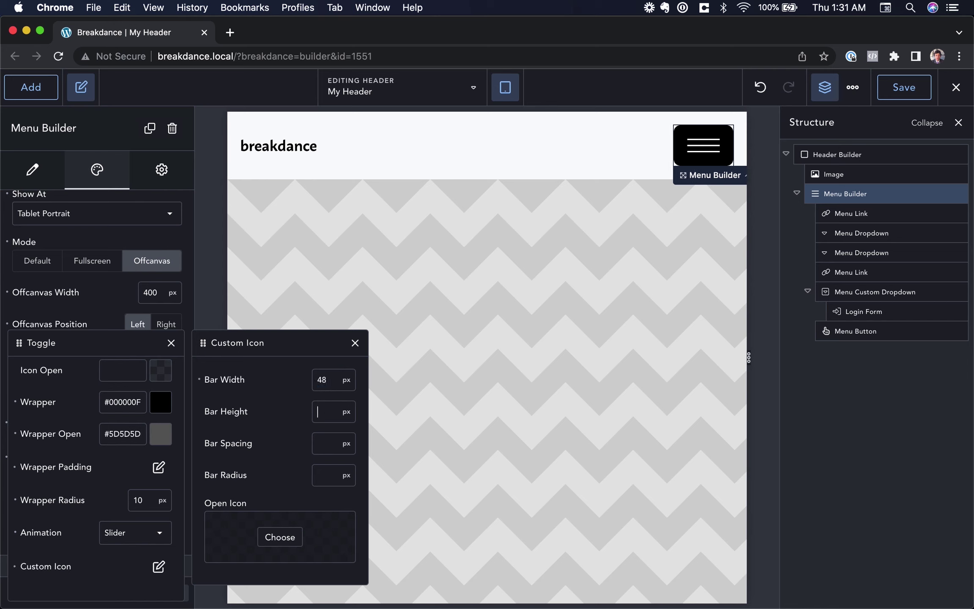
{"action": "type", "text": "8"}
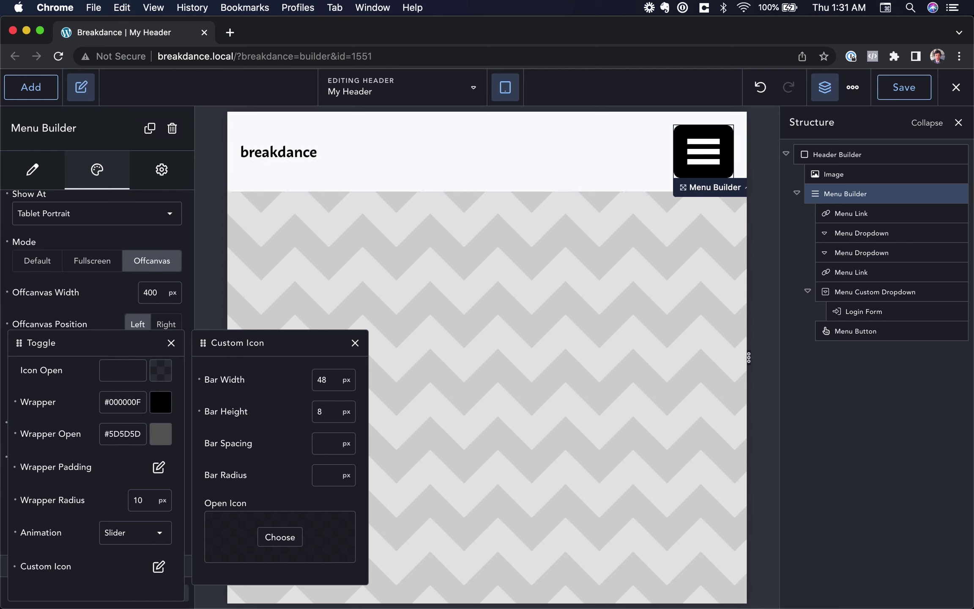
{"action": "type", "text": "6"}
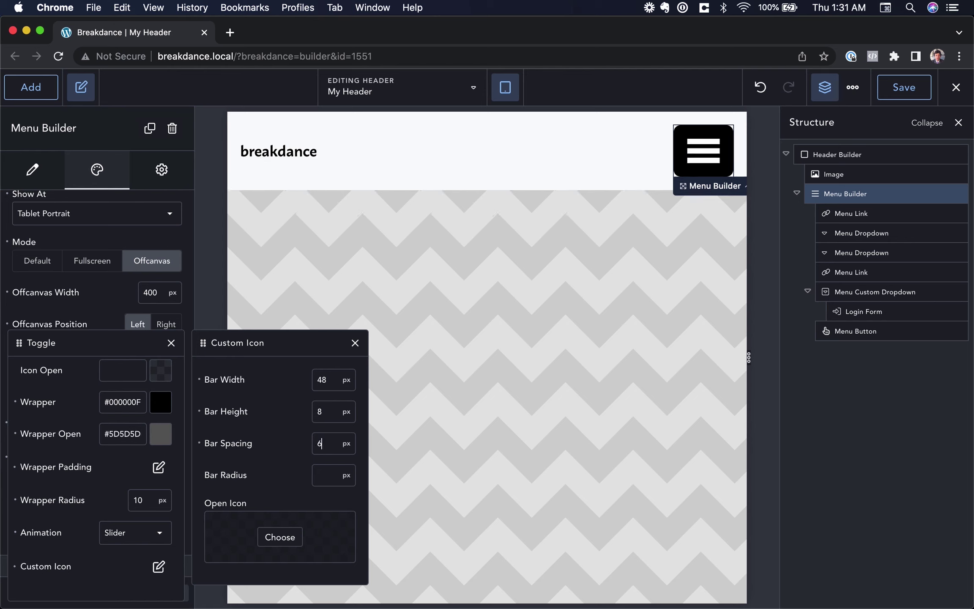
{"action": "key", "text": "Up"}
{"action": "key", "text": "Up"}
{"action": "key", "text": "Up"}
{"action": "key", "text": "Up"}
{"action": "key", "text": "Up"}
{"action": "key", "text": "Up"}
{"action": "key", "text": "Up"}
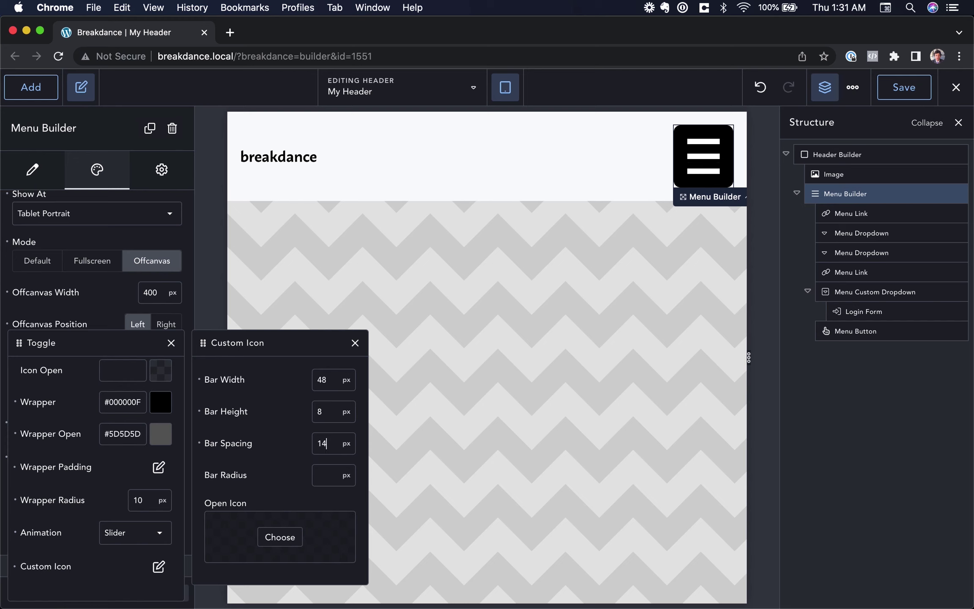
{"action": "key", "text": "Down"}
{"action": "key", "text": "Down"}
{"action": "key", "text": "Down"}
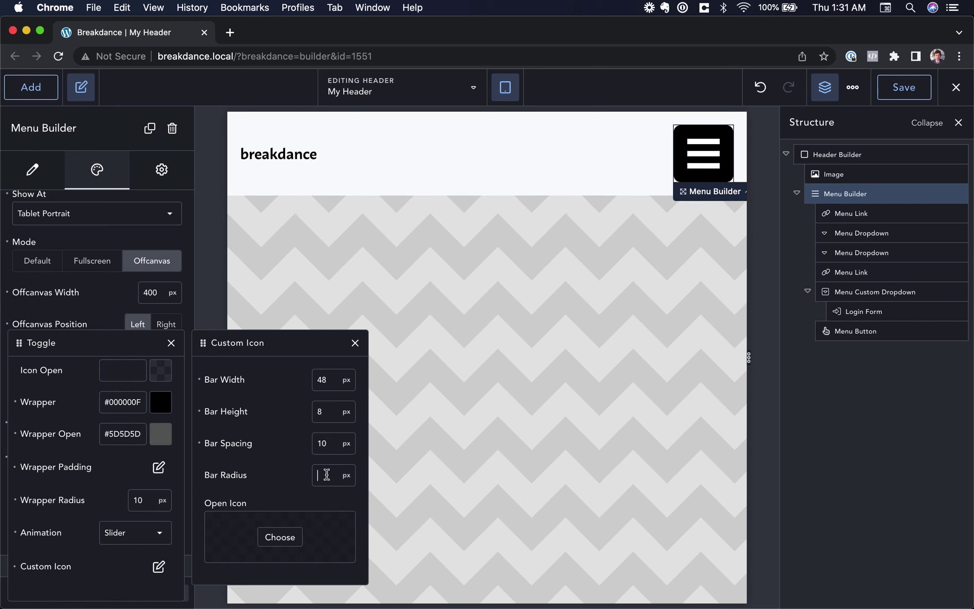
{"action": "left_click", "coordinate": [355, 343]}
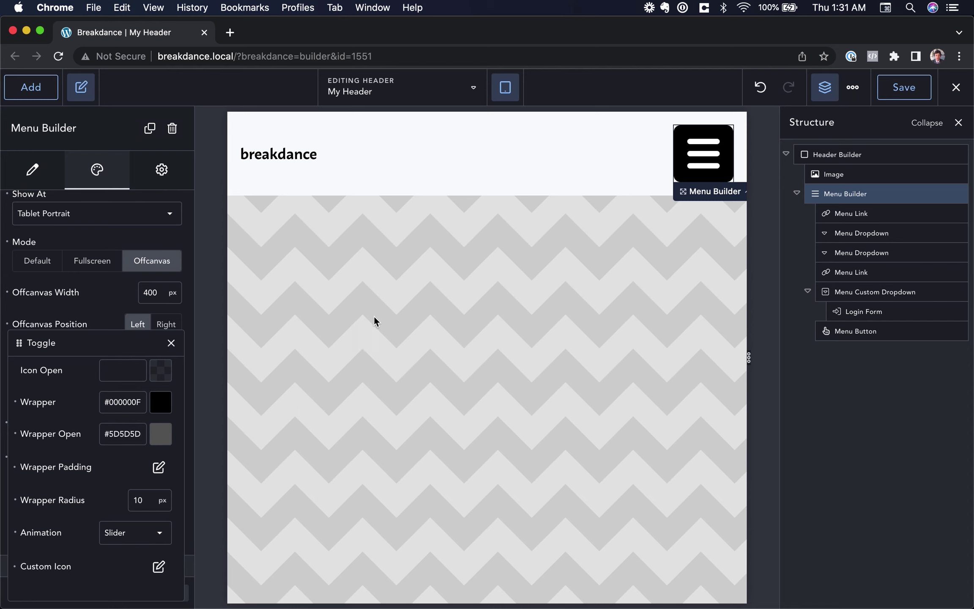
{"action": "left_click", "coordinate": [703, 160]}
Step: Toggle the offcanvas menu closed and open a few times to check the new icon
{"action": "left_click", "coordinate": [718, 157]}
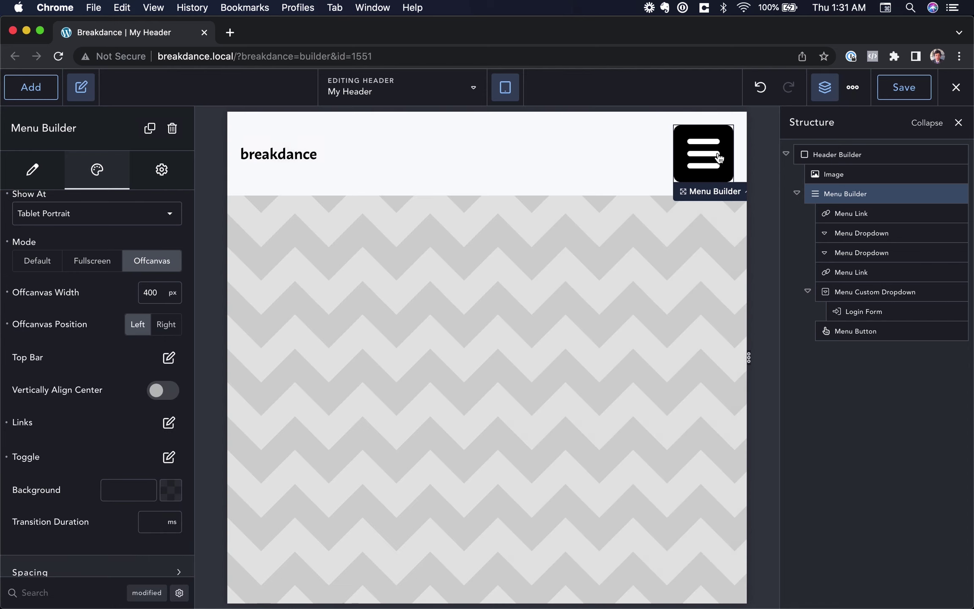
{"action": "left_click", "coordinate": [718, 157]}
{"action": "left_click", "coordinate": [719, 157]}
{"action": "scroll", "coordinate": [89, 485], "scroll_direction": "up", "scroll_amount": 1}
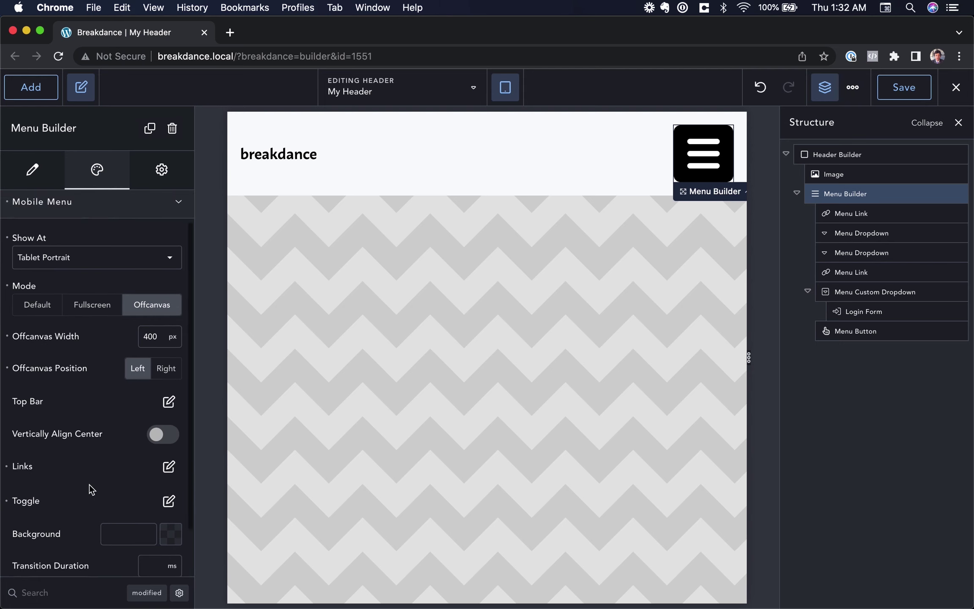
{"action": "scroll", "coordinate": [90, 485], "scroll_direction": "down", "scroll_amount": 3}
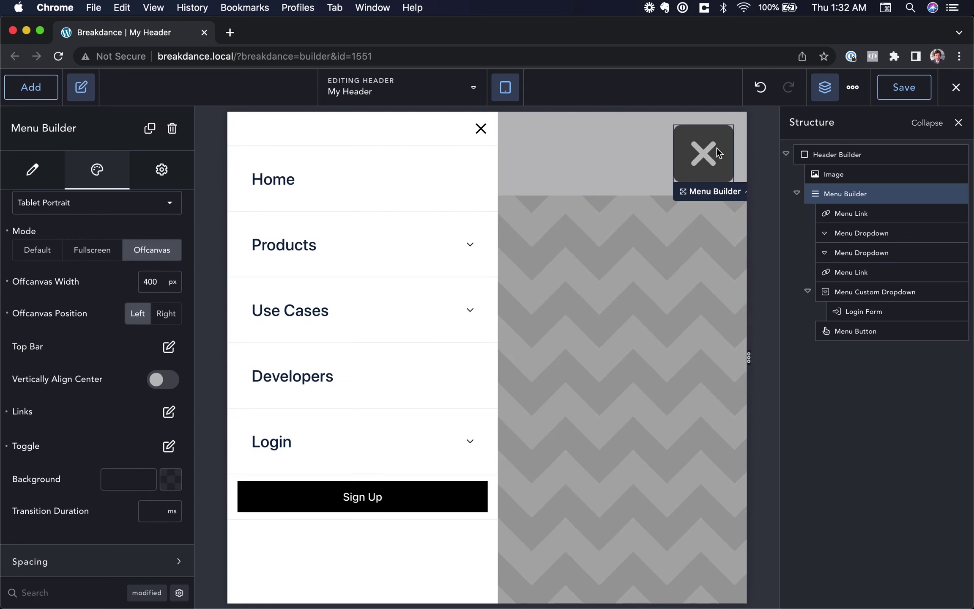
{"action": "left_click", "coordinate": [717, 147]}
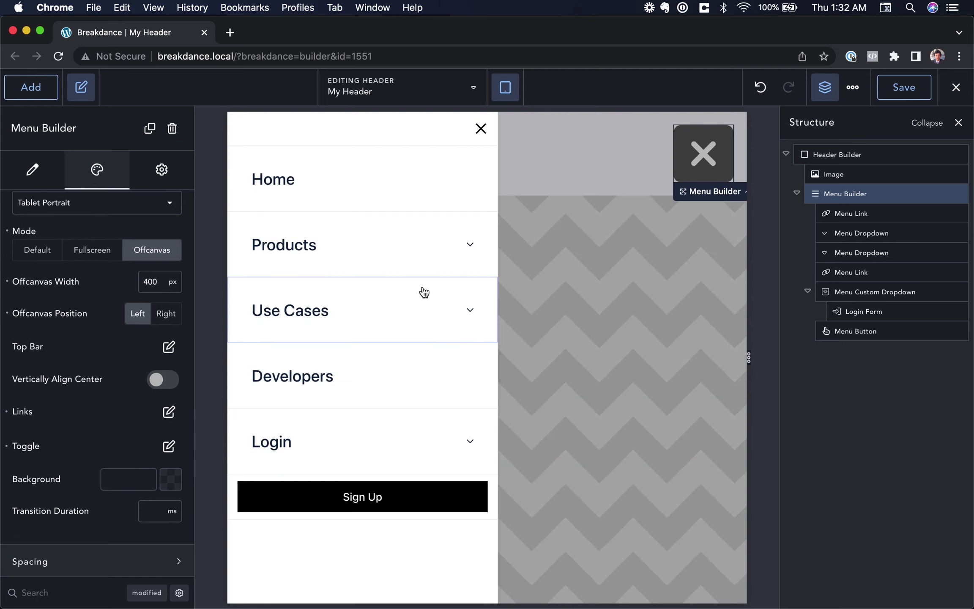
Step: Try a purple offcanvas menu background, then clear it back to the default
{"action": "left_click", "coordinate": [168, 486]}
{"action": "left_click_drag", "start_coordinate": [151, 462], "coordinate": [174, 412]}
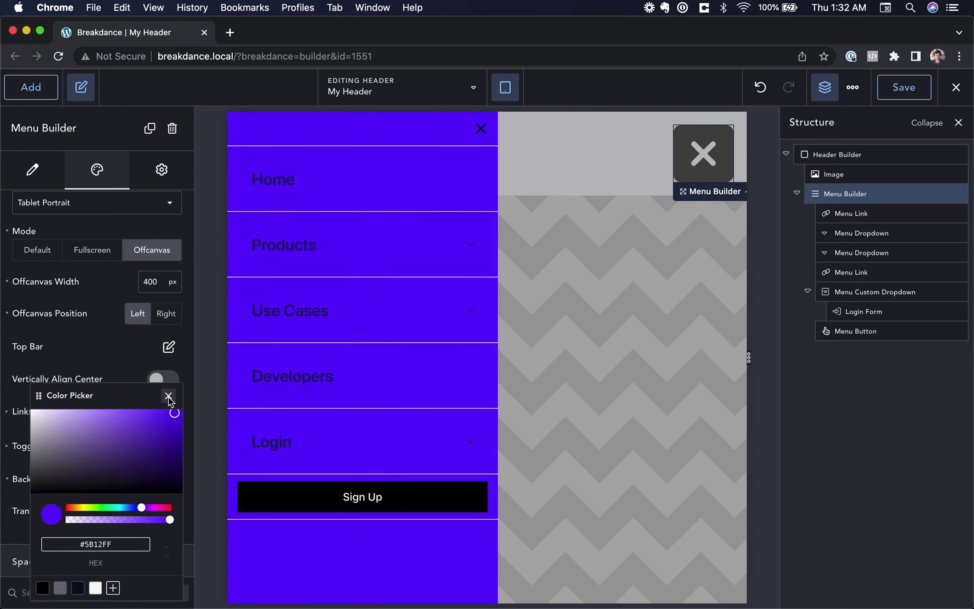
{"action": "left_click", "coordinate": [168, 397]}
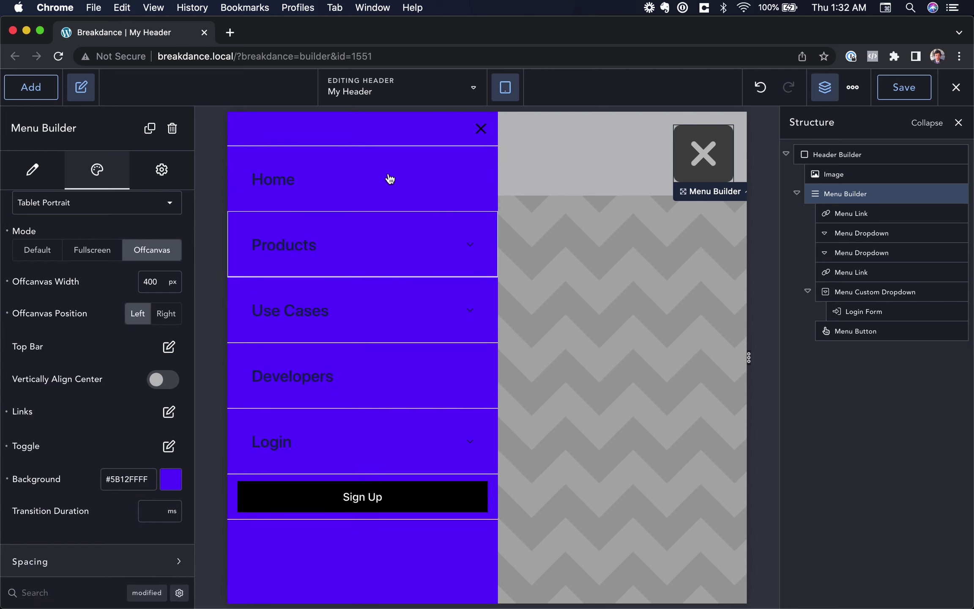
{"action": "left_click", "coordinate": [7, 480]}
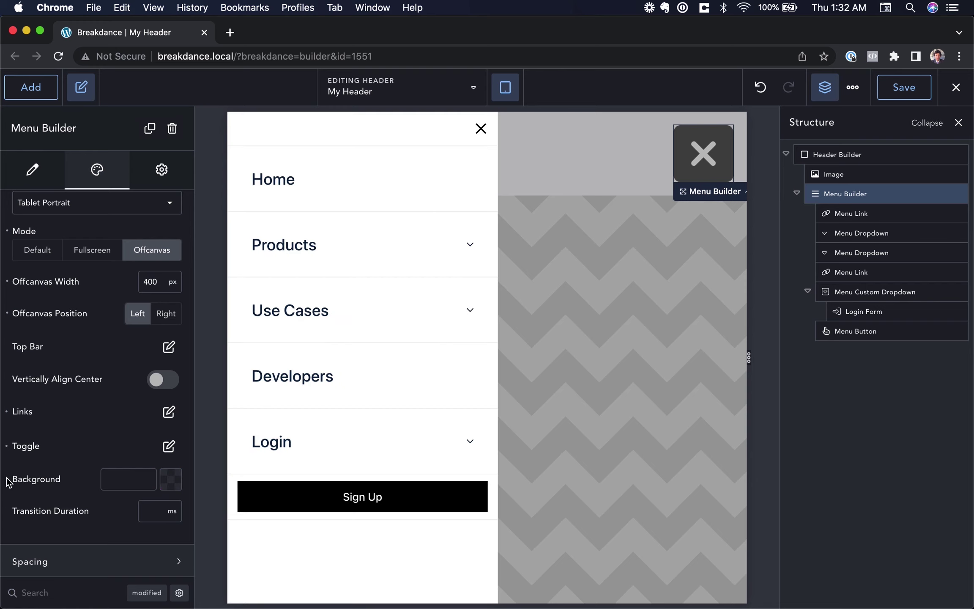
Step: Expand and collapse the Use Cases and Products dropdowns, fold the Mobile Menu section, and close the menu
{"action": "left_click", "coordinate": [438, 311]}
{"action": "left_click", "coordinate": [441, 312]}
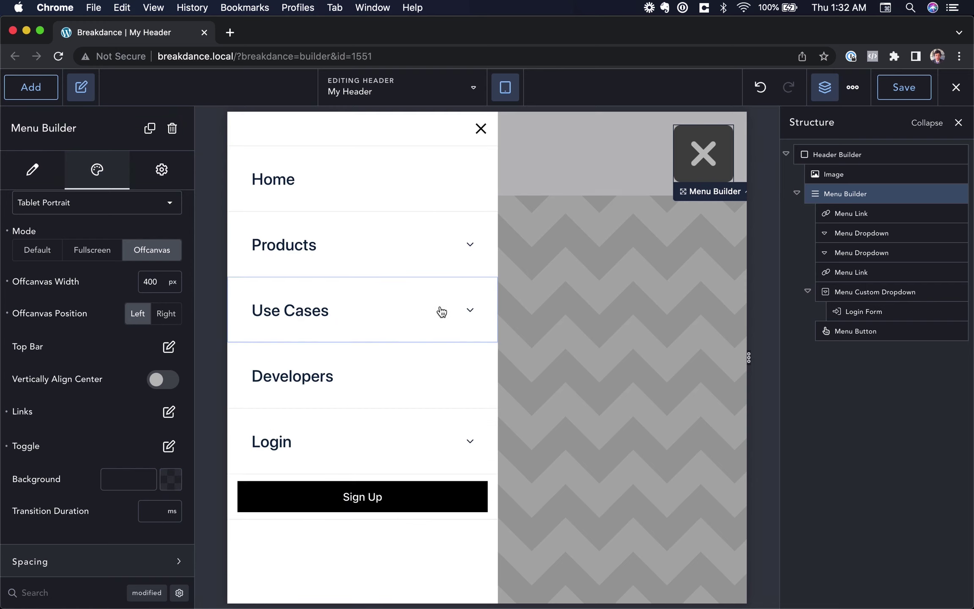
{"action": "scroll", "coordinate": [64, 459], "scroll_direction": "up", "scroll_amount": 3}
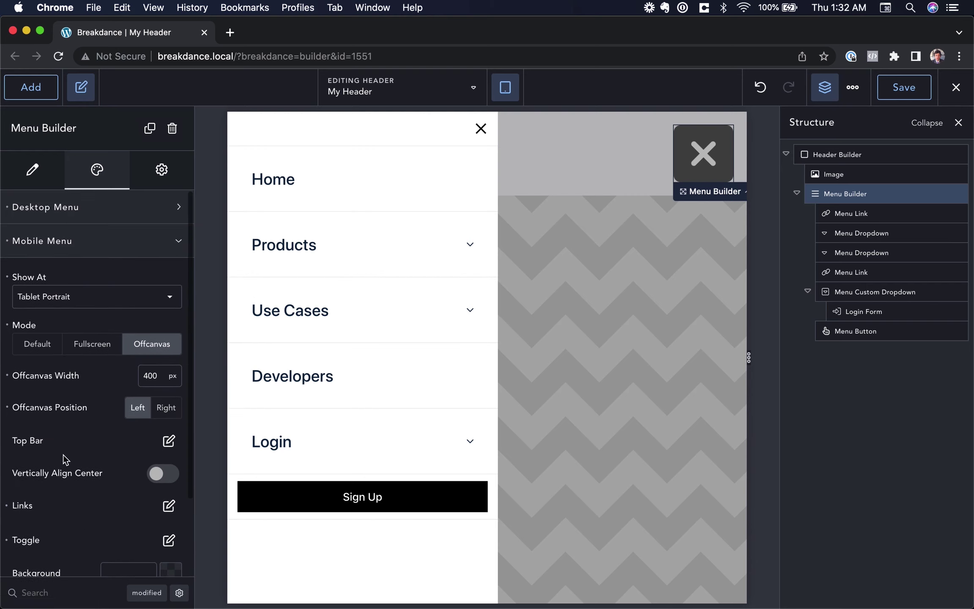
{"action": "left_click", "coordinate": [108, 252]}
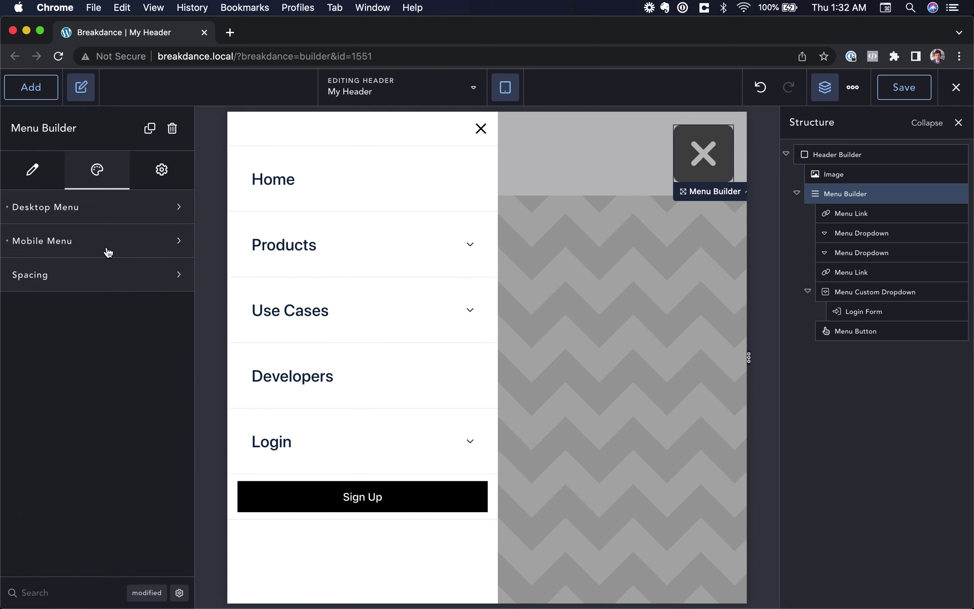
{"action": "left_click", "coordinate": [380, 244]}
{"action": "left_click", "coordinate": [380, 244]}
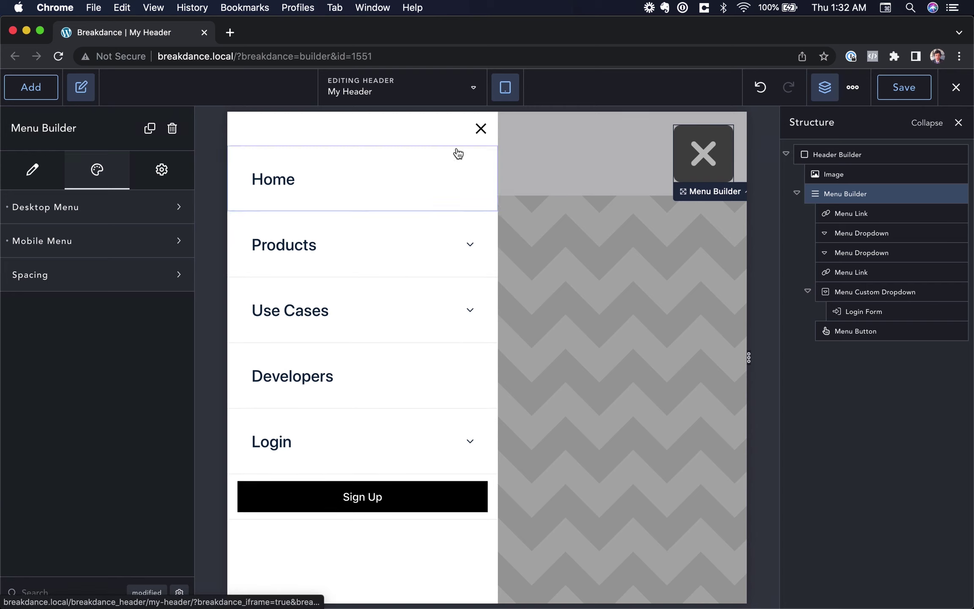
{"action": "left_click", "coordinate": [480, 129]}
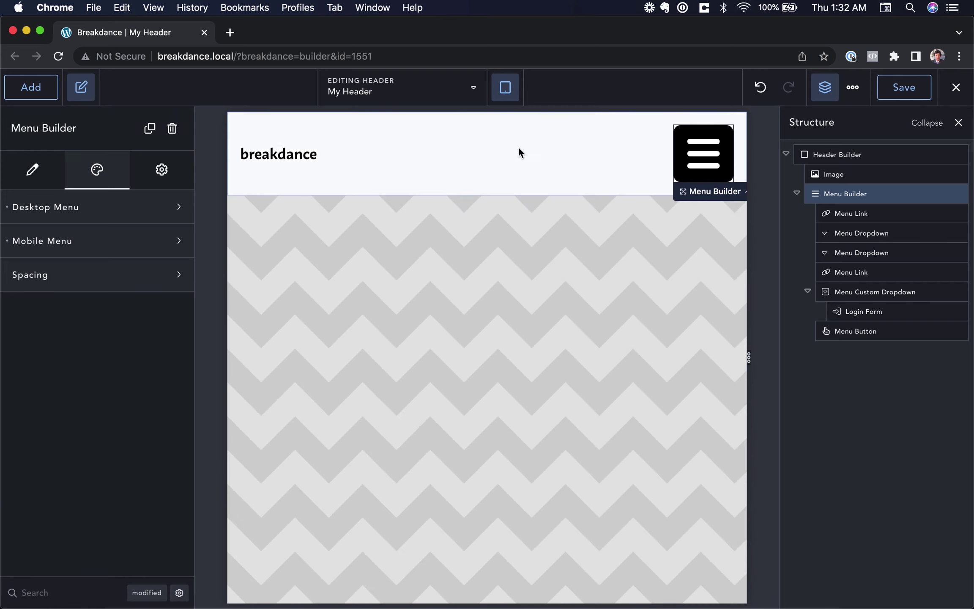